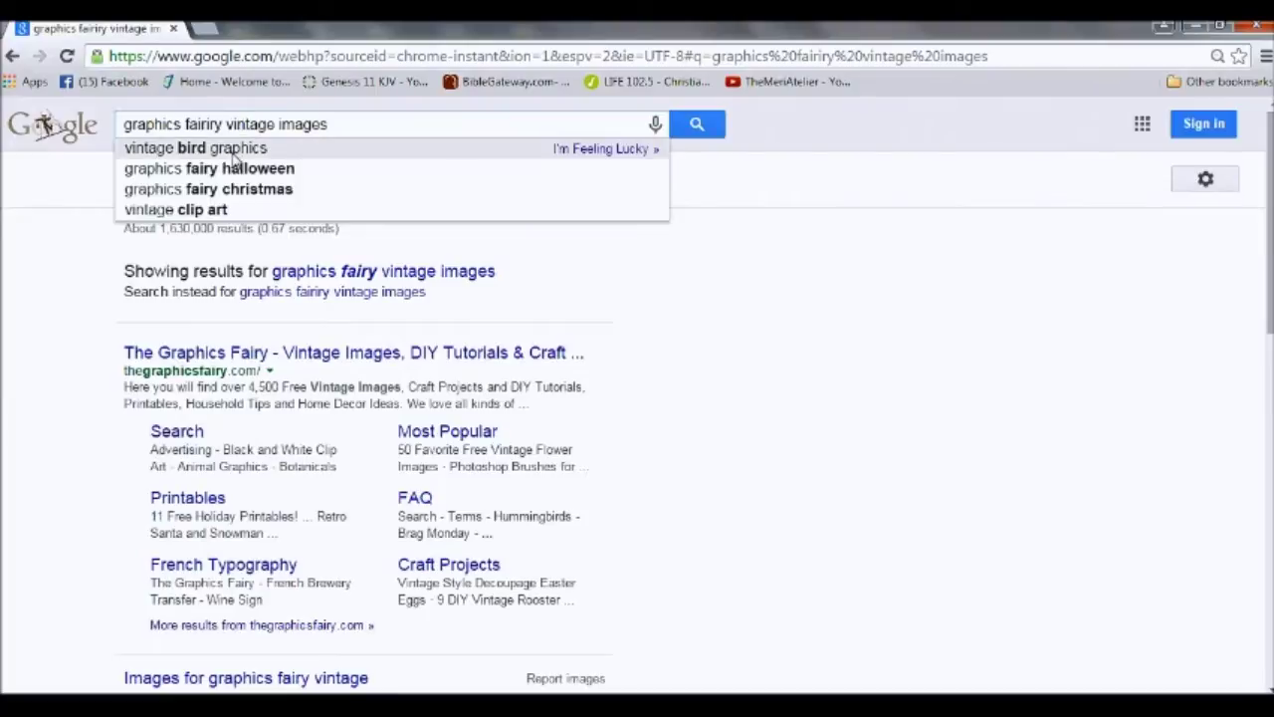
Correct the search query to "graphics fairy vintage images" and open its image results
left_click(210, 125)
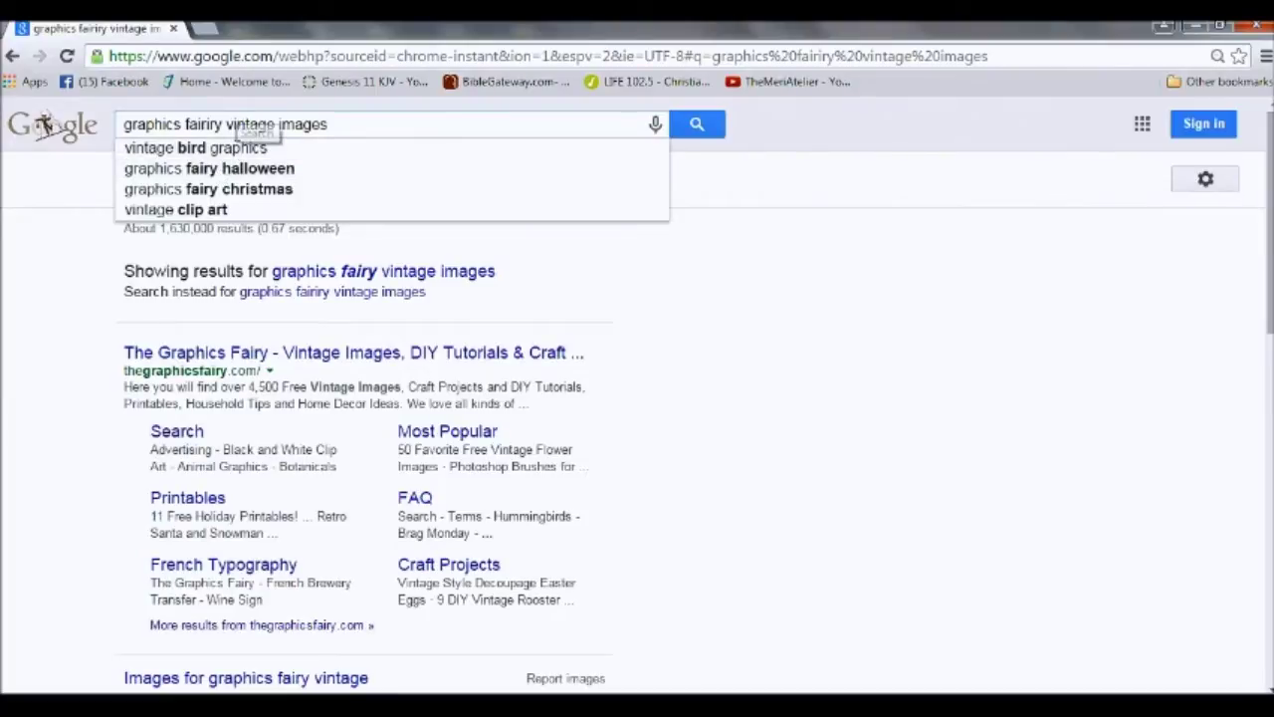
key("BackSpace")
key("BackSpace")
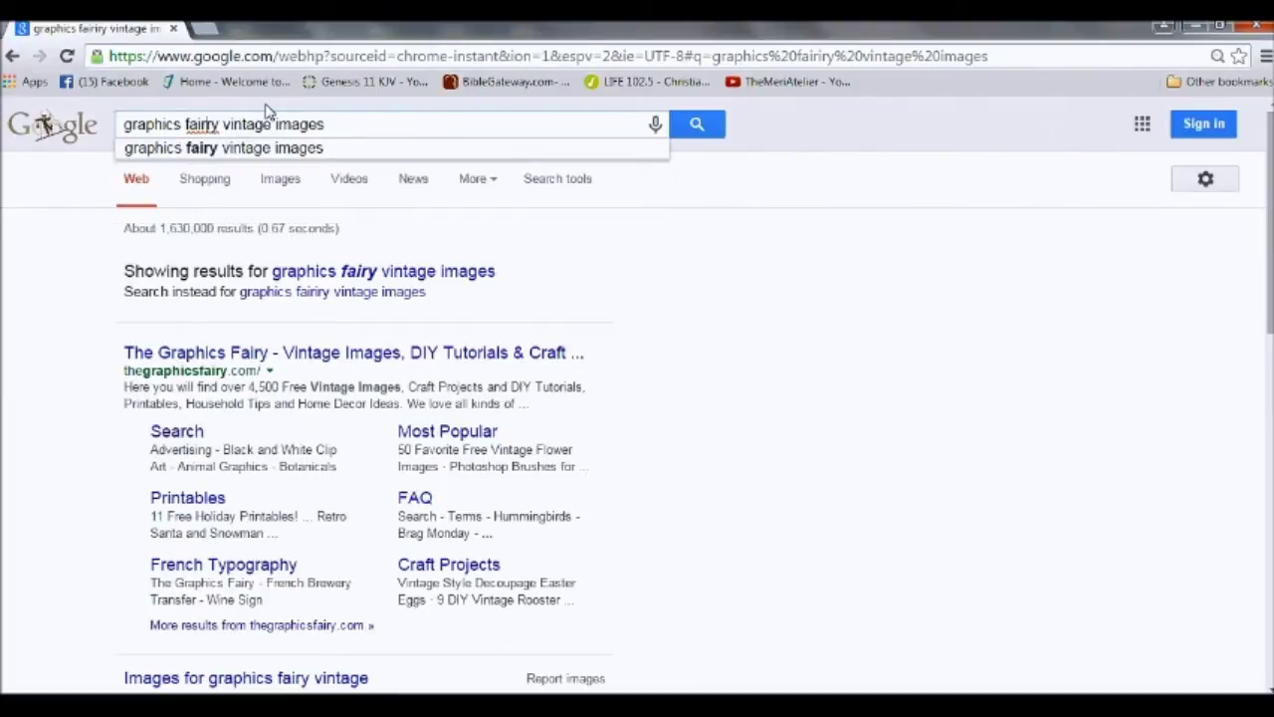
key("BackSpace")
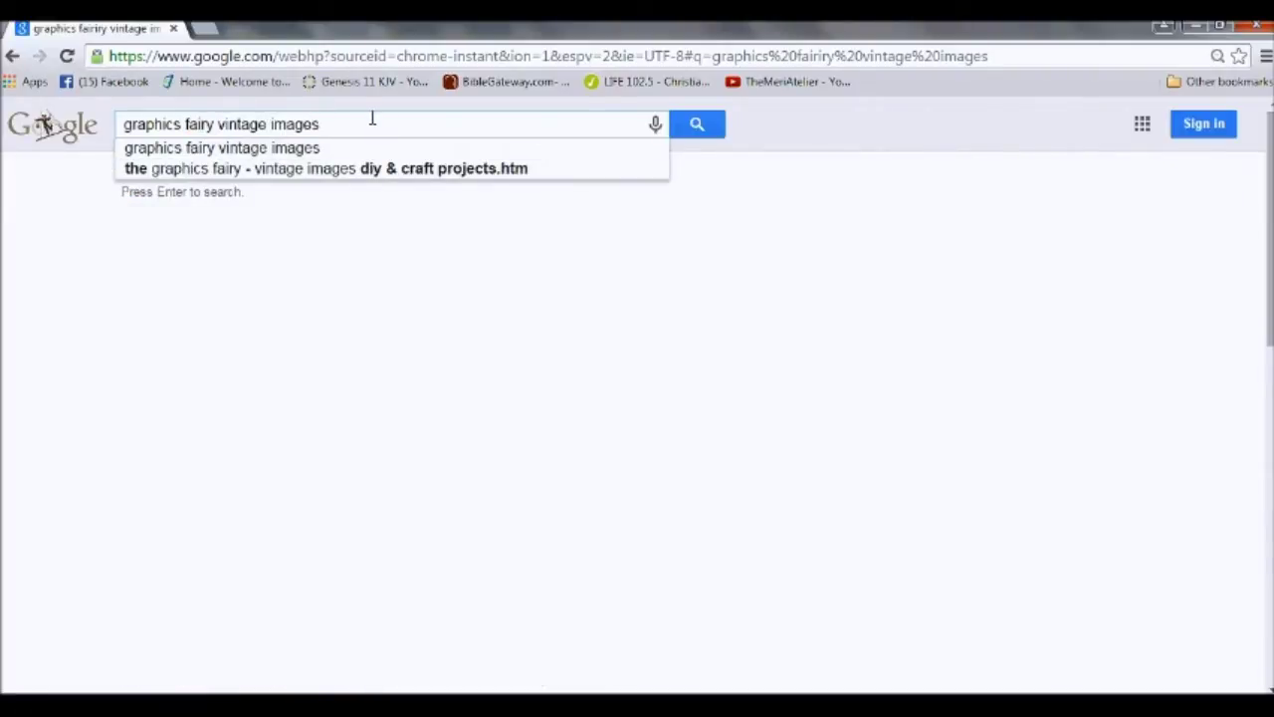
key("Return")
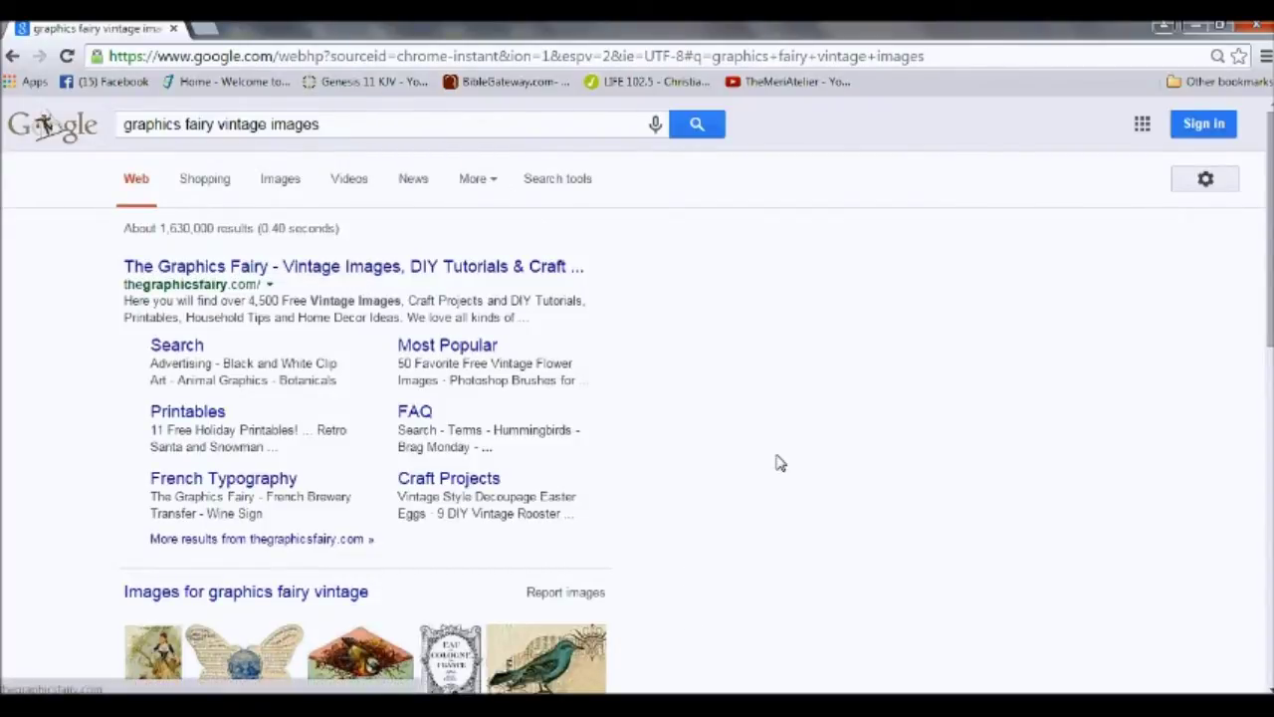
scroll(764, 468, "down", 3)
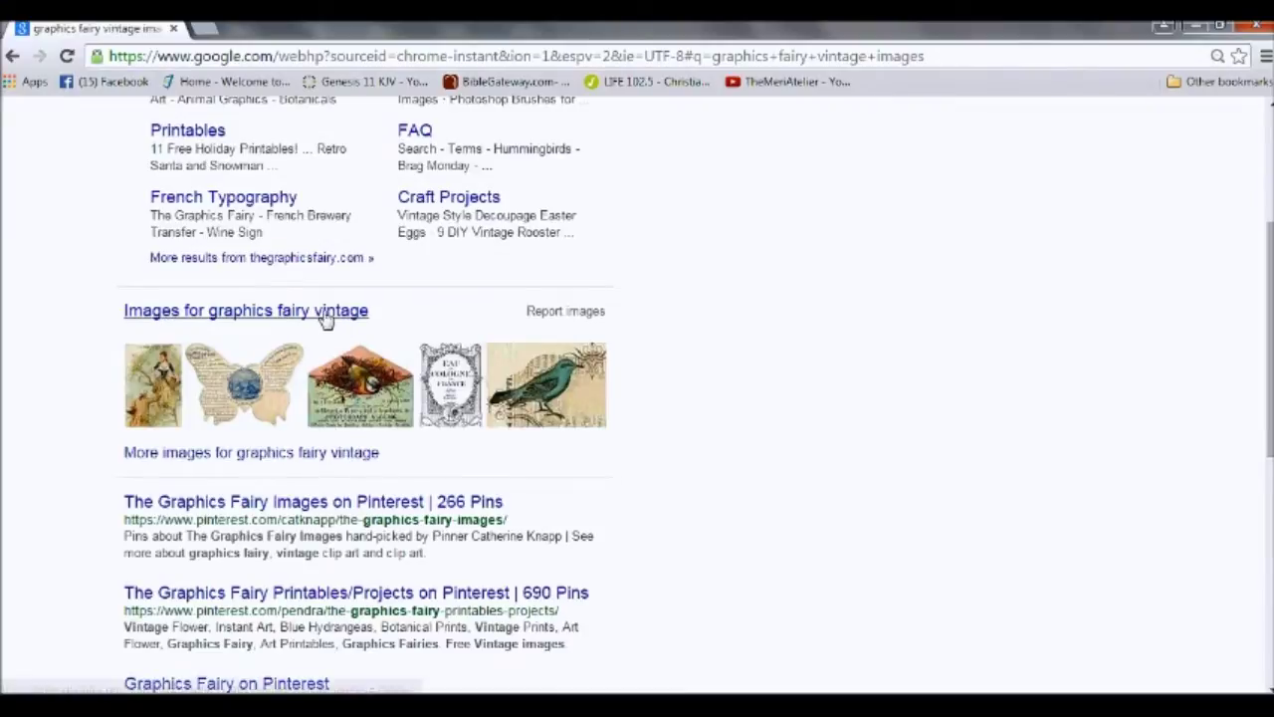
left_click(240, 454)
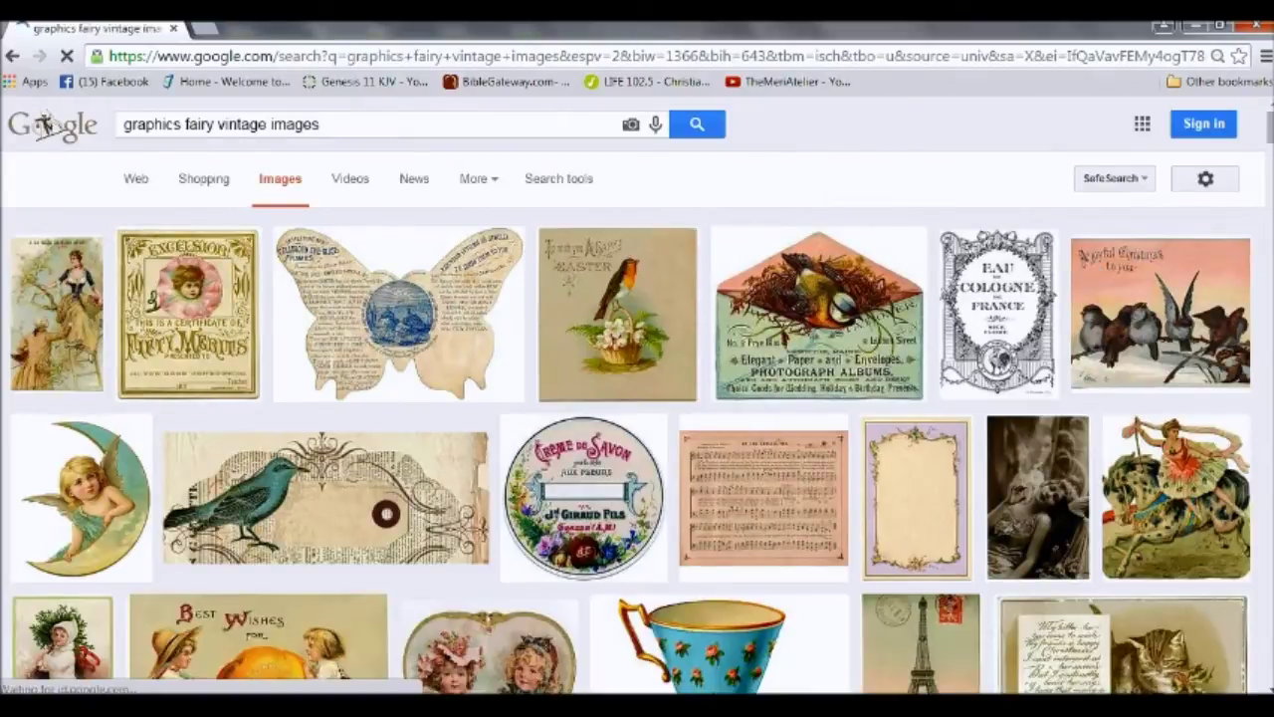
Find the dress stand drawing far down the image results and open it full size in a new tab
scroll(1224, 228, "down", 10)
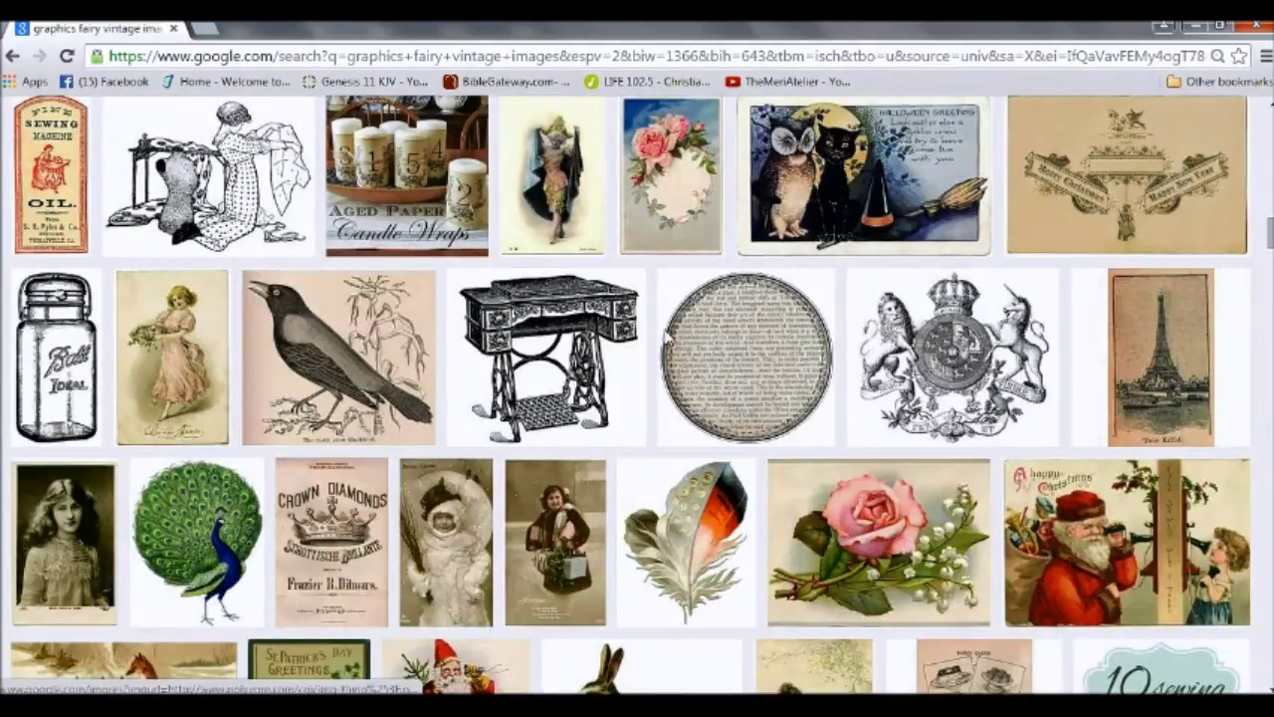
left_click_drag(1270, 232, 1270, 422)
scroll(1038, 340, "down", 15)
scroll(1047, 347, "down", 7)
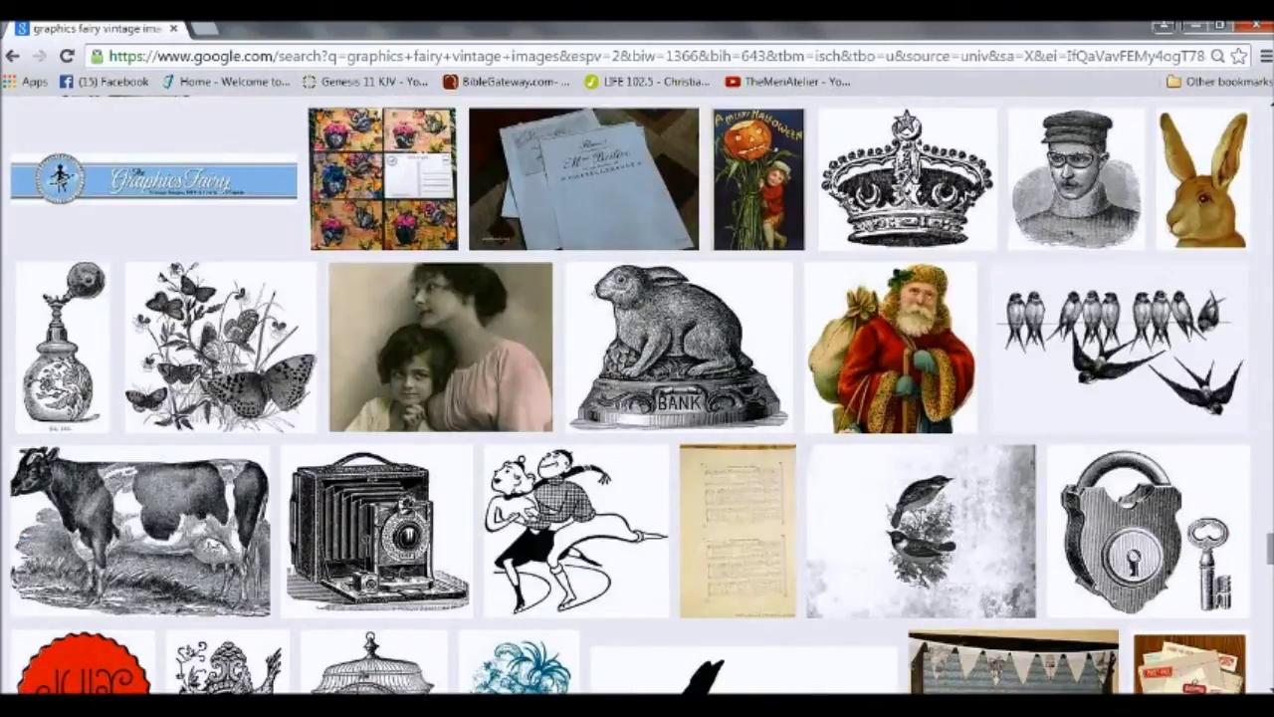
scroll(638, 399, "down", 15)
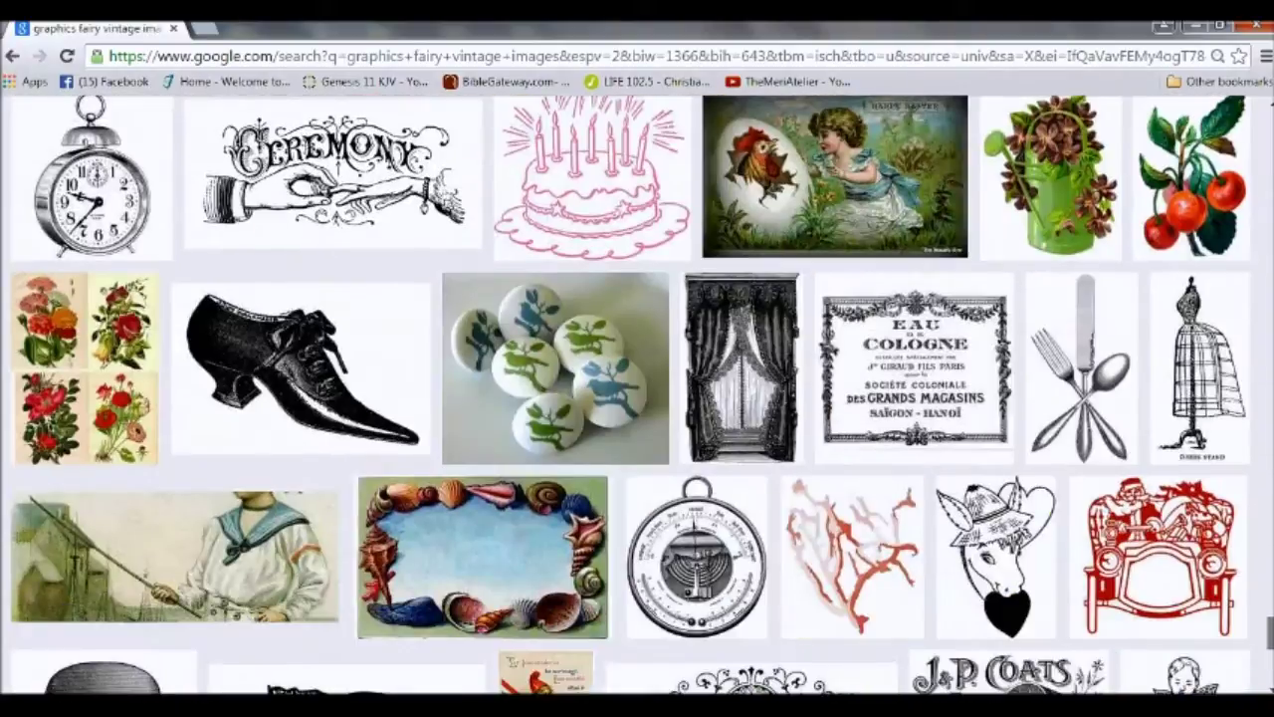
scroll(637, 398, "up", 3)
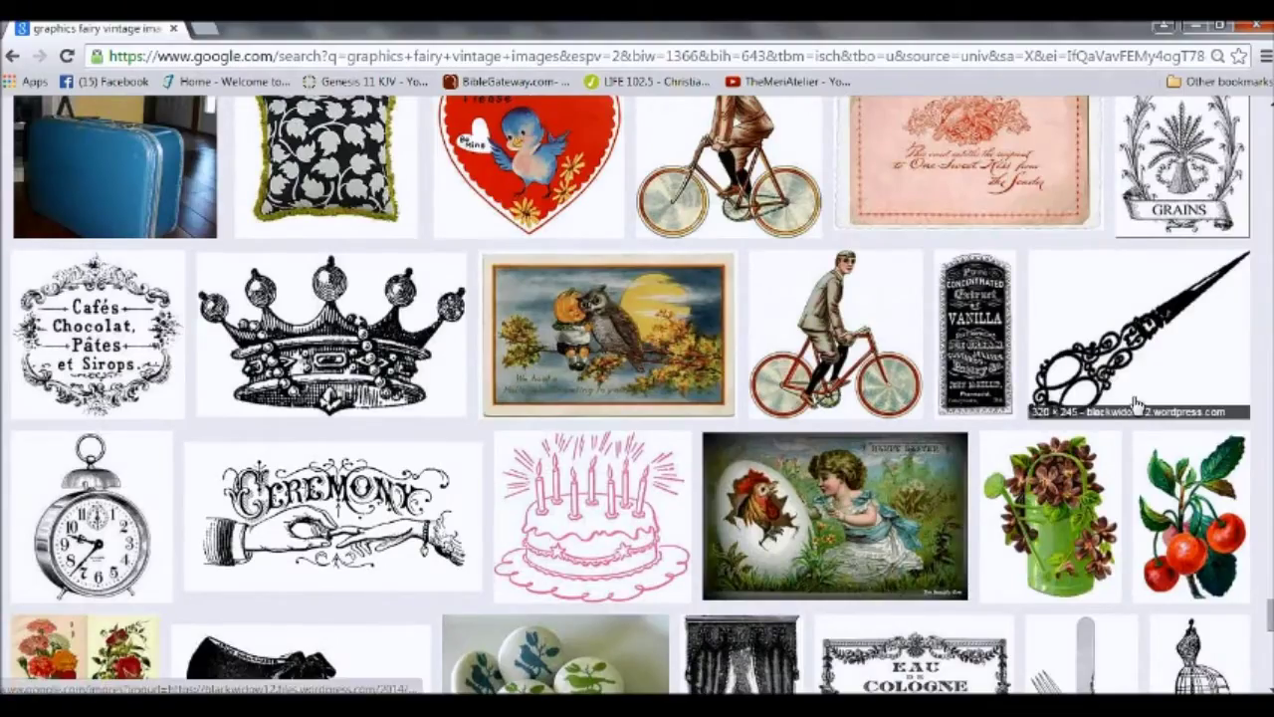
scroll(1261, 635, "down", 2)
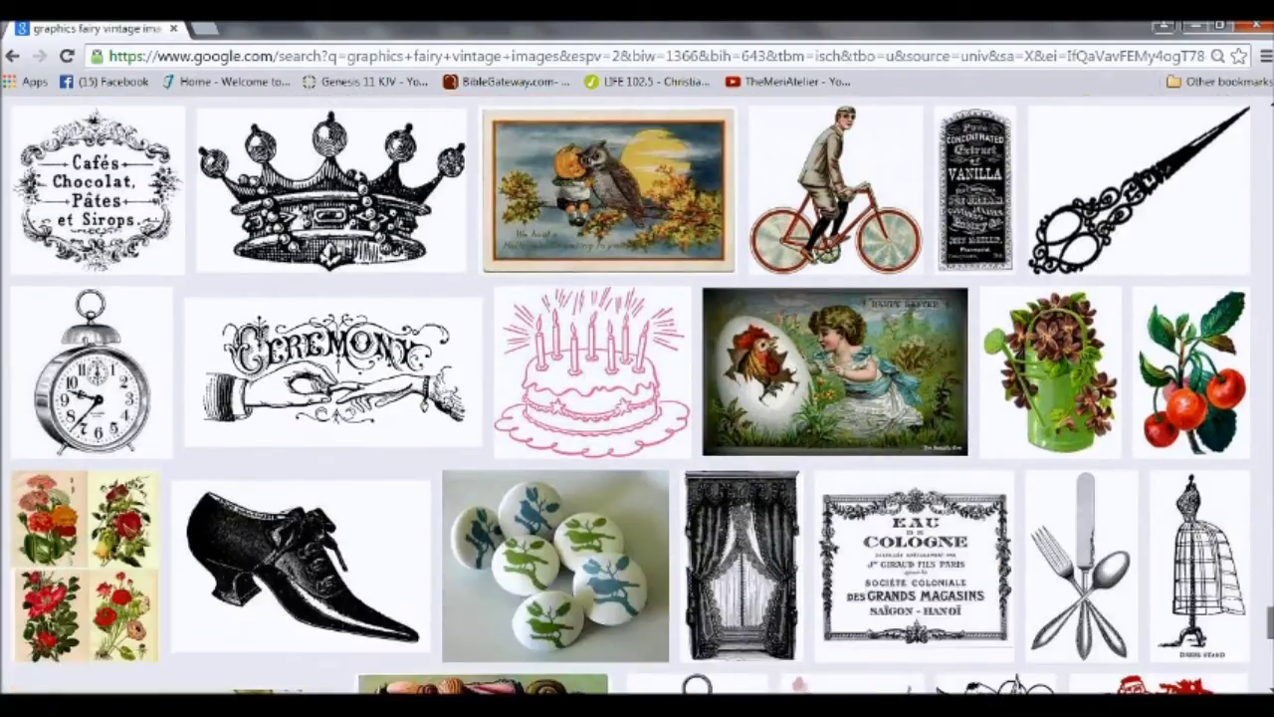
right_click(1193, 577)
left_click(1076, 295)
left_click(226, 30)
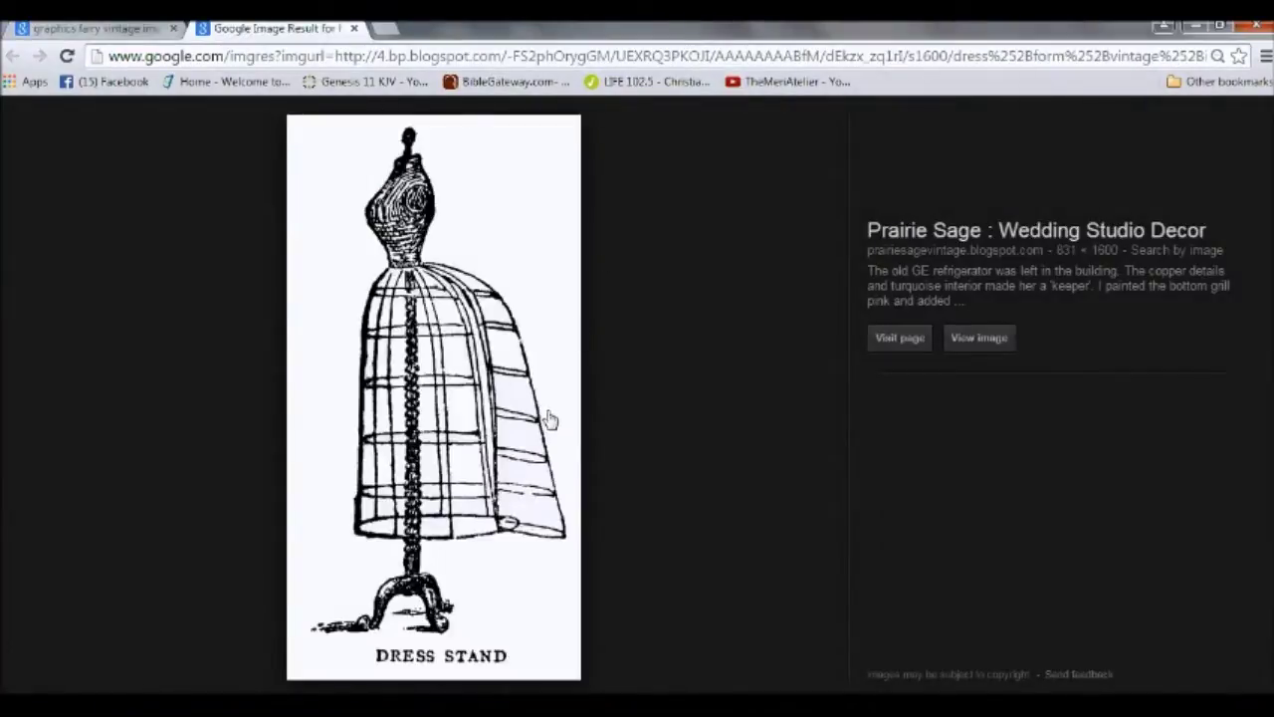
left_click(986, 339)
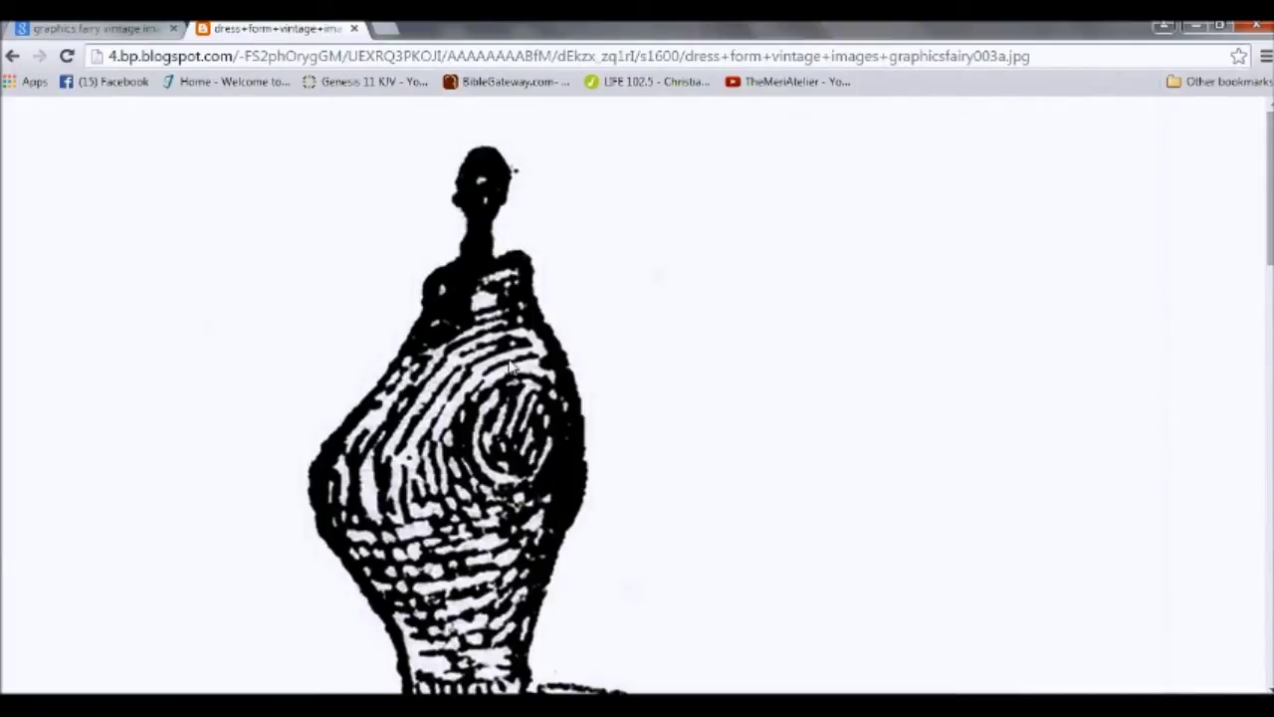
Copy the full-size dress stand image and paste it into the blank transparent document in Artweaver
right_click(519, 382)
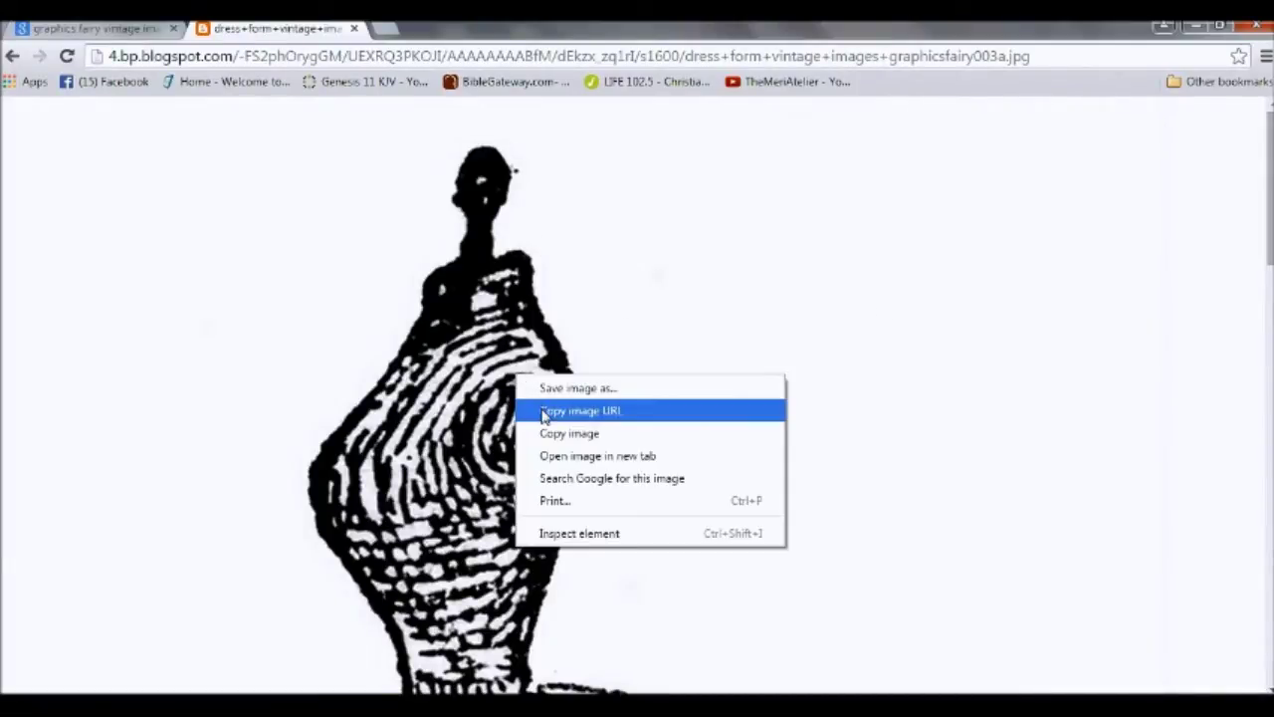
left_click(552, 434)
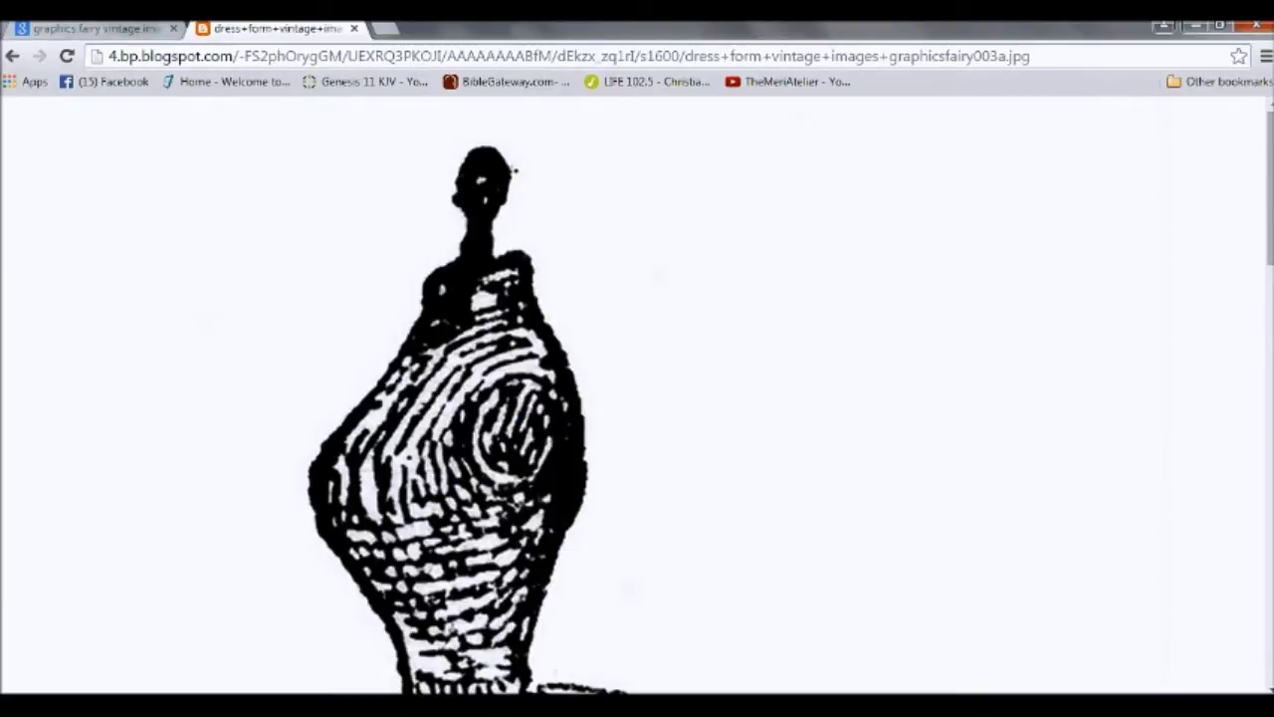
key("alt+Tab")
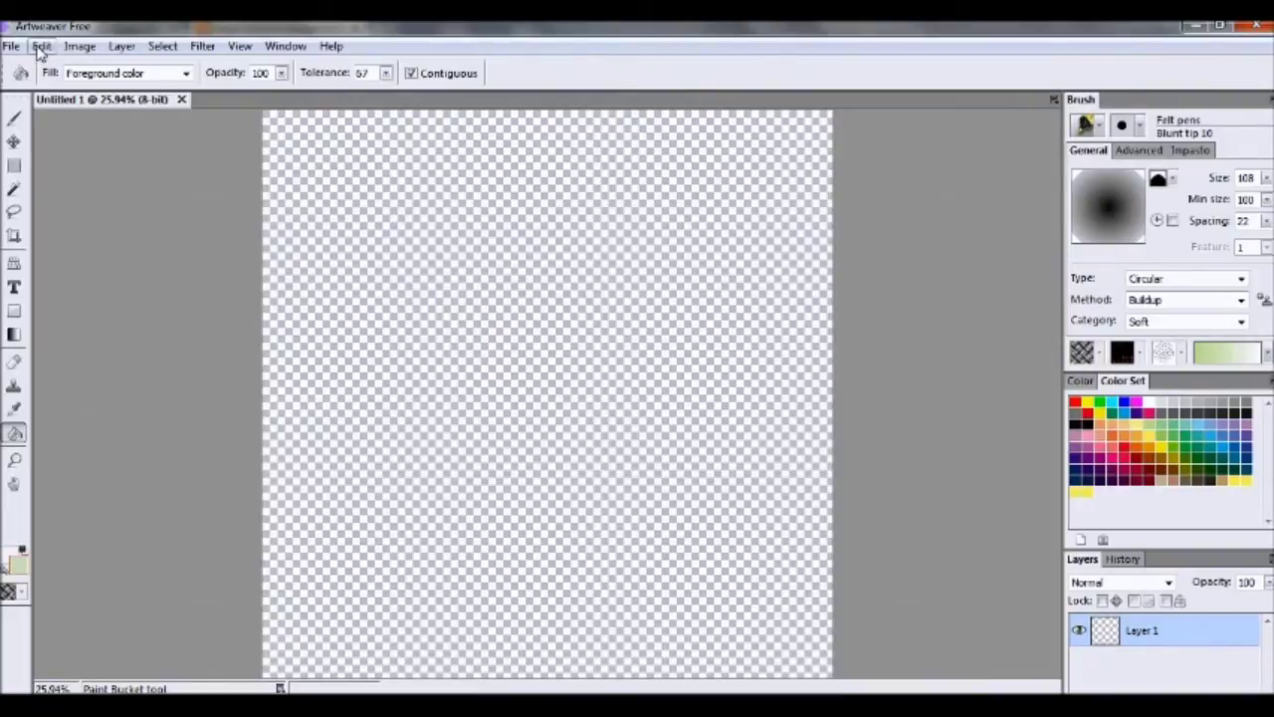
left_click(41, 47)
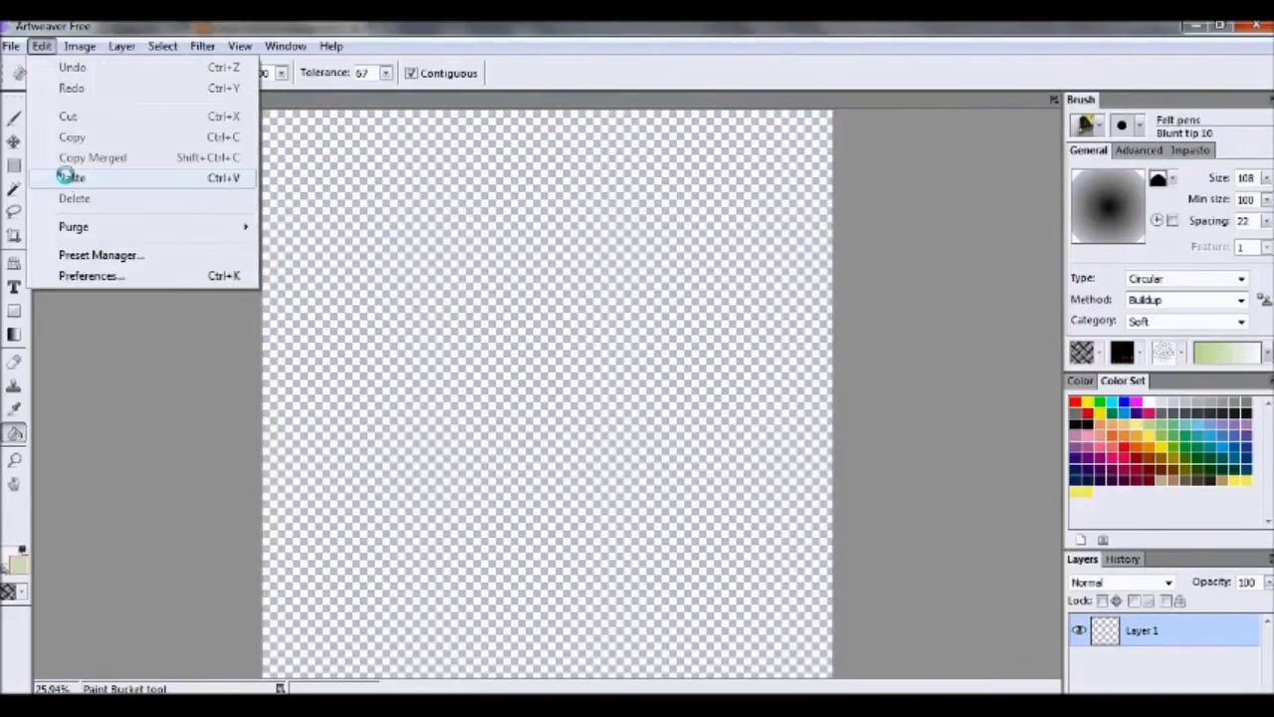
left_click(66, 176)
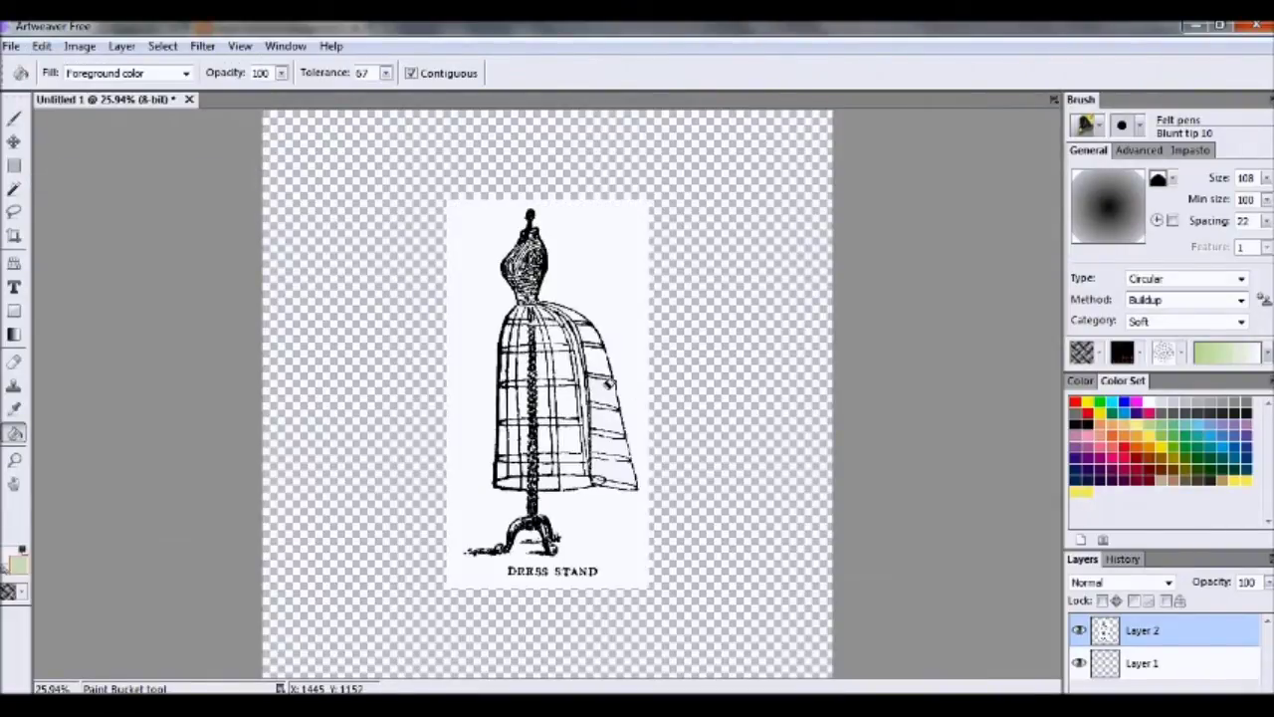
Move the pasted dress stand to the lower right part of the canvas
left_click(14, 142)
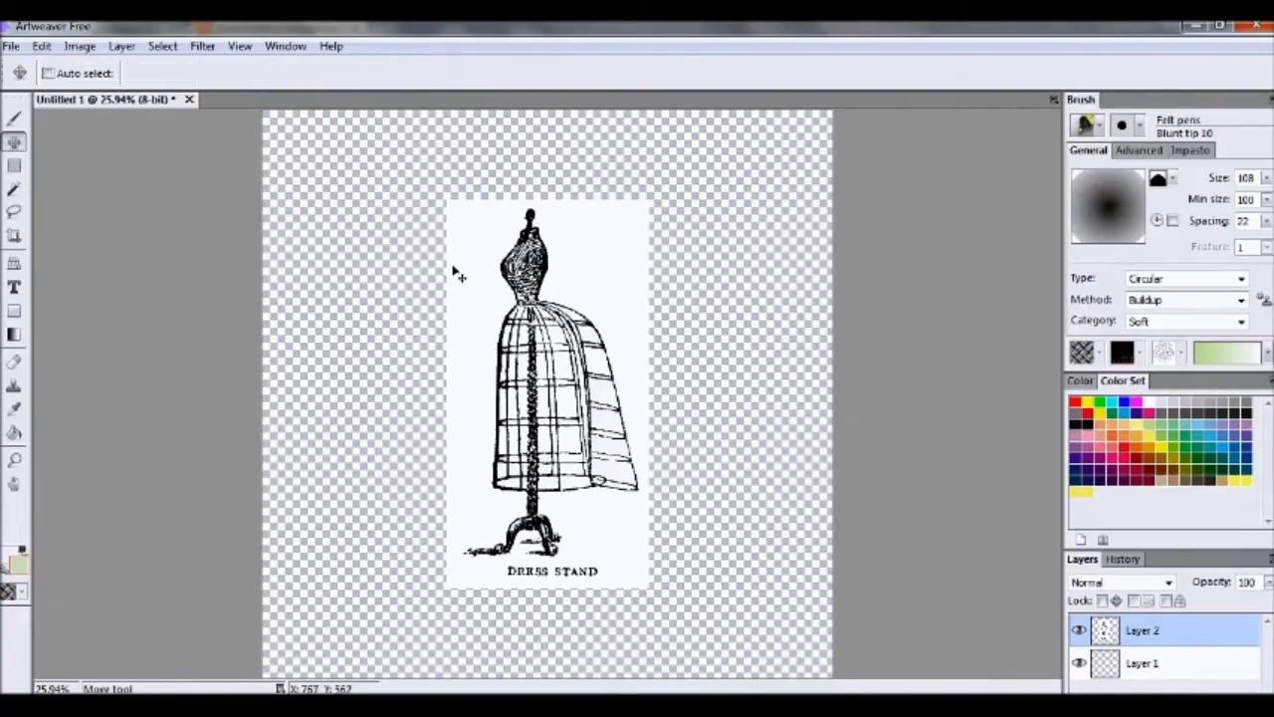
left_click_drag(501, 291, 615, 257)
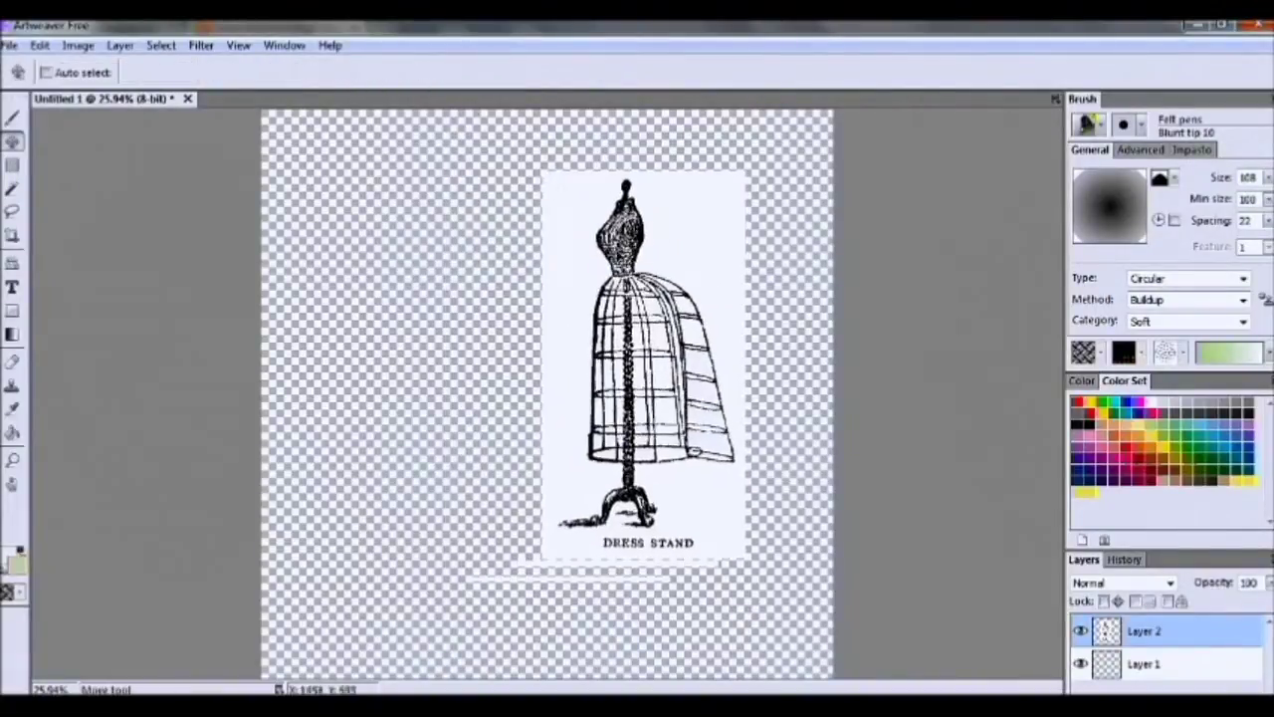
left_click_drag(582, 288, 608, 341)
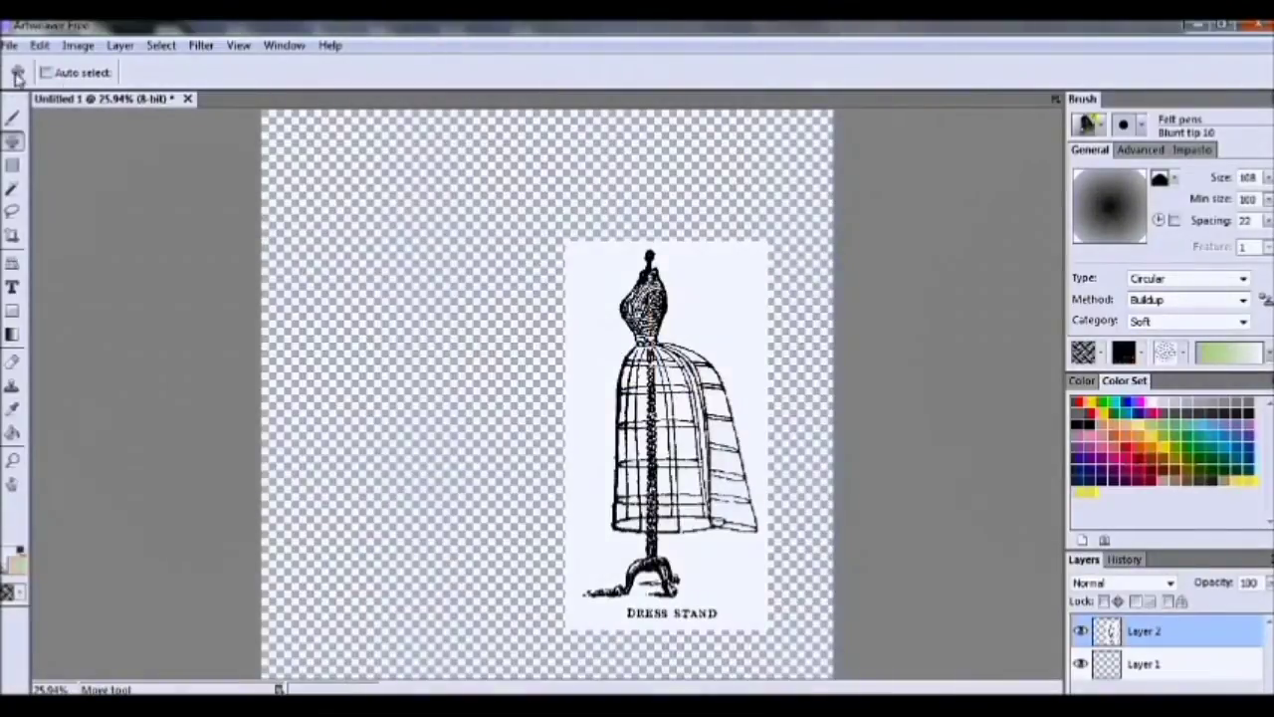
Paste the scissors drawing and place it near the canvas's upper right corner, above the dress stand
left_click(39, 45)
left_click(70, 129)
left_click_drag(526, 398, 743, 161)
Paste a second scissors drawing and place it directly left of the first one
left_click(12, 142)
left_click(12, 165)
left_click(40, 45)
left_click(62, 111)
key("Return")
key("ctrl+v")
key("v")
left_click_drag(543, 398, 687, 165)
Paste two more scissors drawings and line them up to the left, forming a row of four
left_click(39, 45)
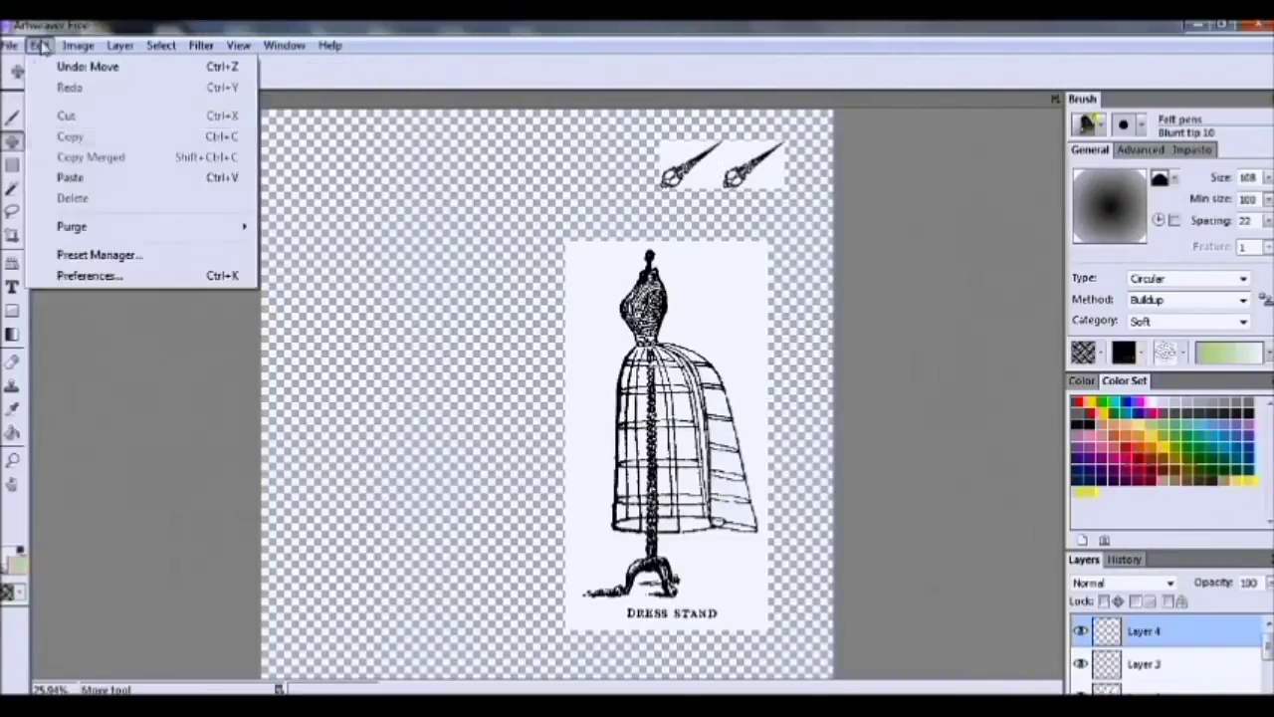
left_click(69, 173)
left_click_drag(542, 398, 622, 167)
left_click(40, 45)
left_click(69, 173)
mouse_move(542, 398)
left_mouse_down()
mouse_move(546, 171)
mouse_move(705, 190)
mouse_move(659, 189)
left_mouse_up()
Crop the canvas tightly around the scissors row and the dress stand
left_click(12, 166)
left_click(220, 71)
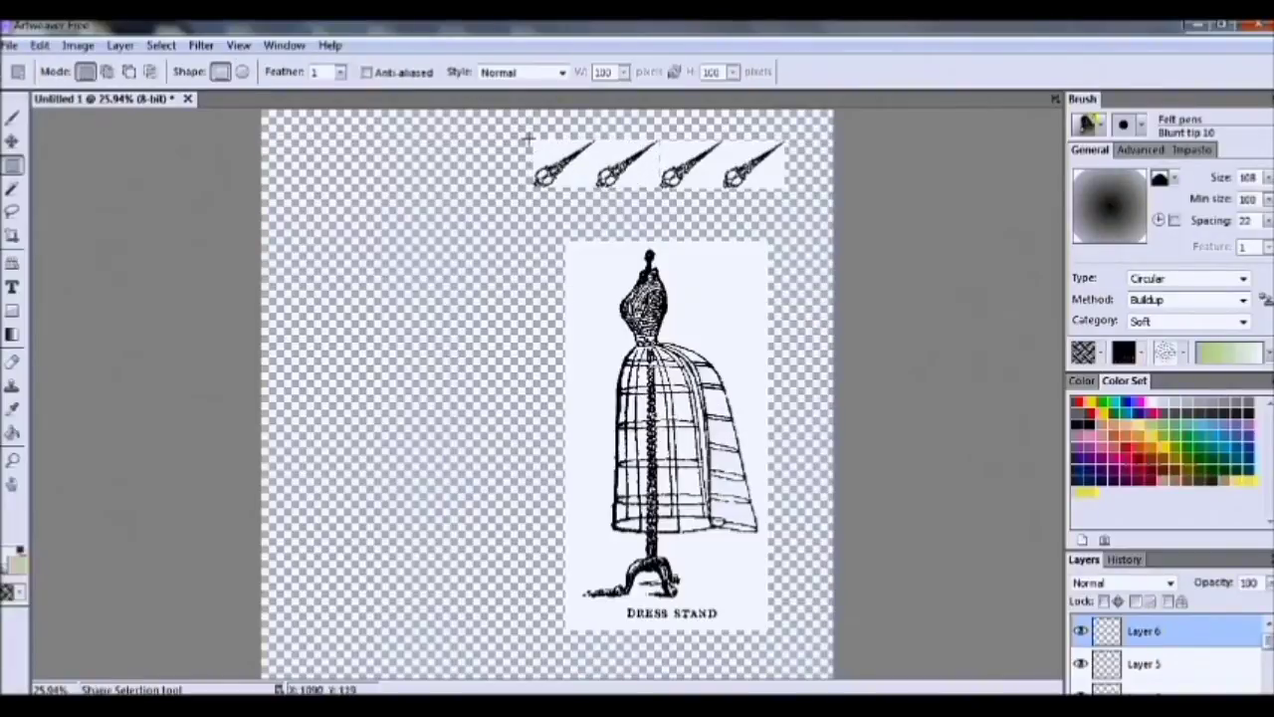
key("v")
left_click(14, 236)
left_click_drag(524, 132, 793, 633)
left_click(333, 73)
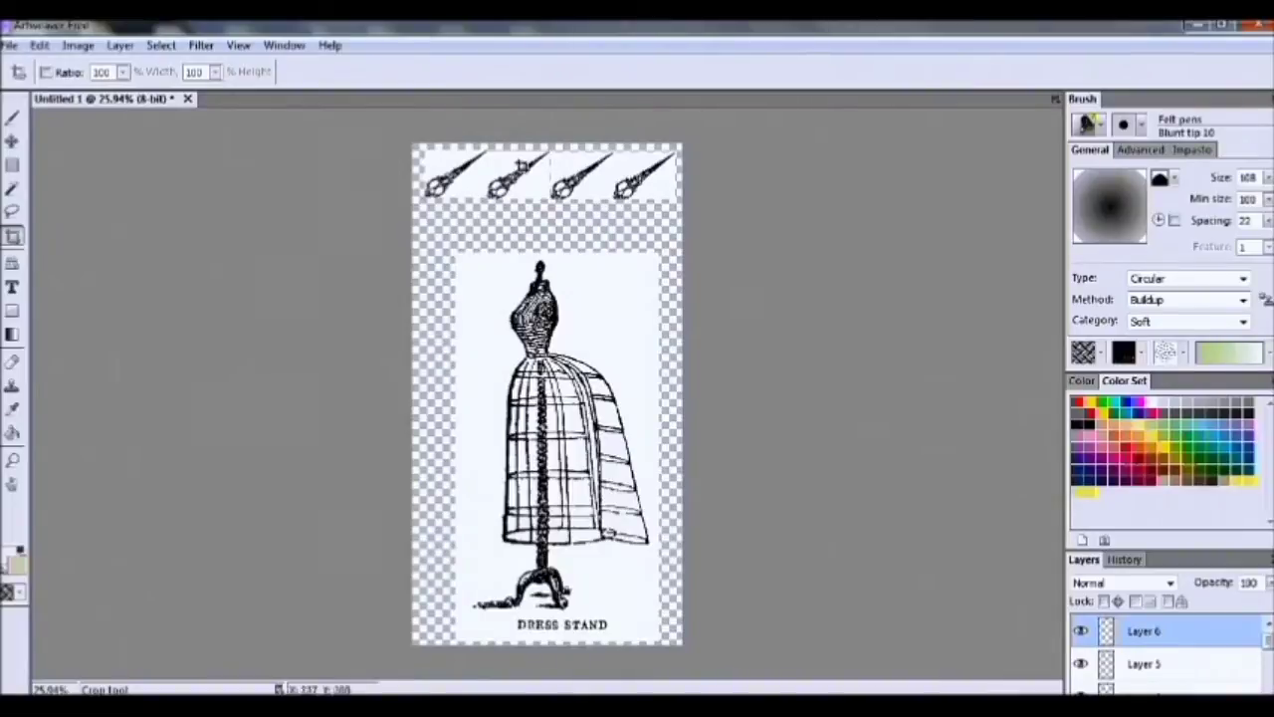
Try to copy the cropped artwork into a new transparent document
left_click(13, 165)
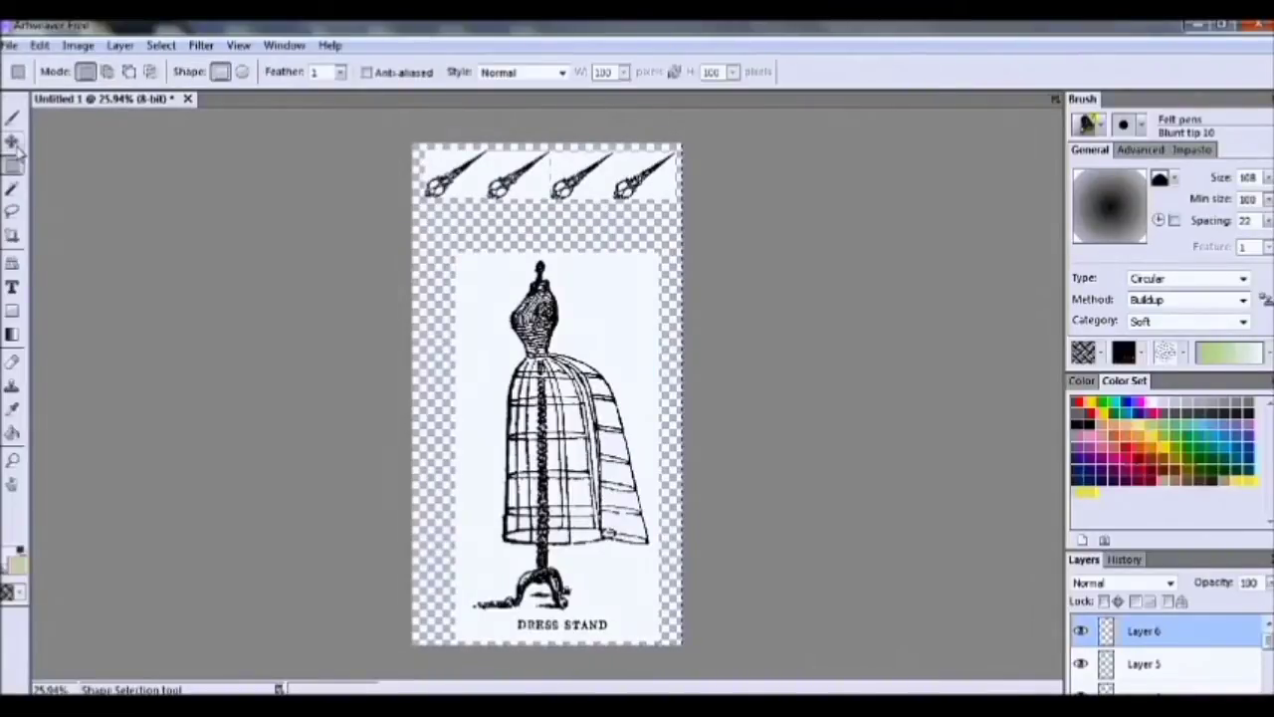
left_click(39, 46)
left_click(80, 149)
left_click(10, 46)
left_click(30, 64)
left_click(784, 265)
left_click(238, 45)
left_click(305, 105)
left_click(40, 44)
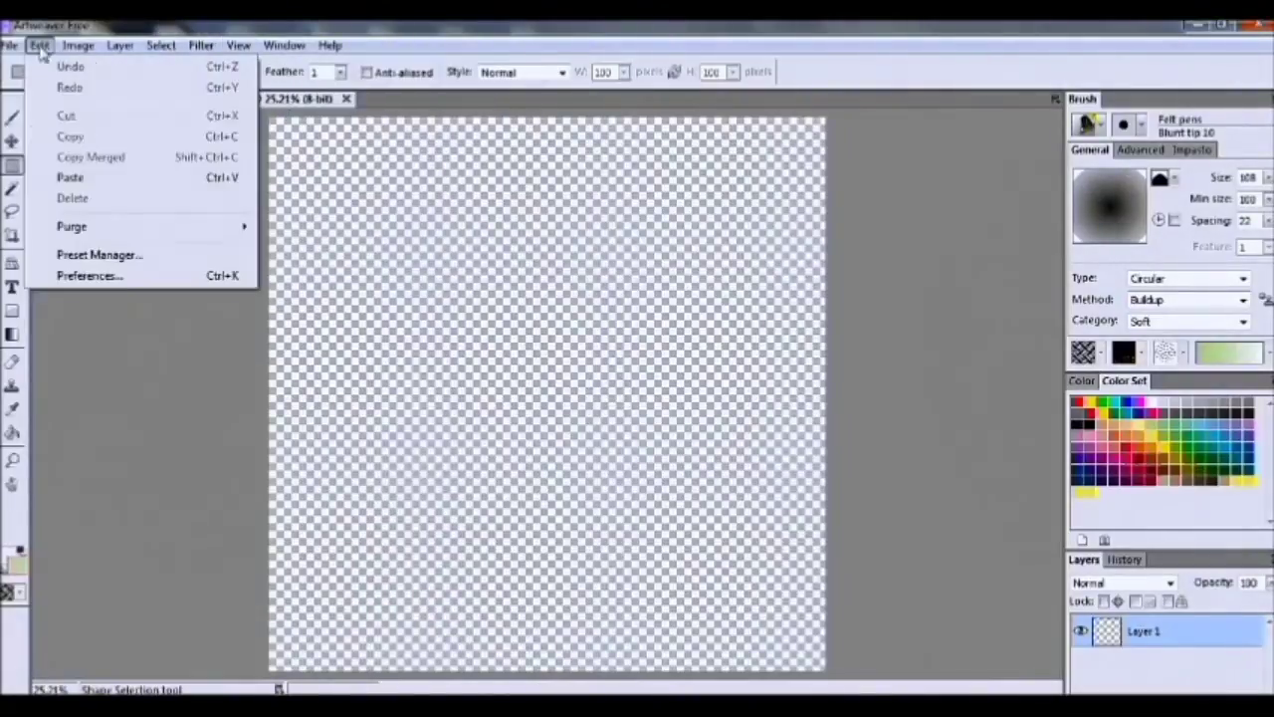
right_click(566, 386)
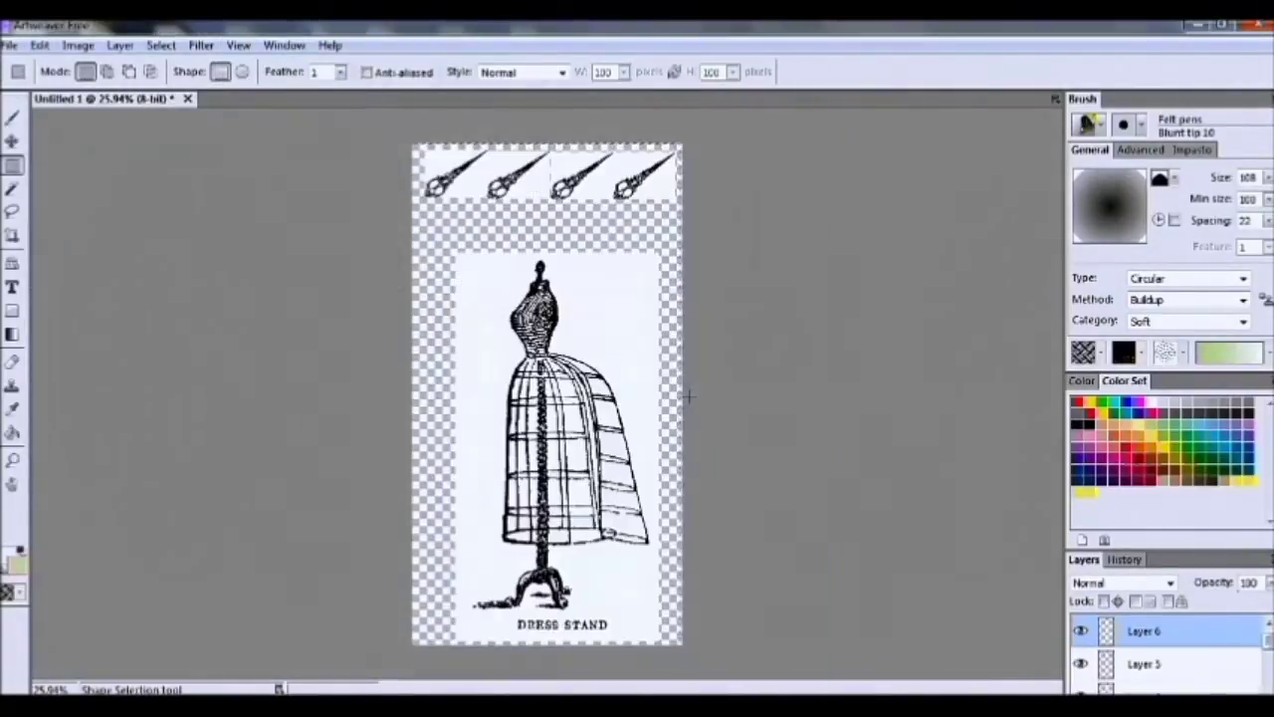
Merge all layers of the cropped artwork into one, then select the whole canvas and copy it
left_click(120, 45)
left_click(217, 444)
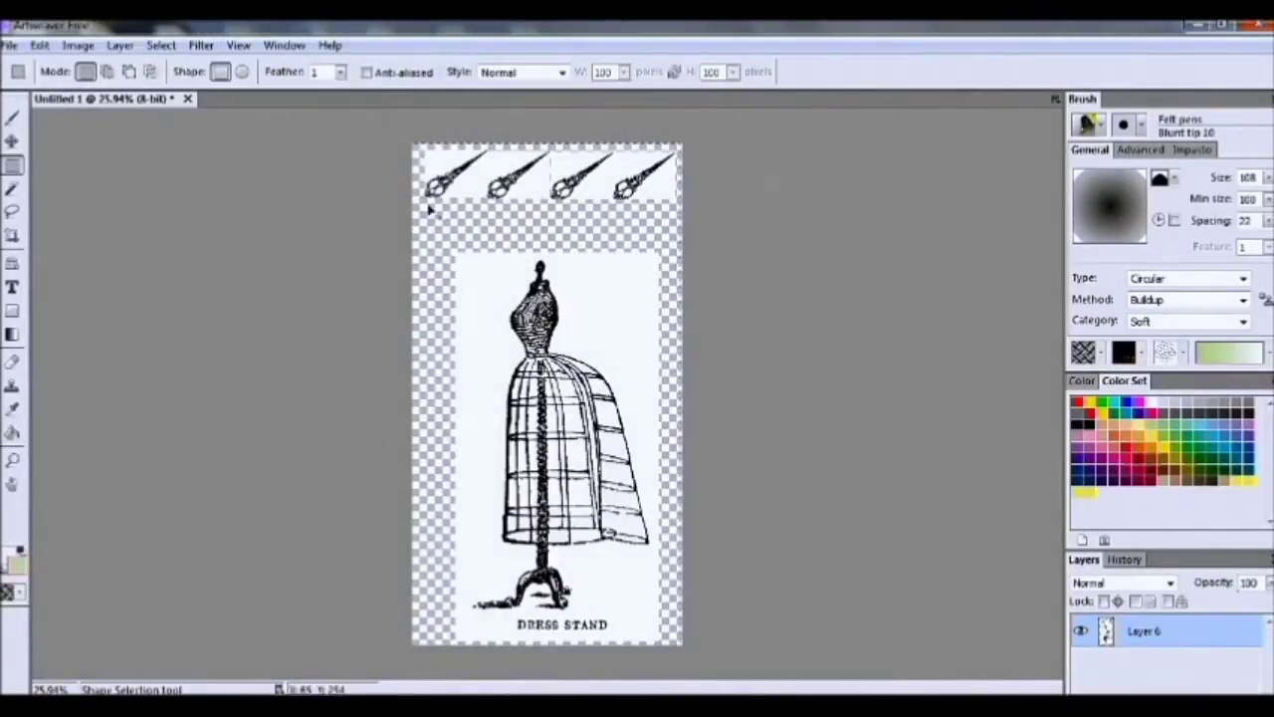
left_click_drag(416, 148, 680, 644)
left_click(39, 46)
left_click(66, 136)
Create a new transparent 6 × 6 inch document at 390 pixels/inch and paste the copied artwork into it
left_click(10, 45)
left_click(30, 66)
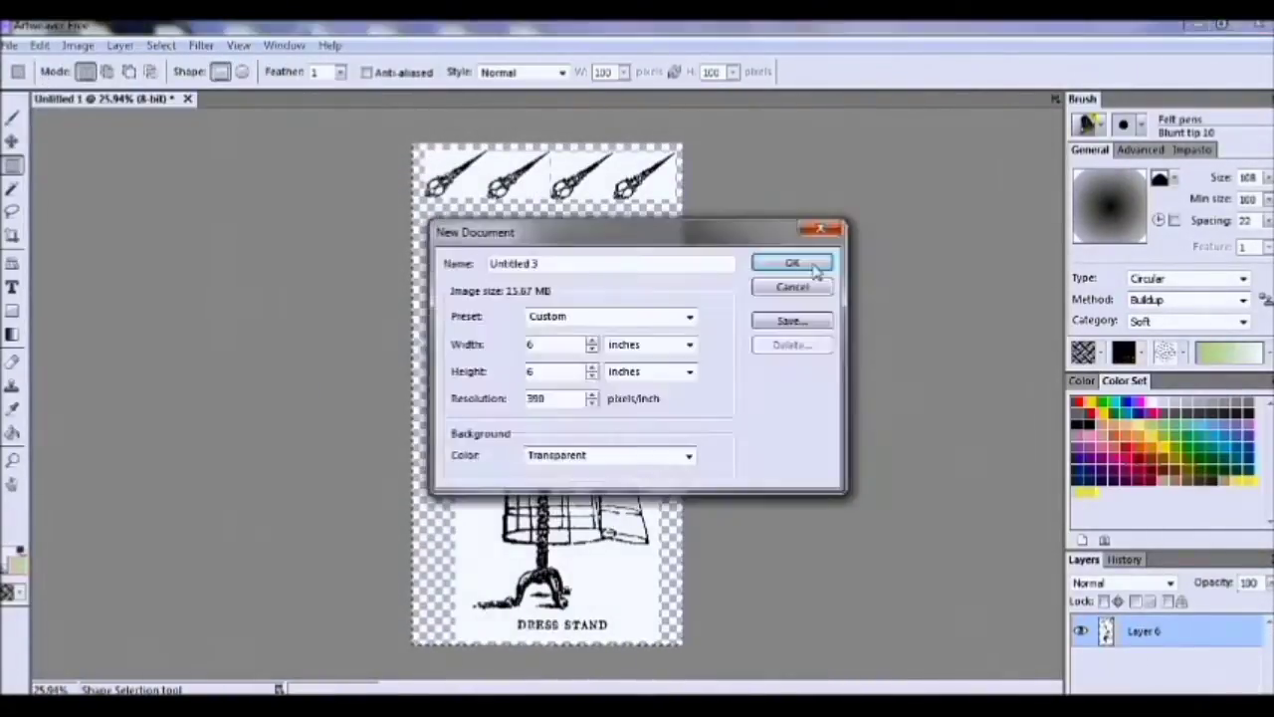
left_click(787, 265)
left_click(238, 46)
left_click(285, 107)
key("ctrl+v")
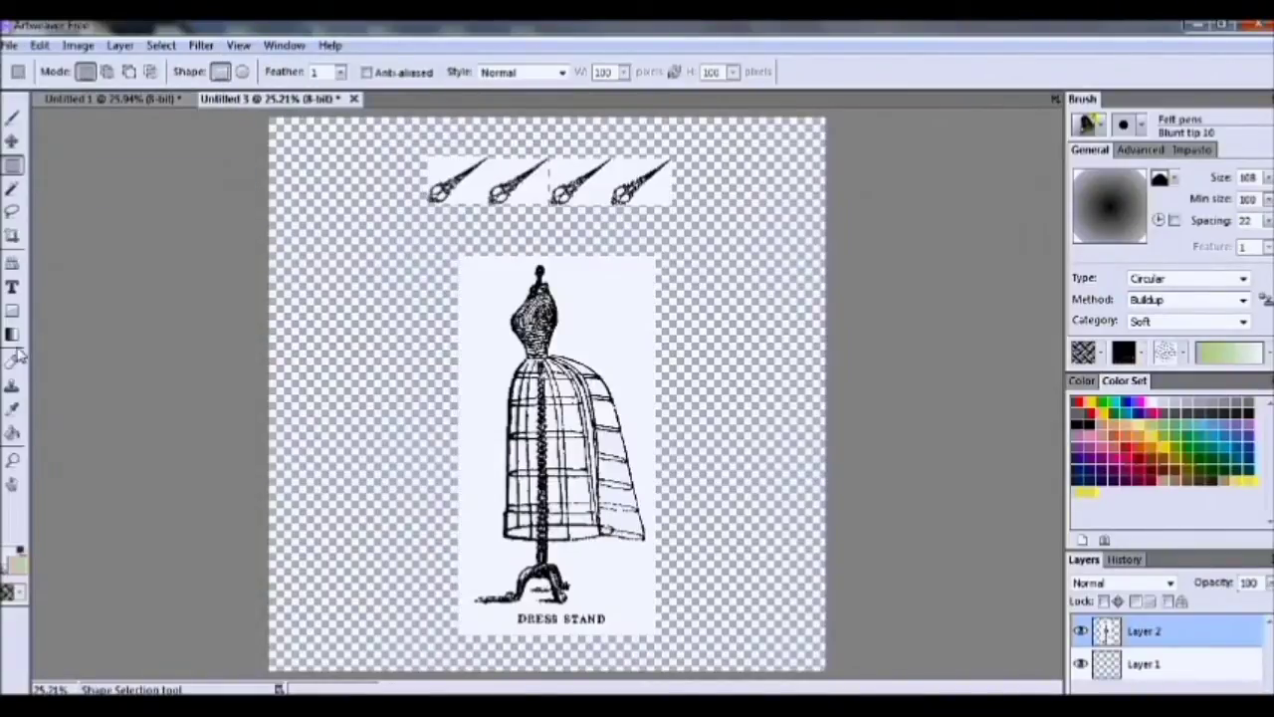
Fill the canvas background and the white areas around the scissors and dress stand with blue using the Paint Bucket
left_click(13, 433)
left_click(1082, 381)
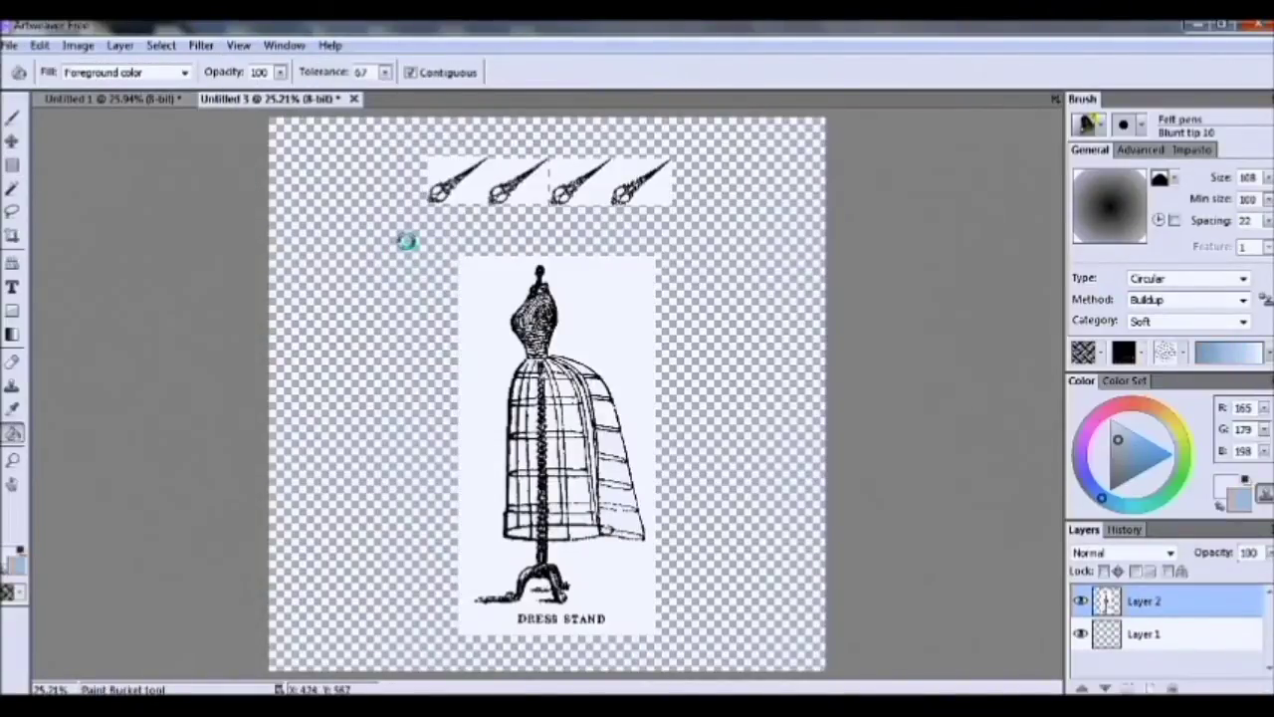
left_click(406, 242)
left_click(475, 185)
left_click(536, 189)
left_click(439, 164)
left_click(600, 171)
left_click(652, 191)
left_click(493, 282)
Fill the first scissors' finger holes, handle gaps and leftover white corner with the same blue
scroll(453, 213, "up", 5)
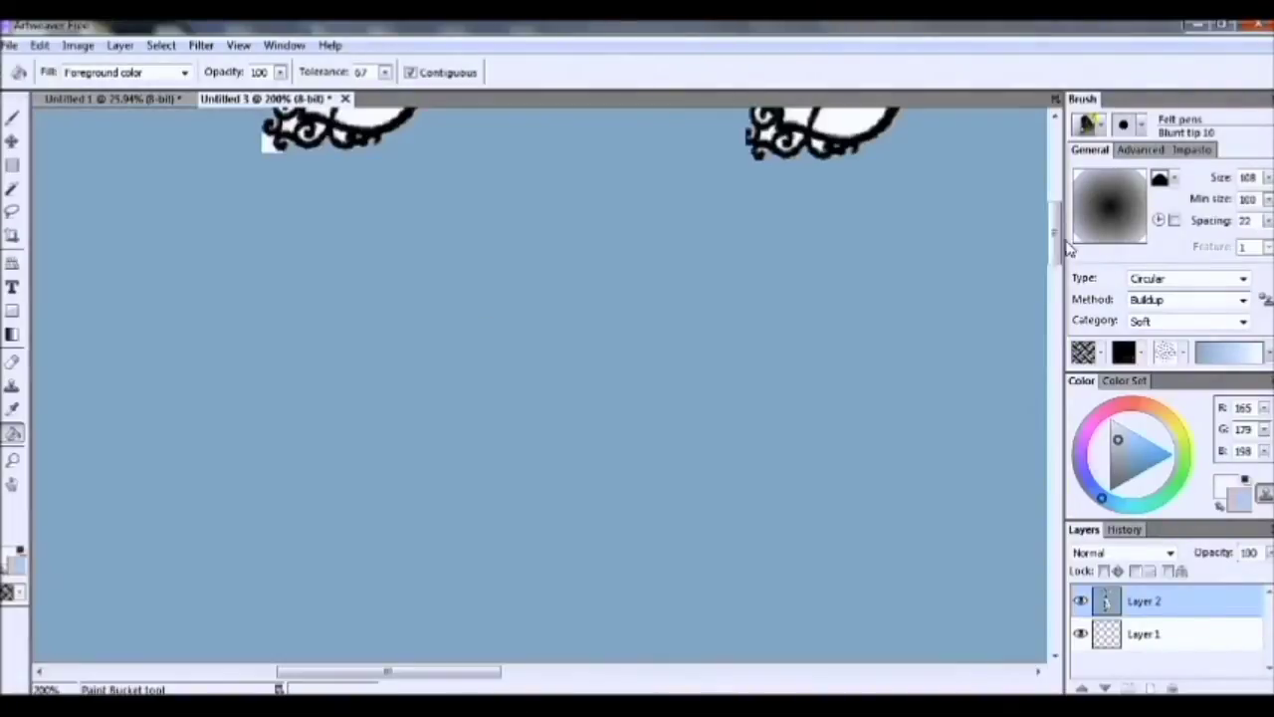
left_click_drag(1055, 238, 1055, 189)
left_click(330, 466)
left_click(376, 508)
left_click(321, 509)
left_click(267, 552)
left_click(430, 422)
Fill the second scissors' finger holes and the gaps in its handle with the same blue
left_click(816, 468)
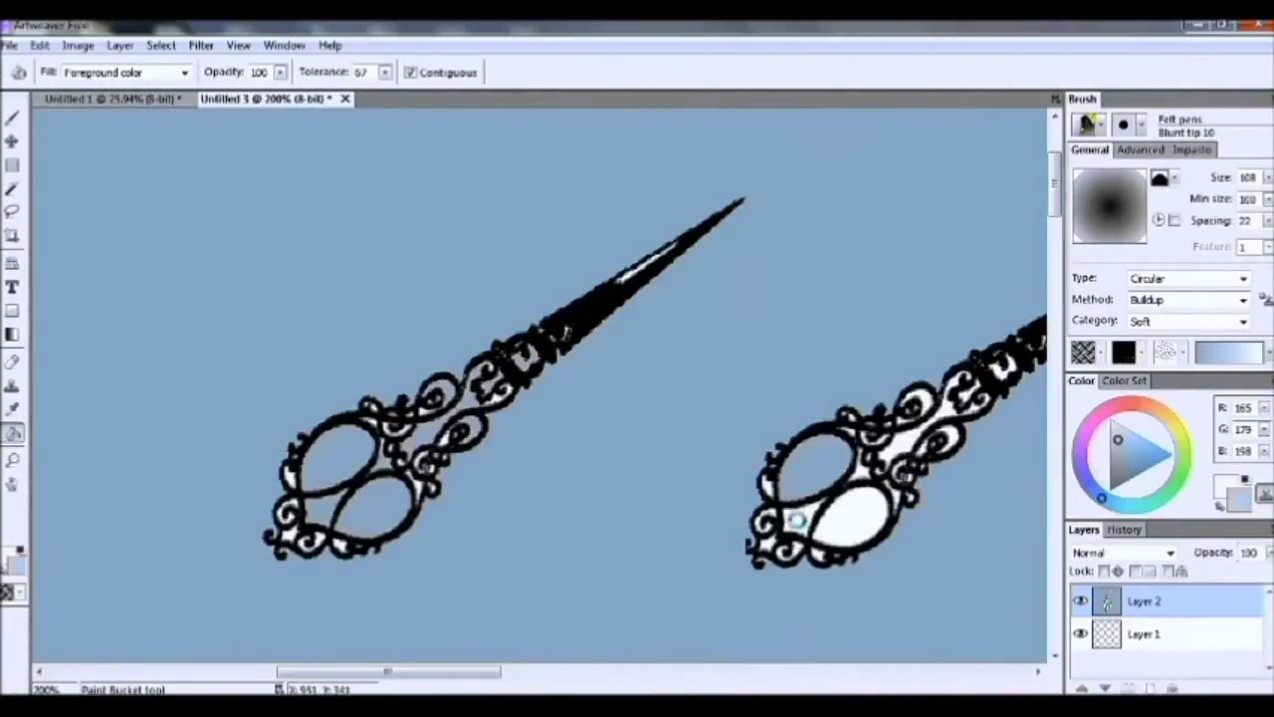
left_click(796, 516)
left_click(853, 514)
left_click(892, 438)
Fill the finger holes and handle gaps of the third and fourth scissors with the same blue
left_click_drag(483, 675, 662, 673)
left_click(938, 521)
left_click(422, 400)
left_click(784, 472)
left_click(765, 519)
left_click(820, 521)
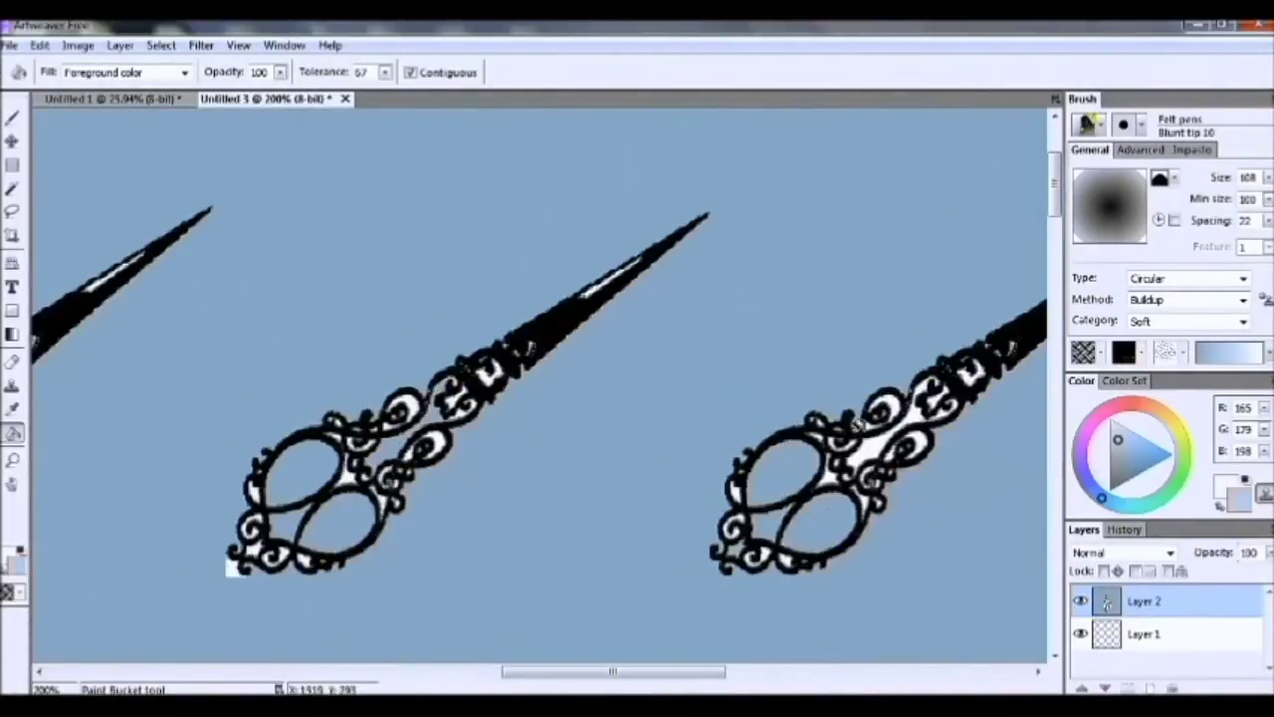
left_click(862, 434)
left_click(905, 395)
Fill the narrow column of gaps in front of the skirt's centre chain with blue, from waist to hem
scroll(544, 338, "up", 1)
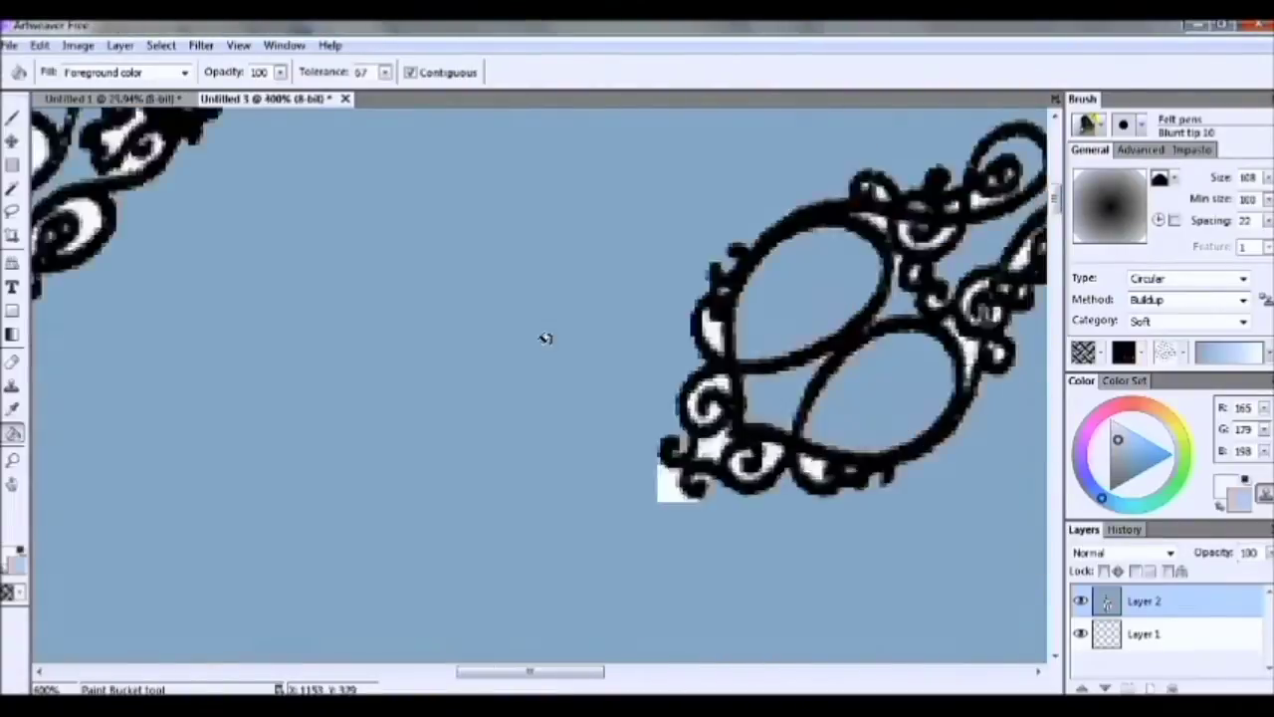
scroll(544, 338, "down", 3)
left_click_drag(1055, 259, 1055, 425)
left_click(445, 426)
left_click(444, 355)
left_click(450, 296)
left_click(444, 485)
left_click(447, 552)
left_click(440, 577)
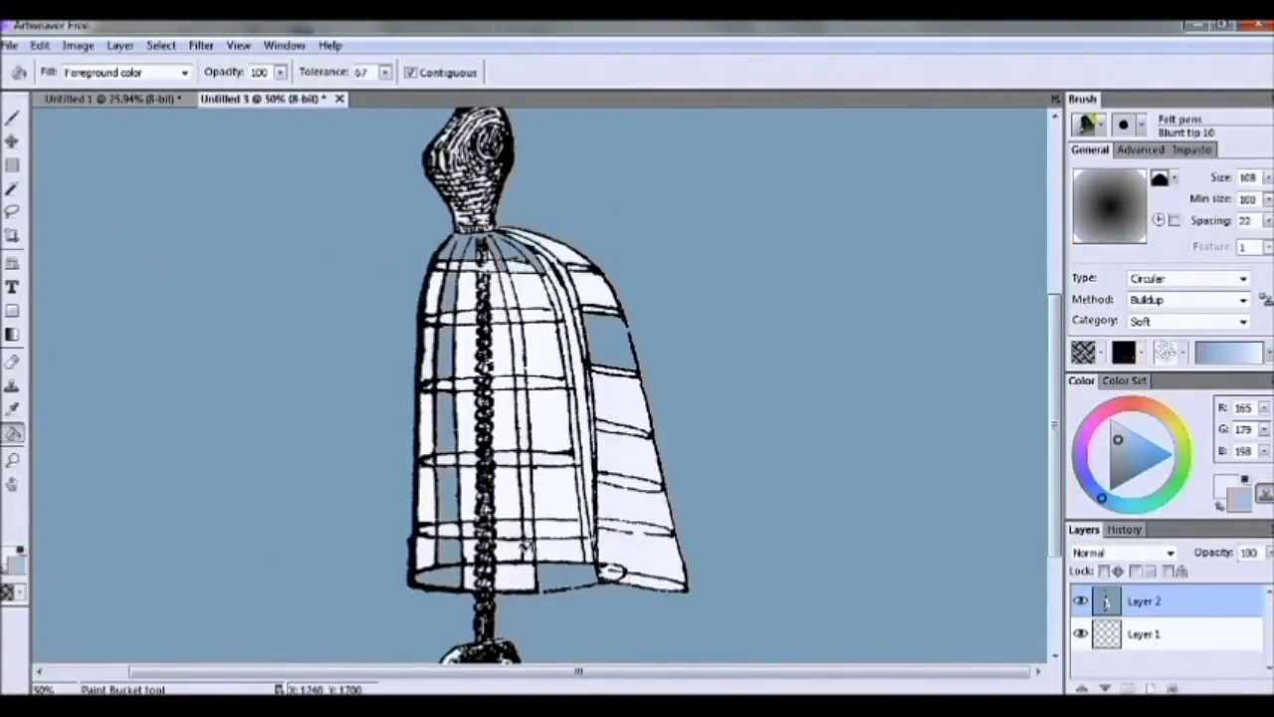
Fill the narrow column of gaps behind the centre chain and the lower rear skirt panels with blue
left_click(528, 549)
left_click(526, 498)
left_click(522, 426)
left_click(516, 351)
key("ctrl+z")
left_click(627, 463)
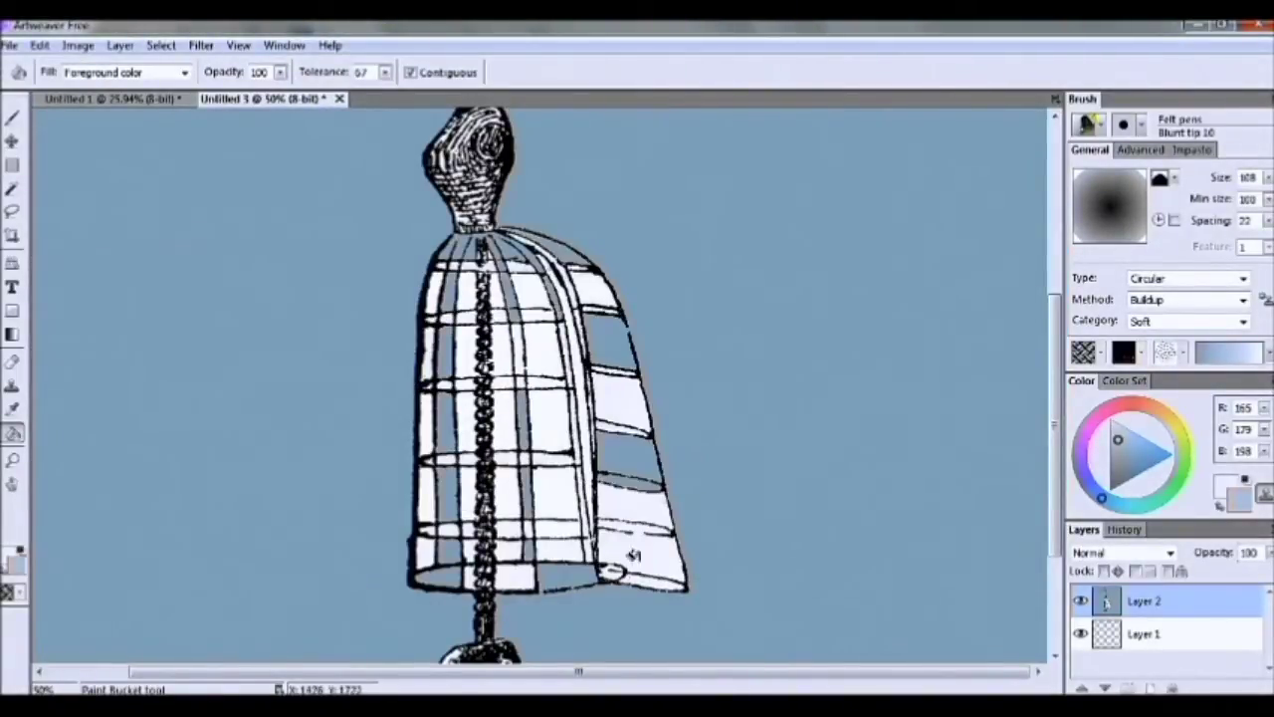
left_click(642, 545)
Dab the broken vertical line behind the skirt's centre chain with a size 15 brush and choose the Blunt tip 6 felt pen
key("b")
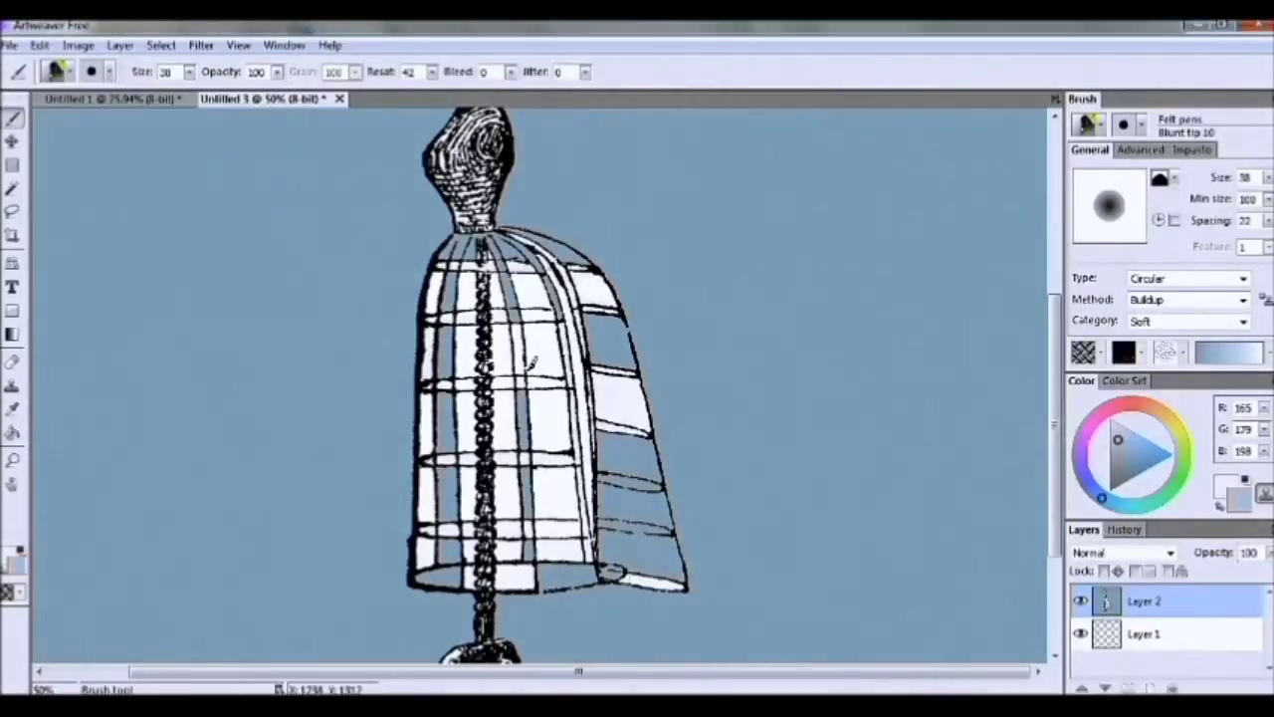
left_click(189, 73)
left_click_drag(188, 88, 172, 90)
left_click(119, 160)
scroll(215, 210, "down", 5)
scroll(258, 164, "up", 7)
left_click(70, 72)
left_click(188, 73)
left_click(674, 379)
left_click(1142, 123)
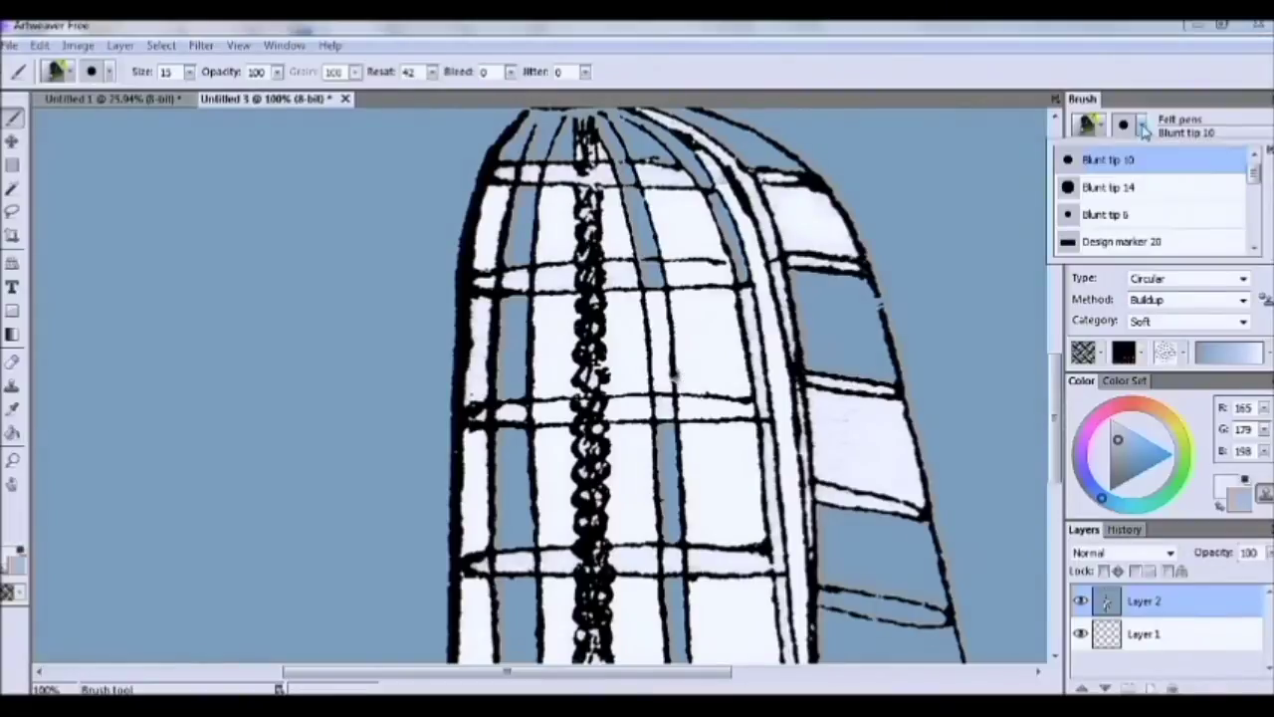
left_click(1120, 220)
Fill the remaining white panels between the centre chain and the rear edge strips of the skirt with blue
left_click(12, 433)
left_click(655, 342)
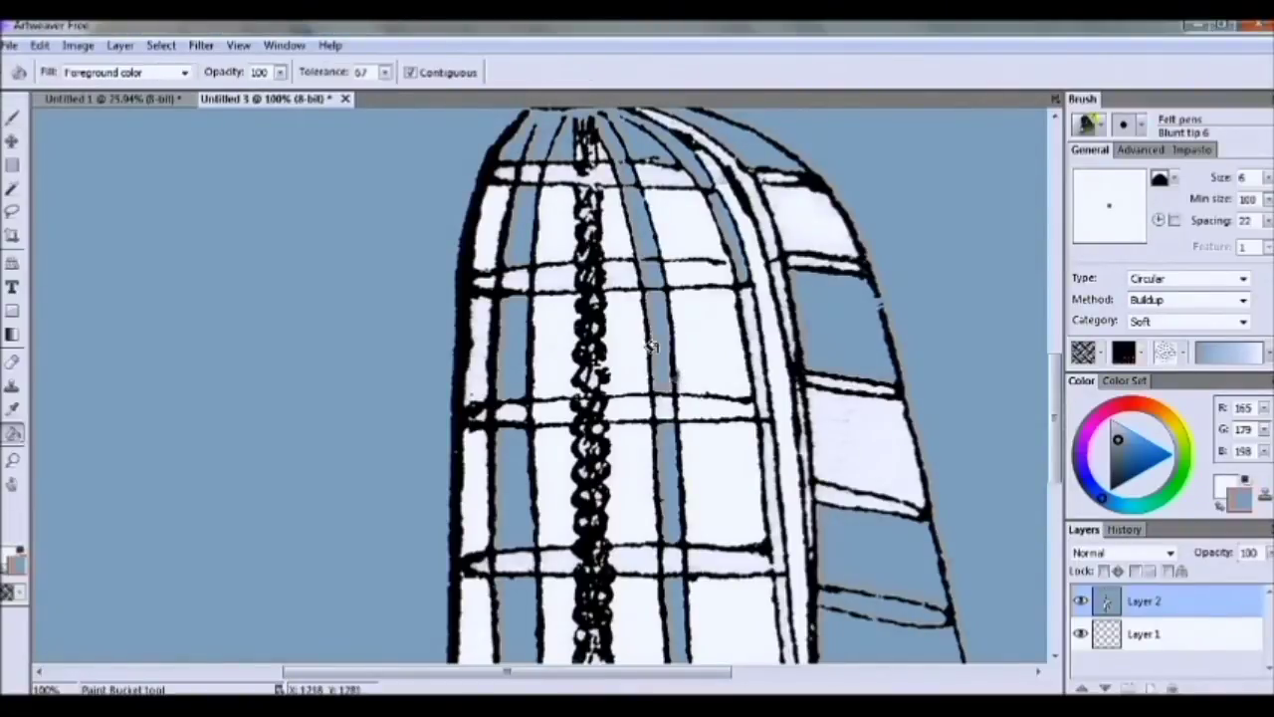
scroll(652, 346, "down", 5)
scroll(586, 378, "up", 2)
left_click(568, 398)
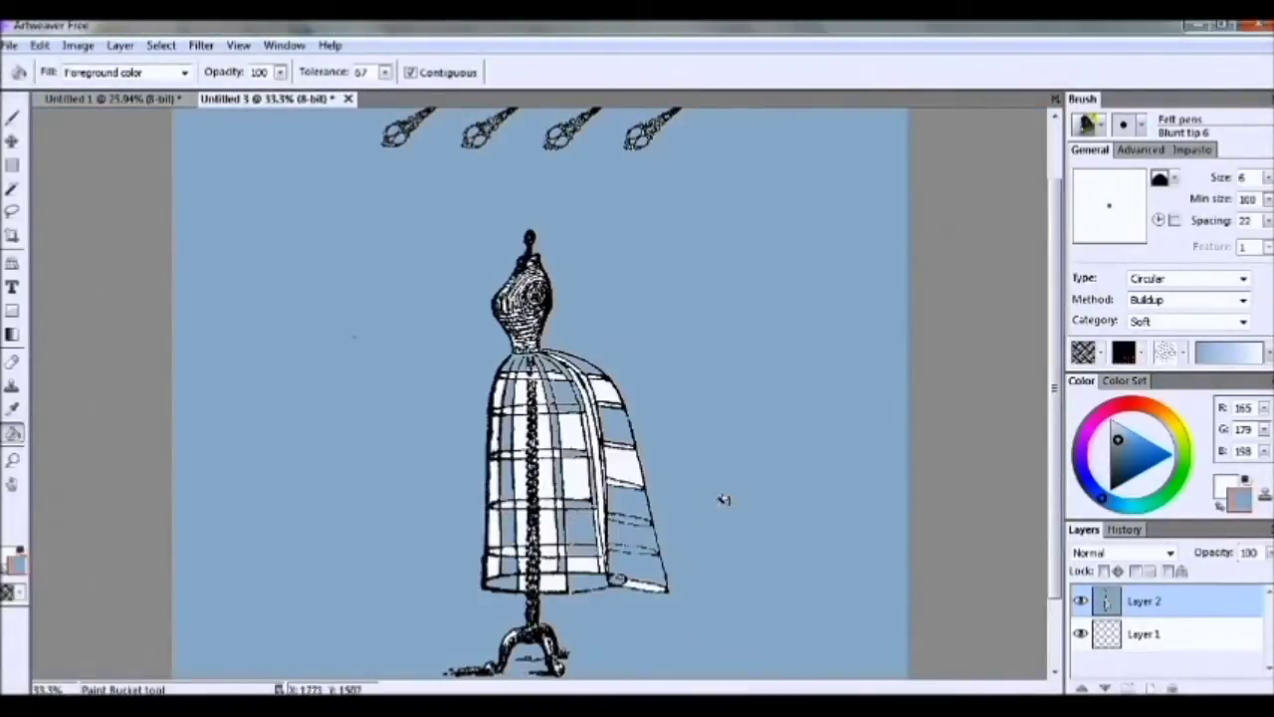
Fill the white gaps around the waist of the dress stand's bodice with blue
key("ctrl+alt+0")
left_click_drag(1055, 395, 1055, 347)
left_click_drag(670, 672, 569, 671)
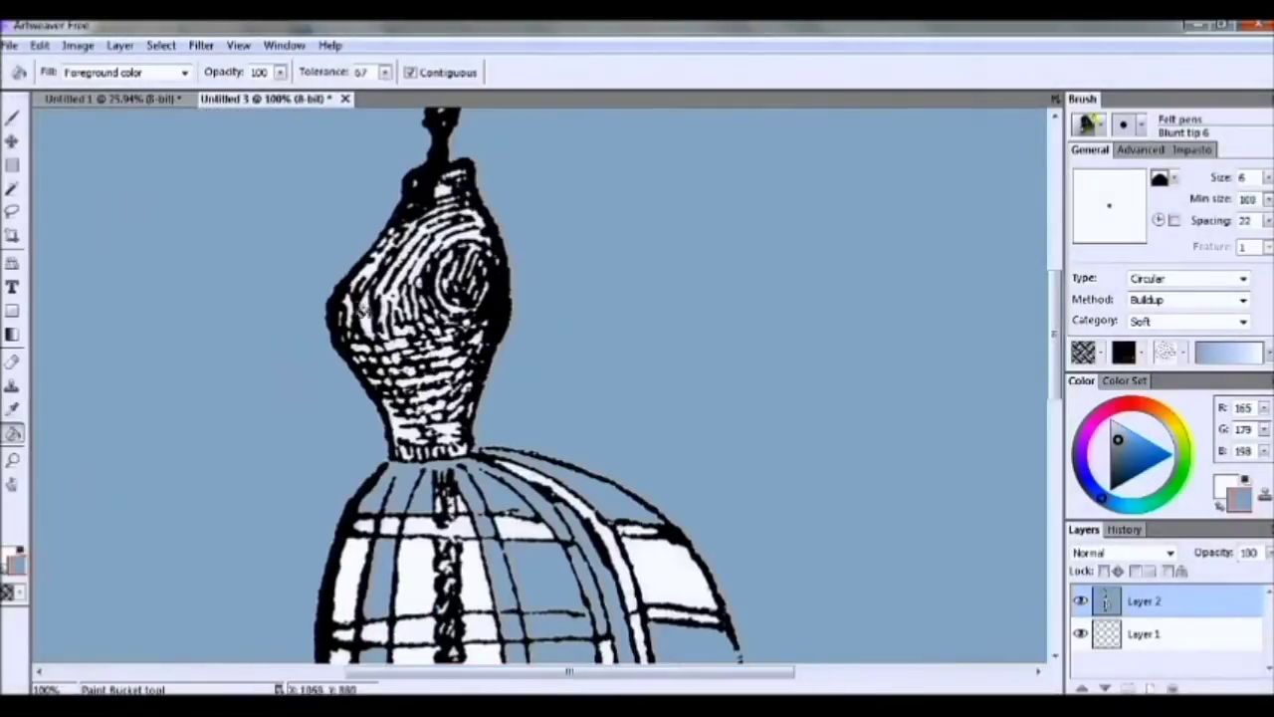
left_click(451, 370)
key("ctrl+z")
left_click(428, 381)
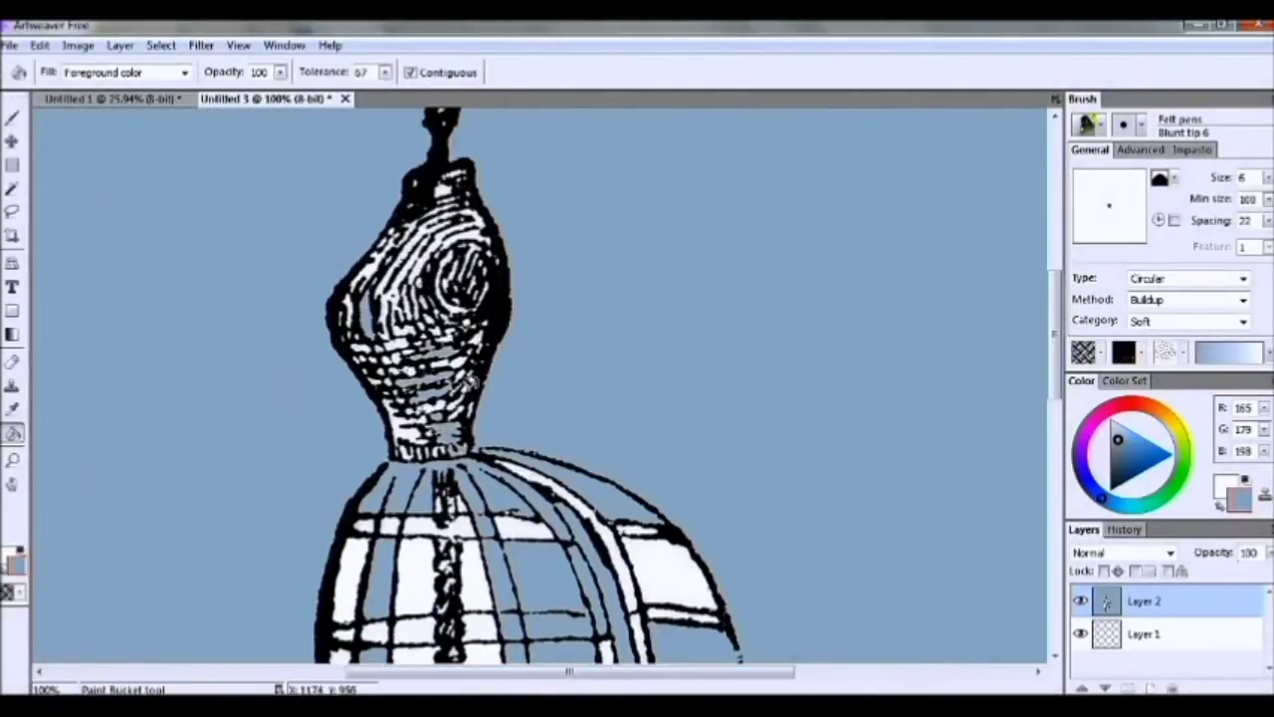
key("ctrl+minus")
key("ctrl+minus")
key("ctrl+minus")
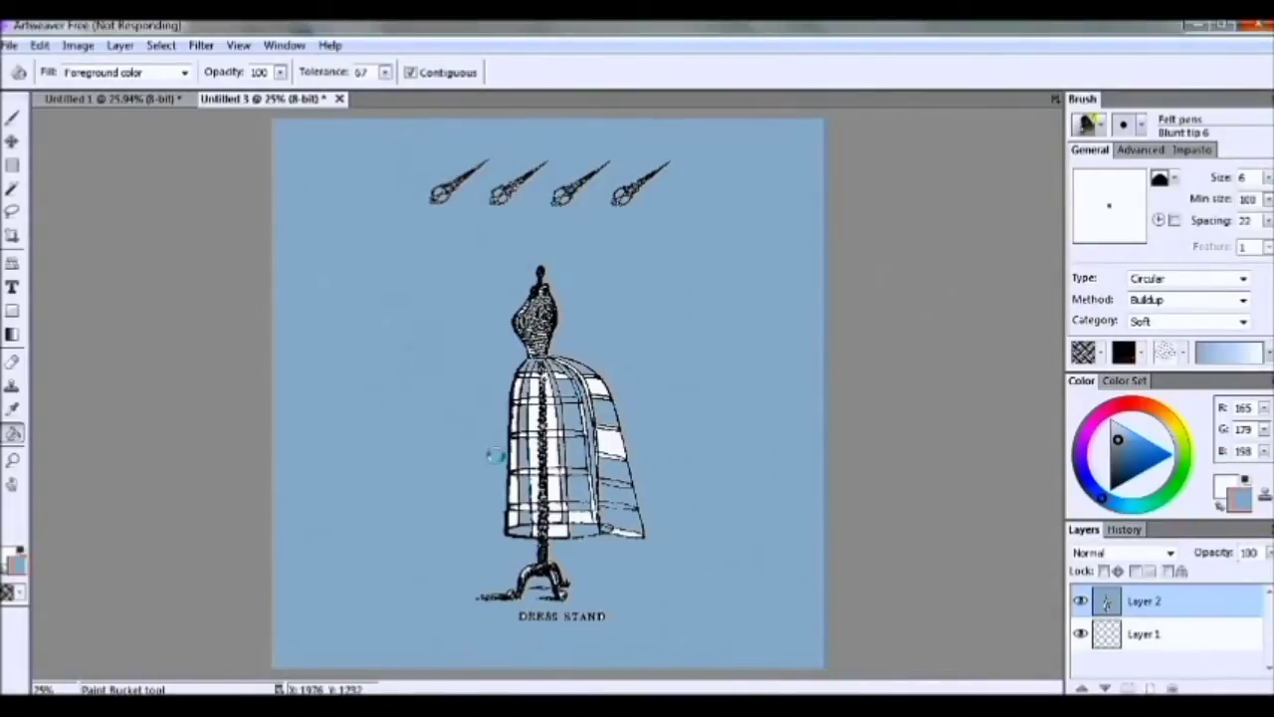
Fill the white highlight on the dress stand's rear leg with blue
scroll(535, 642, "up", 3)
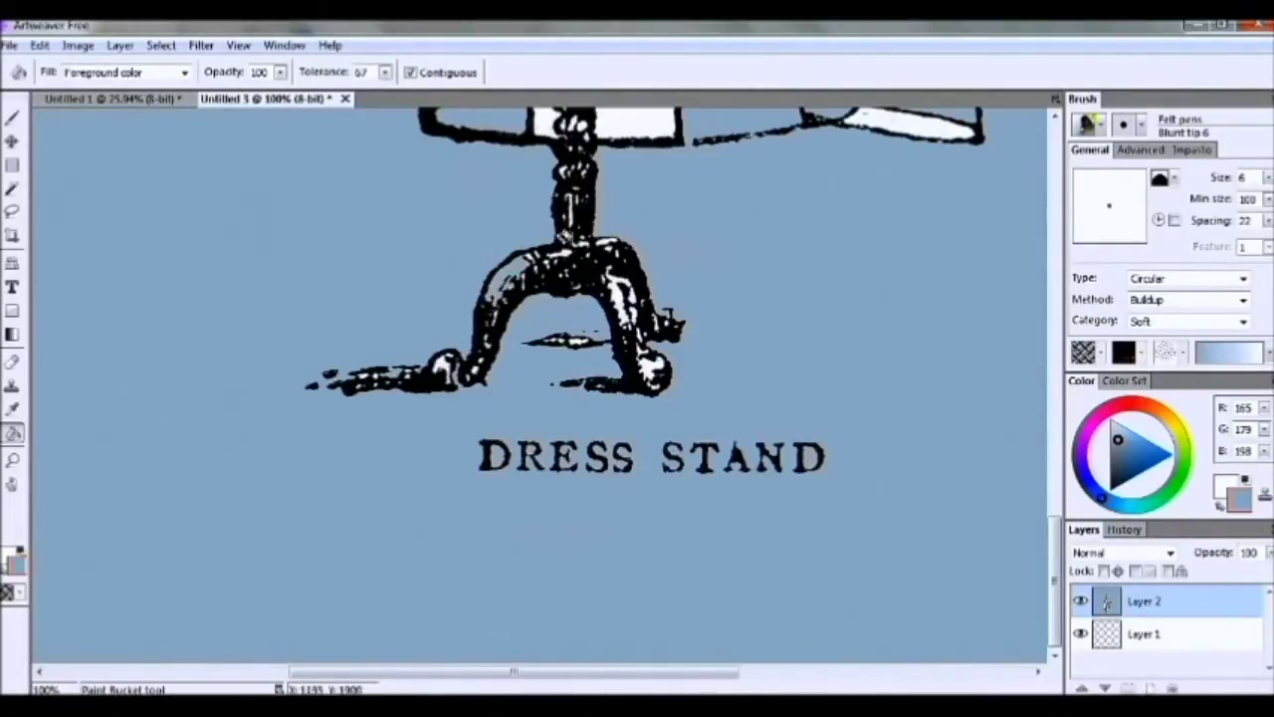
left_click(614, 287)
scroll(623, 353, "up", 3)
scroll(623, 353, "down", 6)
Frame the scissors and dress stand with four straight black lines, using the line shape and the Design marker 40 brush
left_click(12, 118)
left_click(12, 312)
left_click(88, 73)
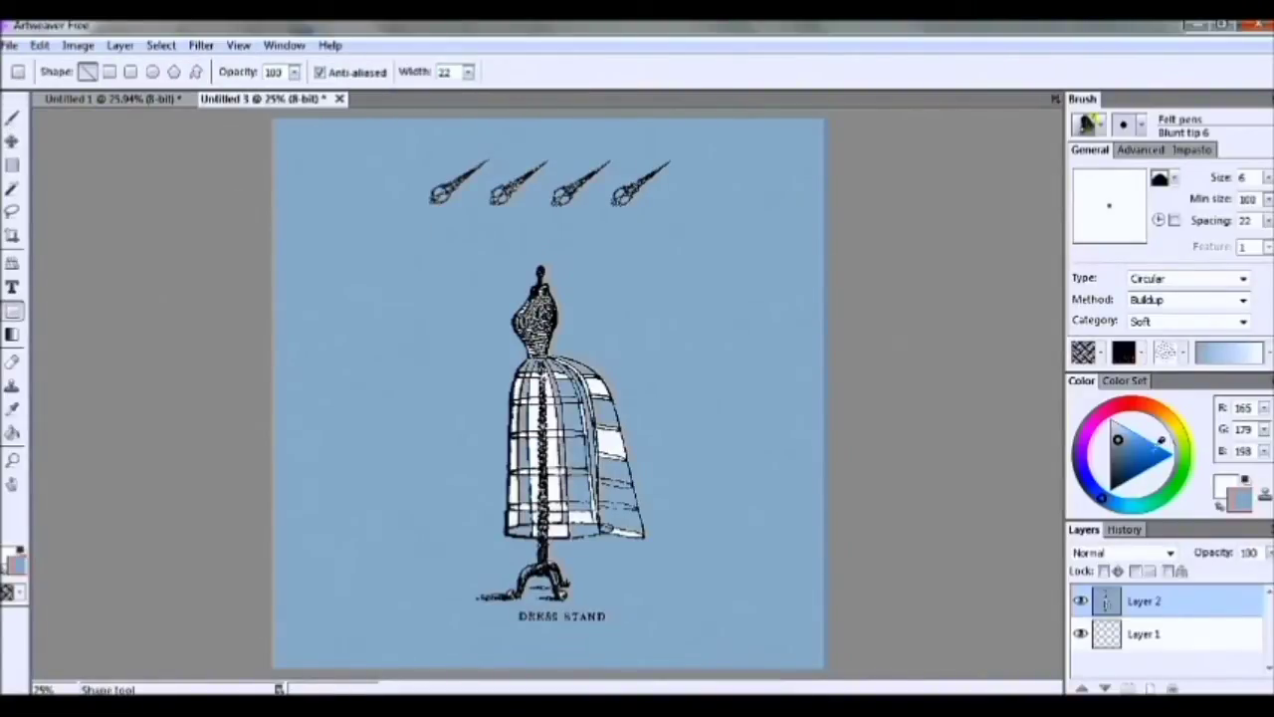
left_click(1110, 380)
left_click(1093, 425)
left_click(1142, 125)
left_click(1065, 217)
mouse_move(344, 152)
left_mouse_down()
mouse_move(356, 633)
mouse_move(344, 625)
left_mouse_up()
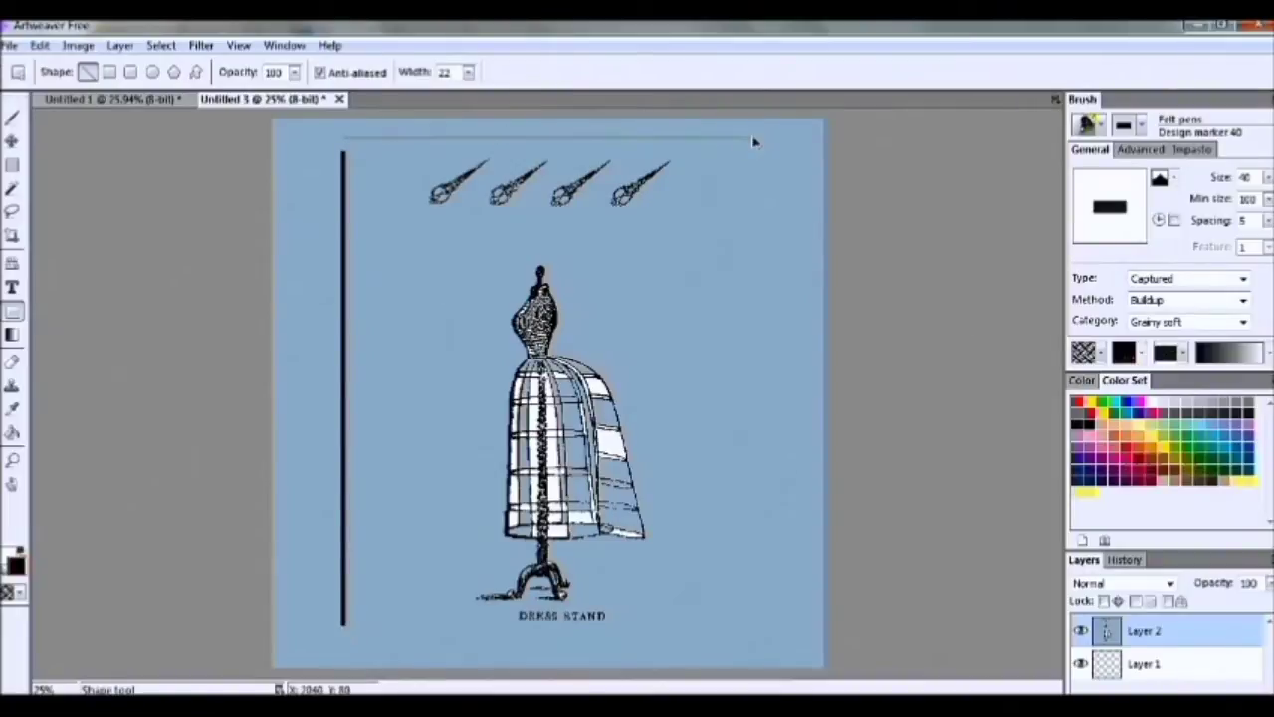
left_click_drag(753, 142, 751, 139)
left_click_drag(629, 651, 753, 643)
left_click_drag(754, 150, 754, 637)
key("t")
left_click(601, 350)
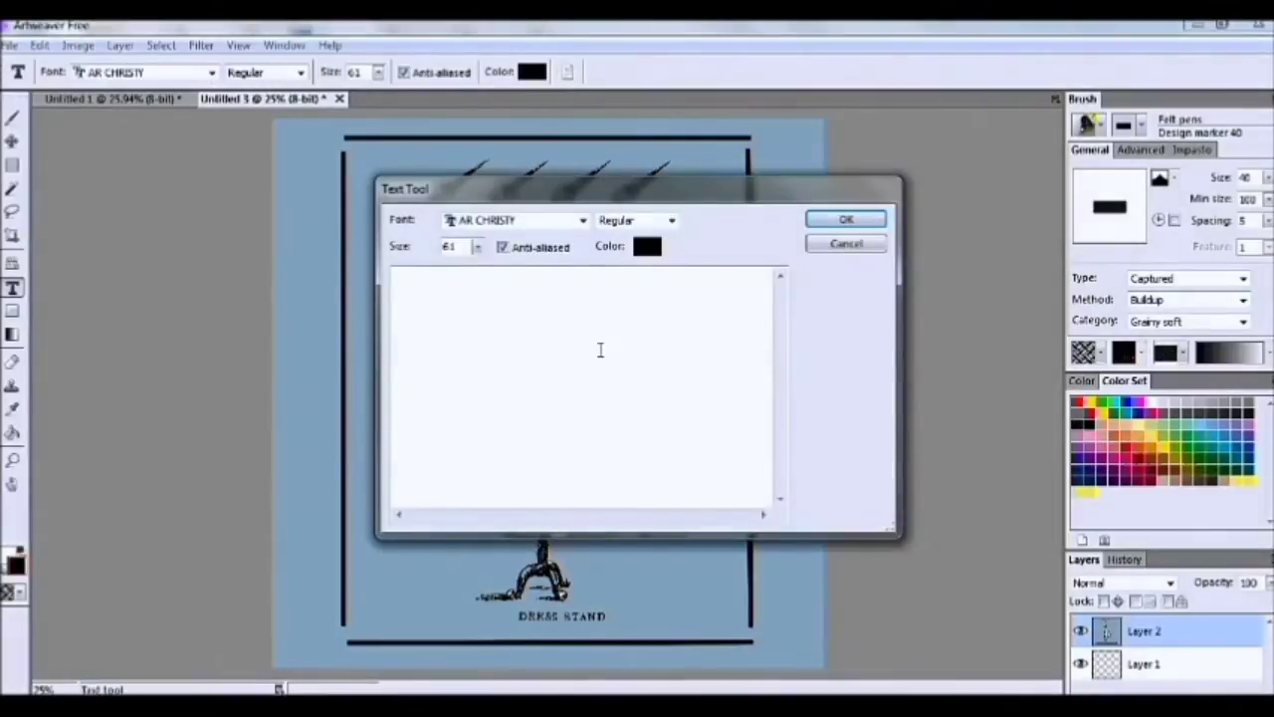
left_click(479, 251)
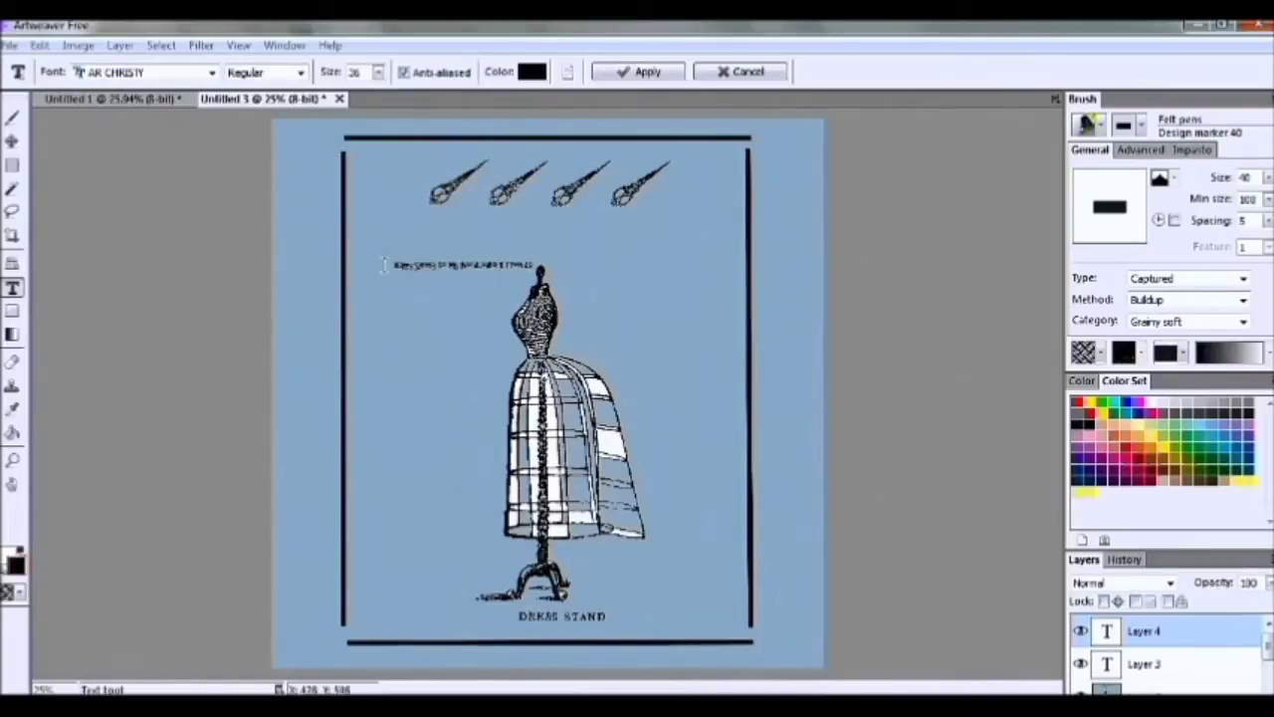
left_click(741, 71)
left_click(389, 241)
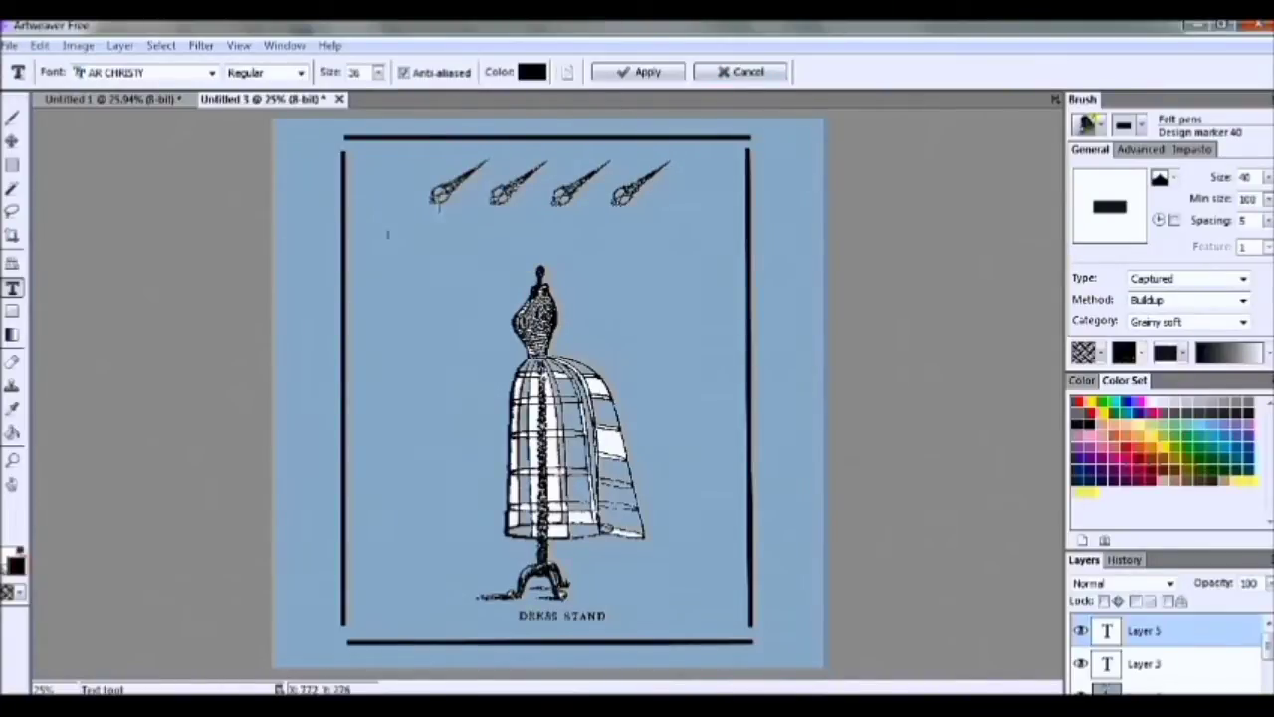
left_click(378, 72)
left_click(366, 95)
left_click(391, 110)
left_click(770, 76)
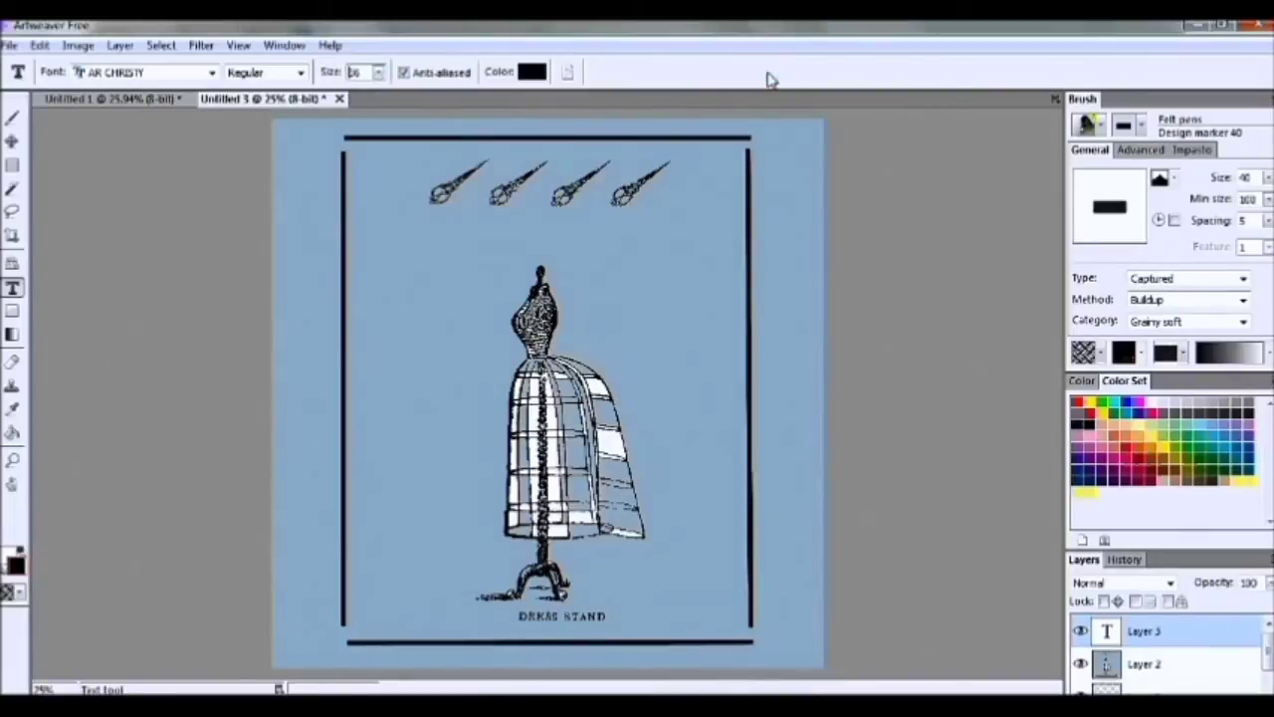
Try adding the text "Happy Spring to My Needlework Friends" in AR CHRISTY at size 72
left_click(567, 73)
left_click(478, 247)
left_click(472, 267)
left_click(474, 289)
type("Happening to My Needlework ")
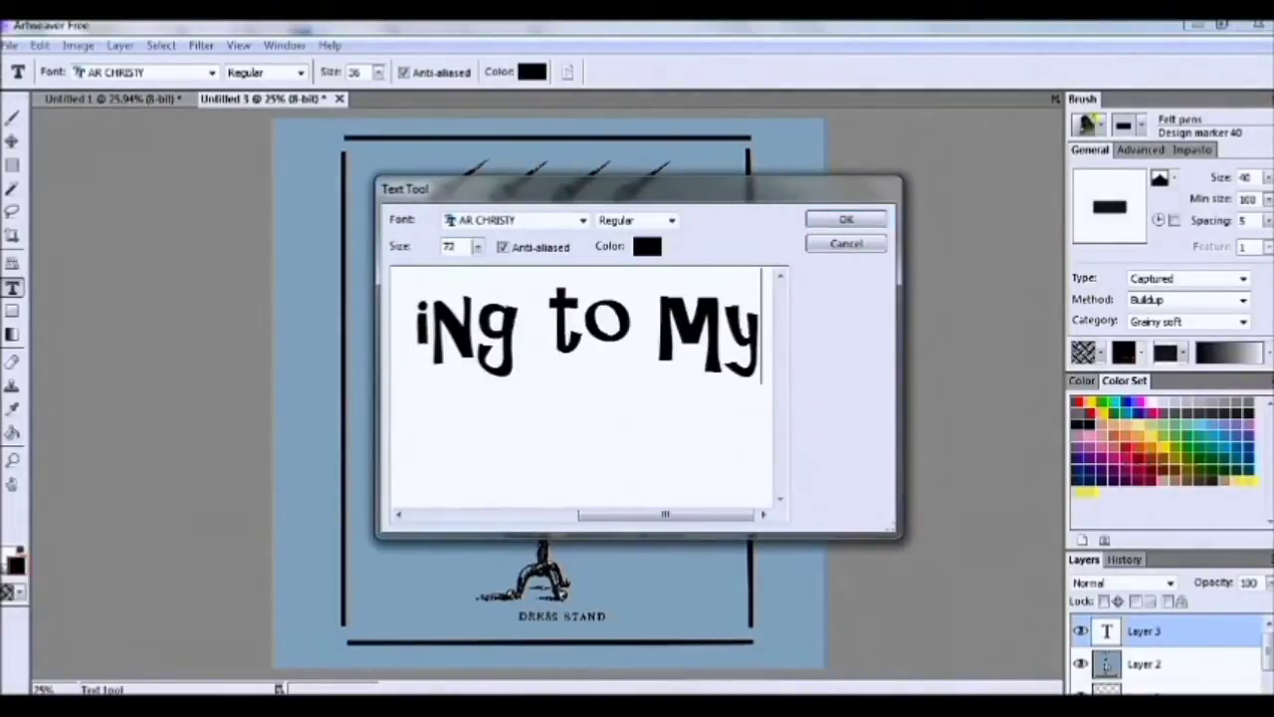
type(" Friends")
left_click(845, 219)
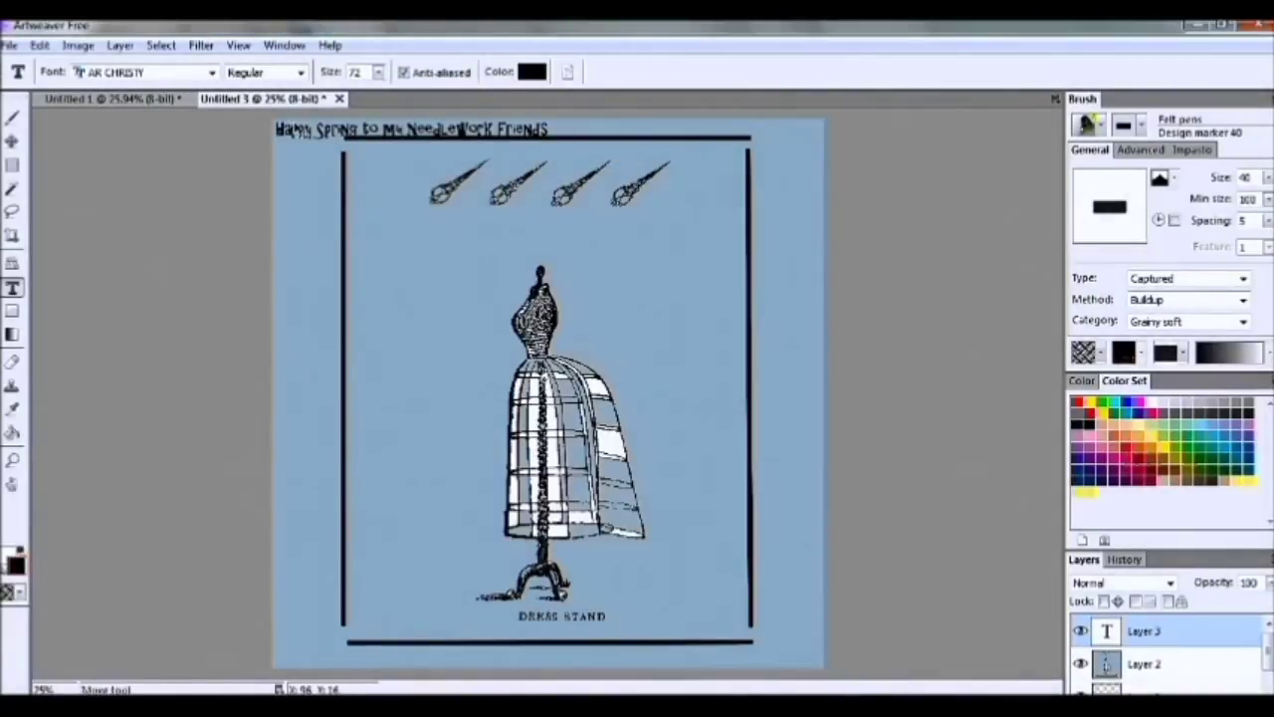
key("ctrl+z")
Add the text "Happy Spring to My Needlework Friends" in AR CHRISTY at size 36 between the scissors and the dress stand
left_click(410, 251)
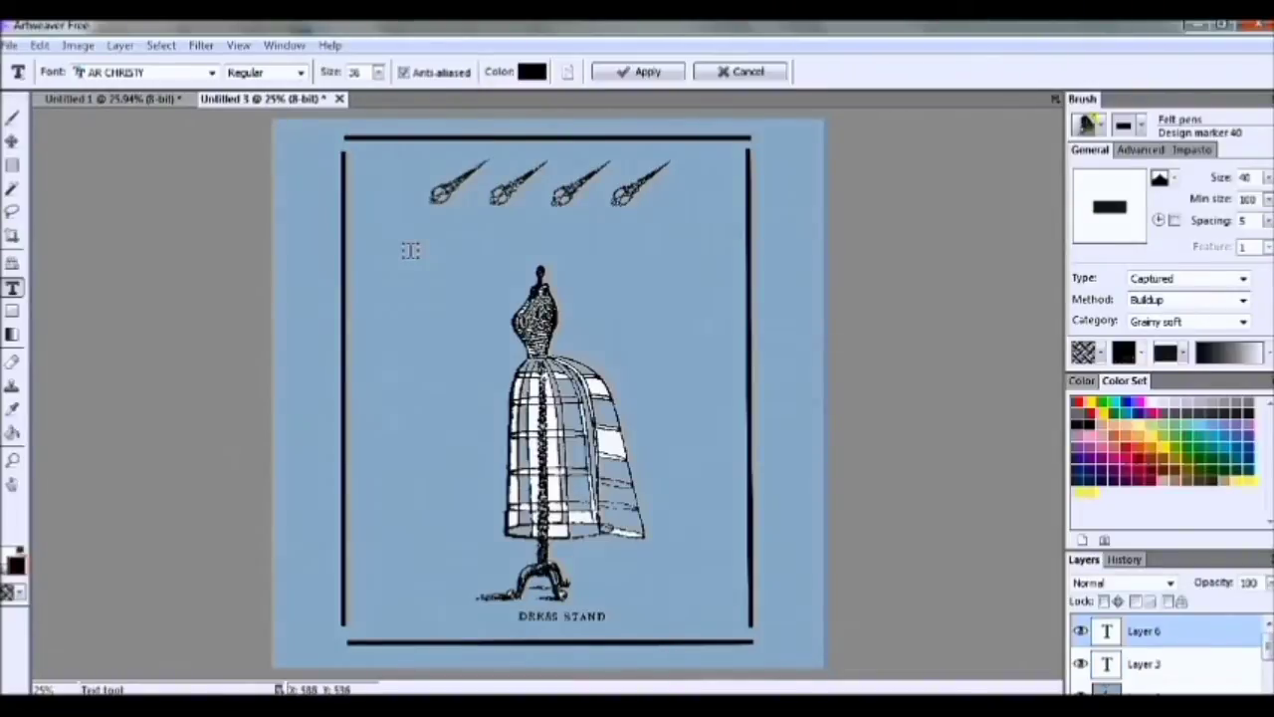
left_click(296, 236)
type("Happy Spring to My Needlework Friends")
left_click(845, 219)
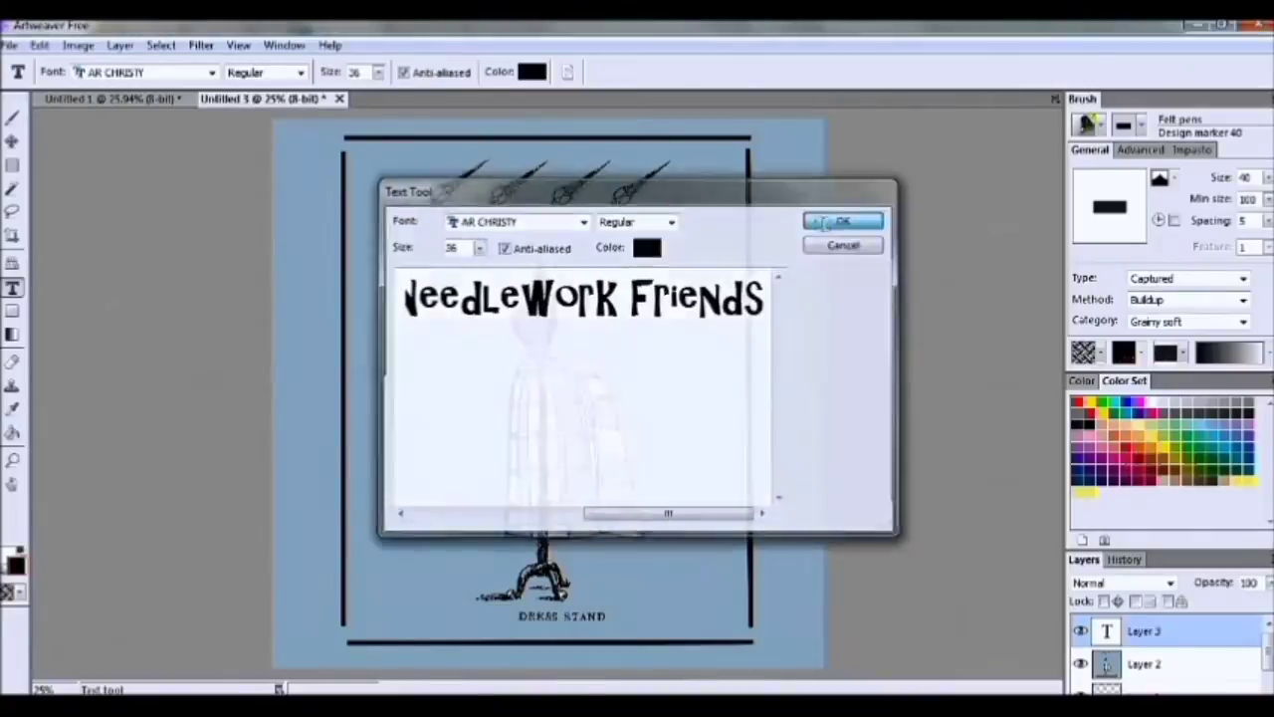
left_click(647, 72)
left_click_drag(385, 136, 574, 244)
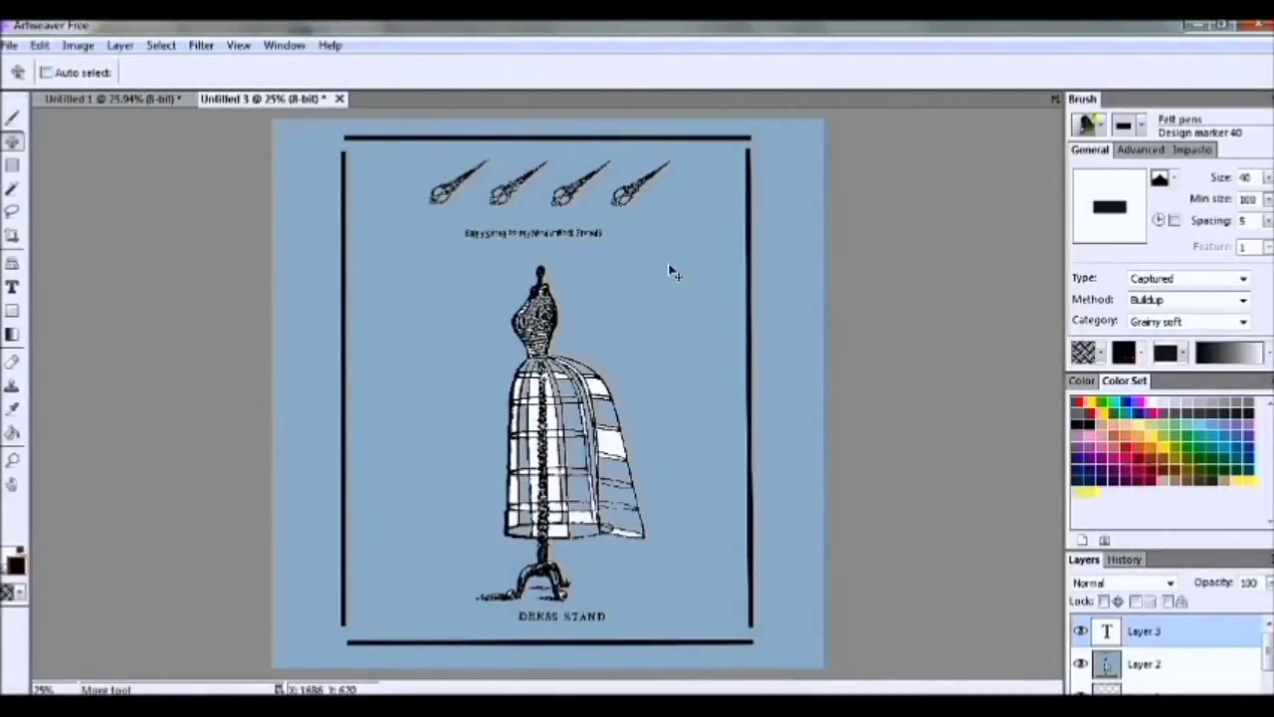
Set the greeting text's size to 72 and centre it beneath the row of scissors
key("b")
key("ctrl+plus")
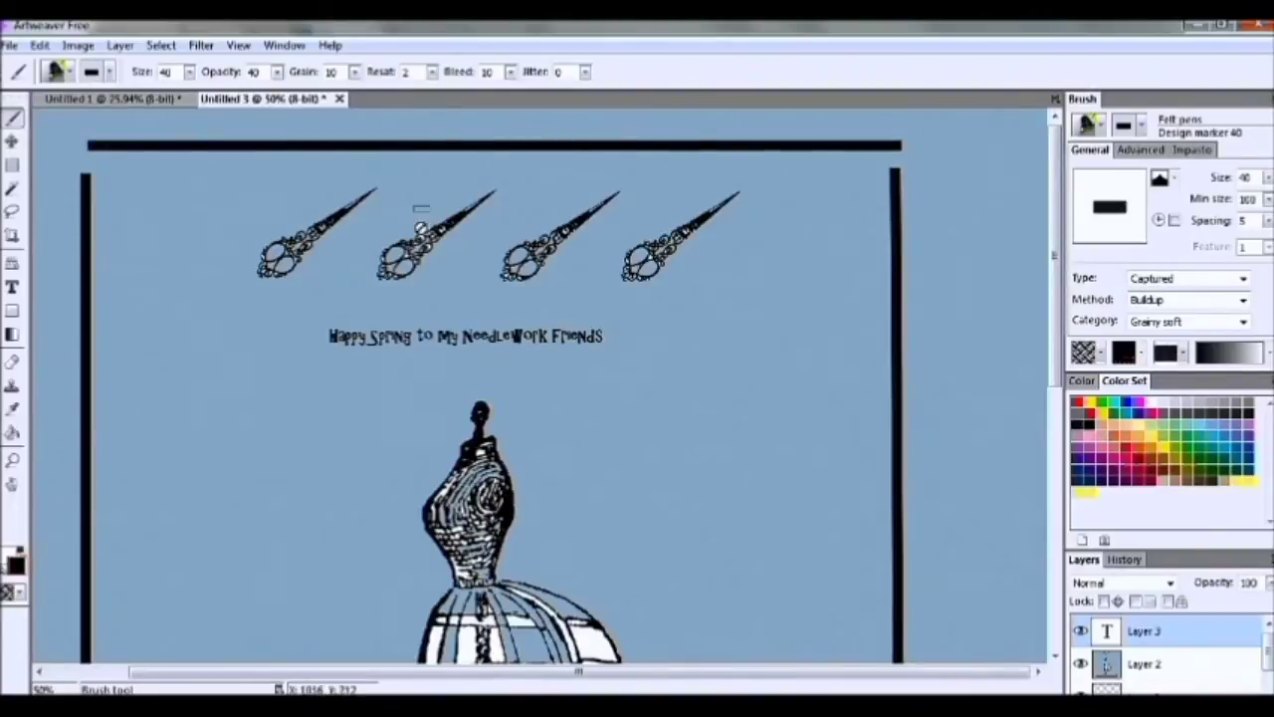
left_click(12, 288)
left_click(568, 73)
left_click(479, 247)
mouse_move(458, 268)
left_mouse_down()
mouse_move(502, 270)
mouse_move(480, 271)
left_mouse_up()
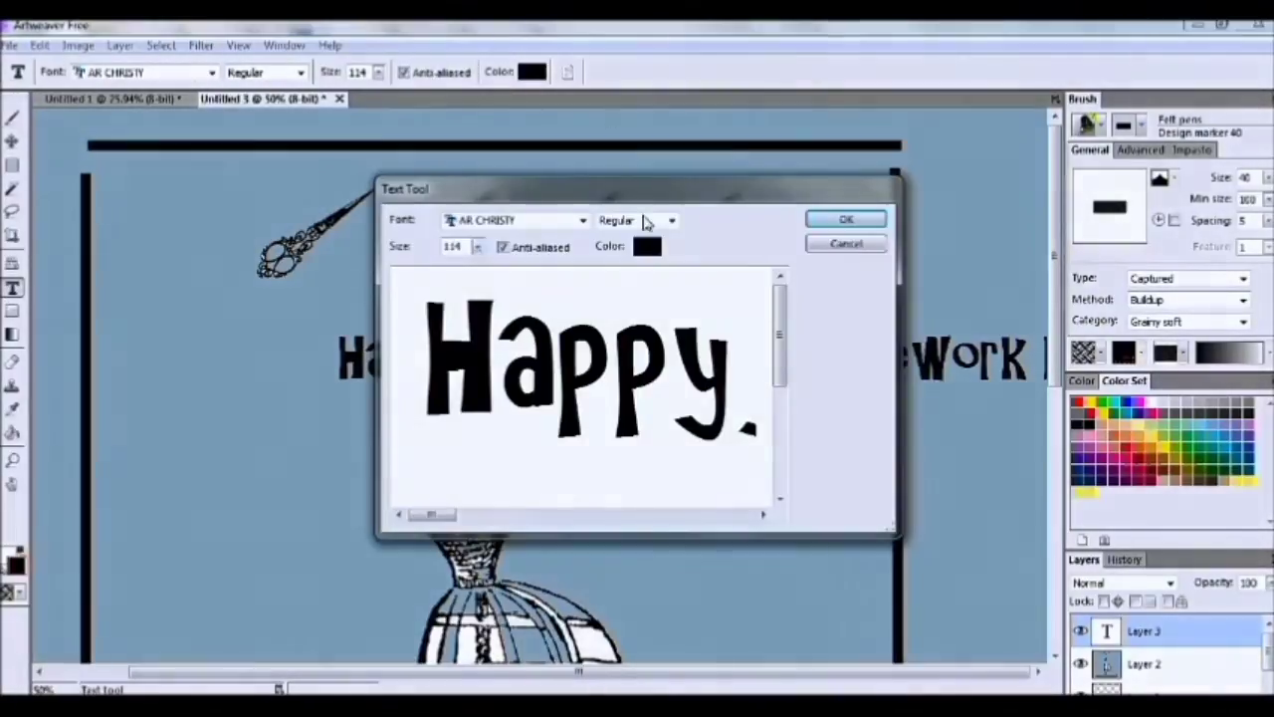
left_click_drag(478, 246, 461, 269)
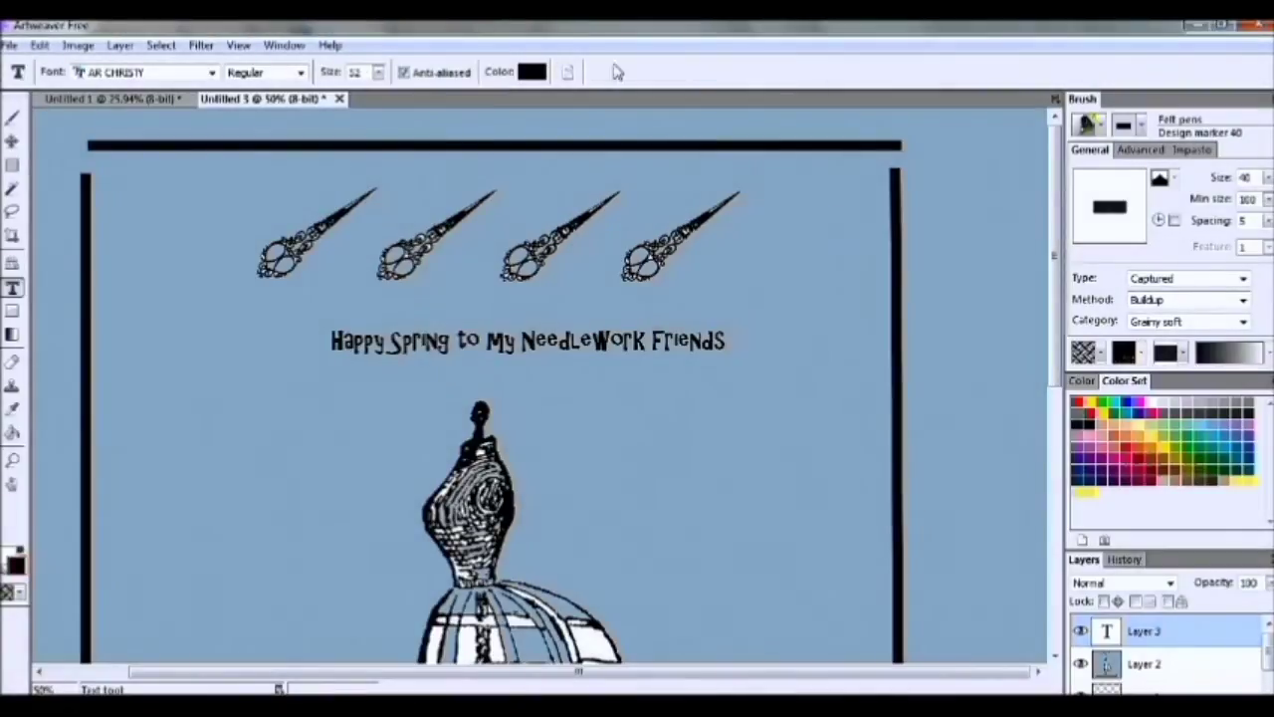
left_click_drag(461, 269, 464, 271)
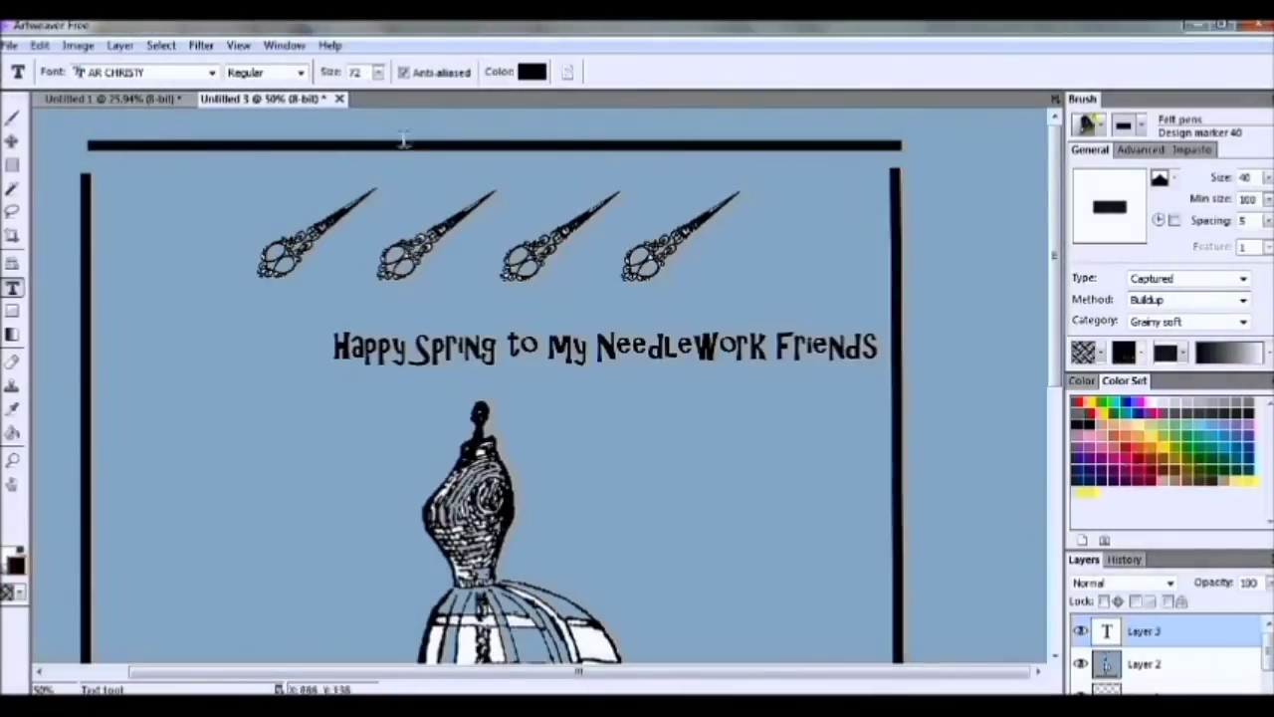
key("v")
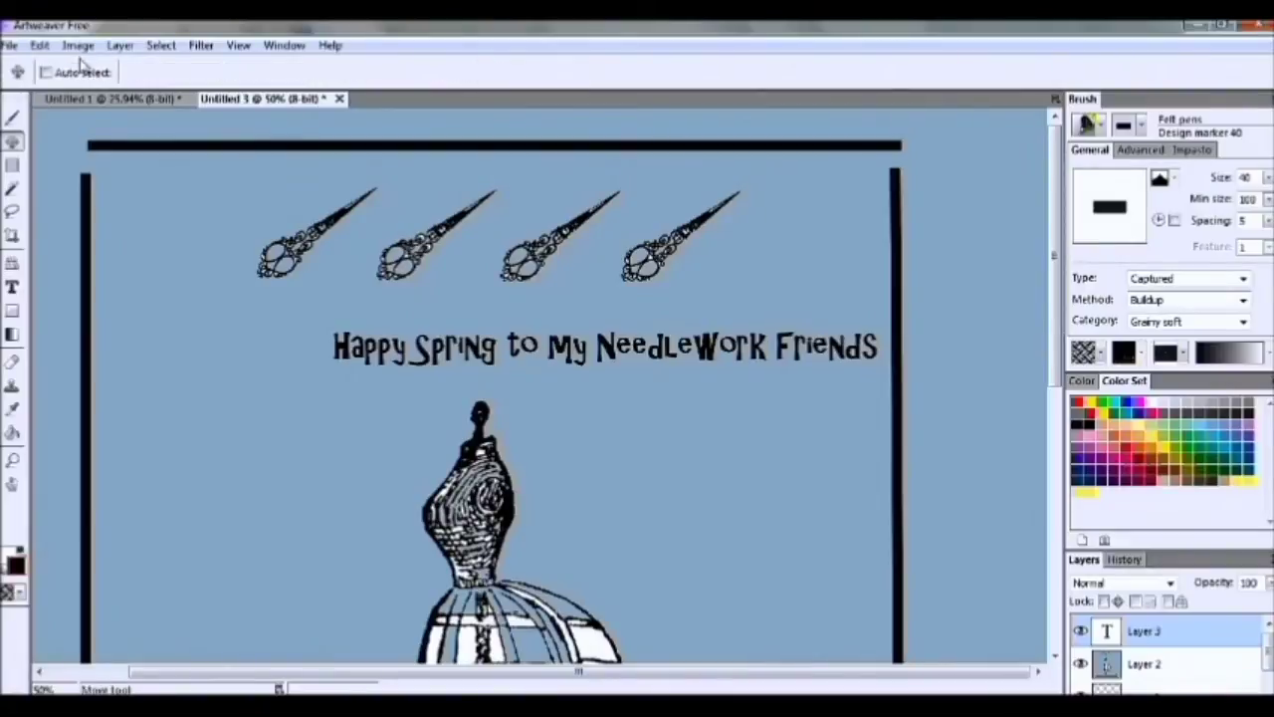
left_click_drag(379, 360, 253, 360)
Merge the text and artwork layers into a single layer
left_click(12, 117)
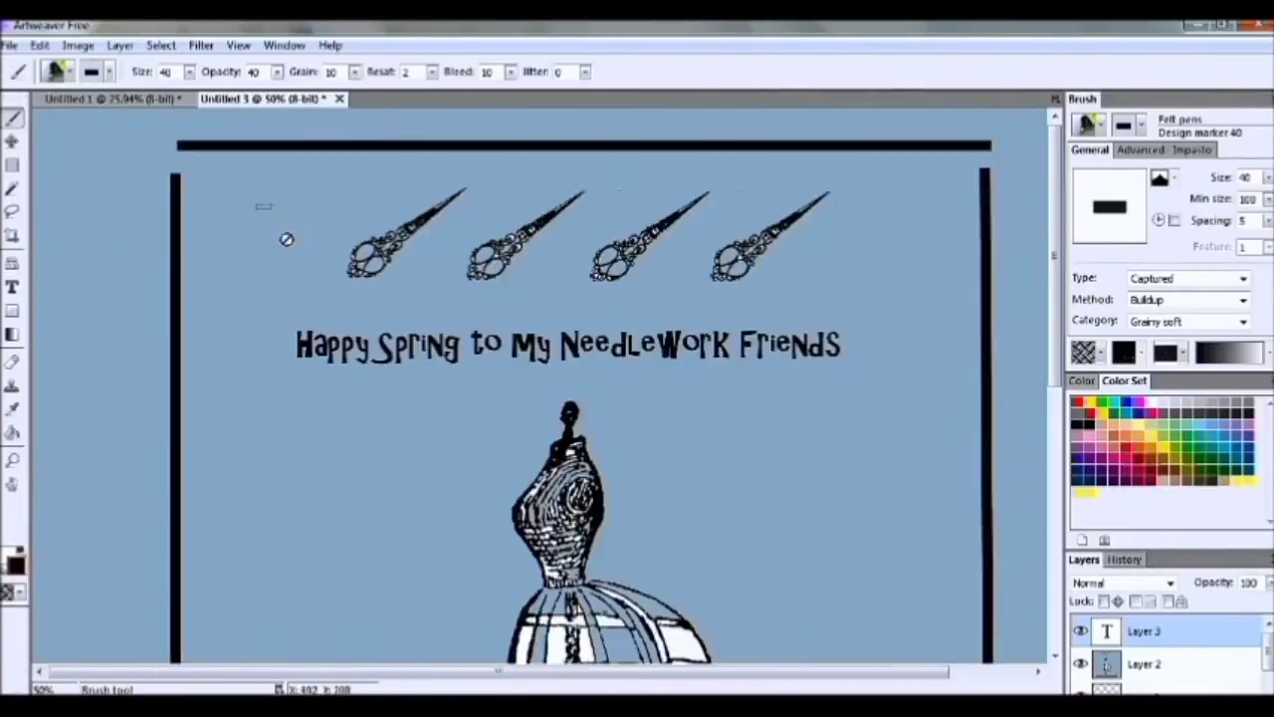
left_click(238, 45)
left_click(270, 106)
left_click(12, 433)
left_click(119, 45)
left_click(161, 442)
left_click(12, 118)
left_click(120, 44)
left_click(149, 137)
Pick a yellow (R 211, G 203, B 82) and fill the white rear panels and edge strips of the skirt with it
left_click(768, 363)
scroll(538, 397, "up", 2)
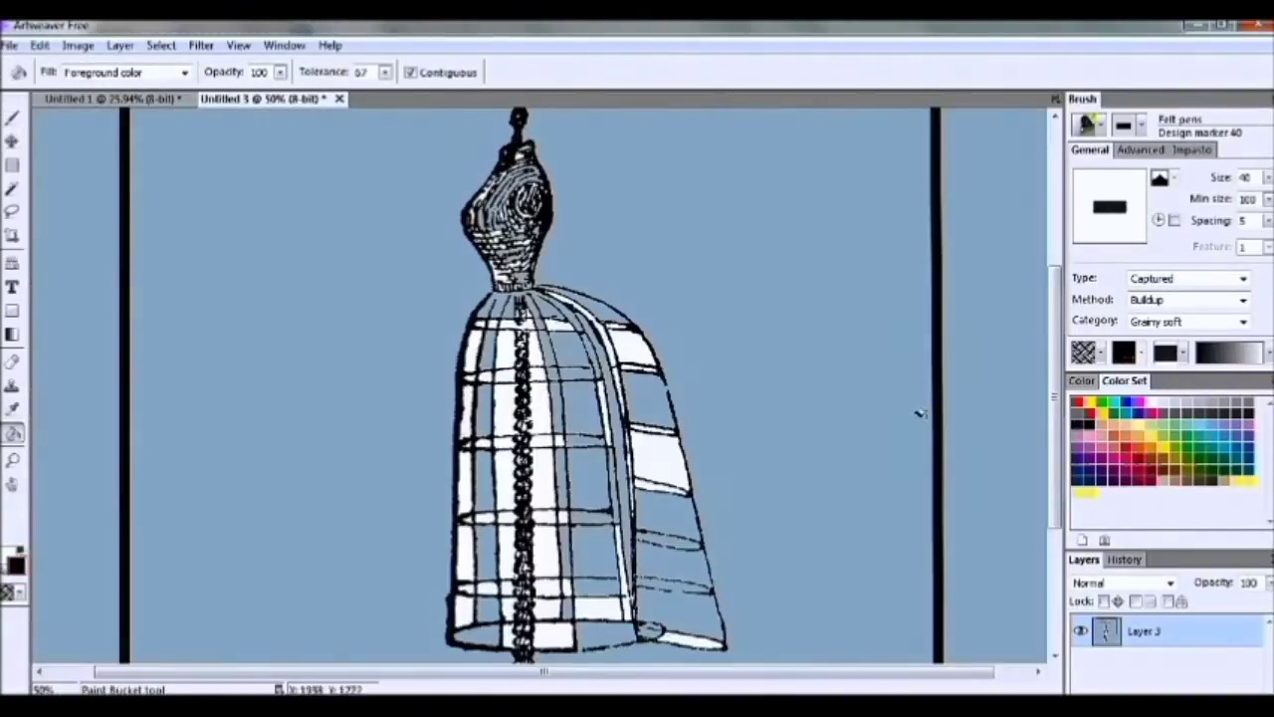
left_click(1082, 381)
left_click(1175, 425)
left_click(1151, 441)
left_click(629, 345)
left_click(1142, 451)
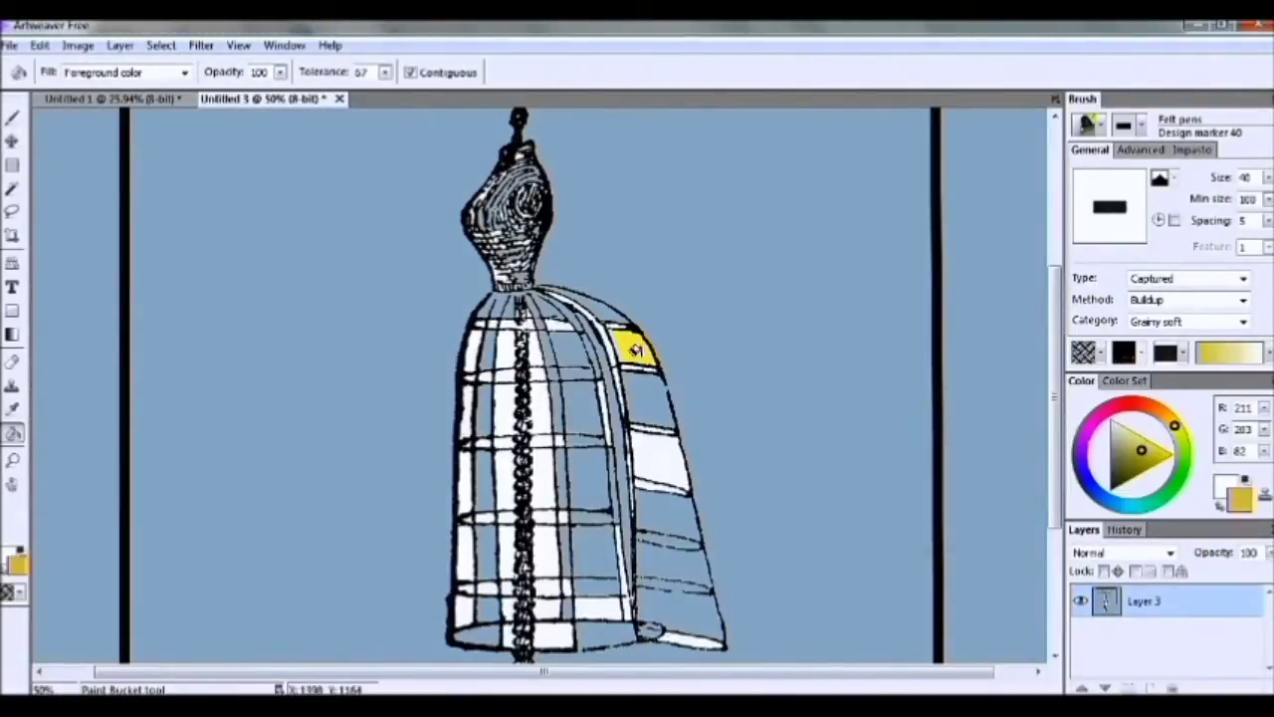
left_click(632, 350)
left_click(645, 441)
left_click(623, 354)
left_click(600, 392)
Fill the skirt's white waist bands and upper panels with yellow, down to the second hoop
left_click(553, 324)
left_click(509, 336)
key("ctrl+z")
left_click(500, 323)
left_click(477, 347)
left_click(509, 348)
left_click(537, 350)
left_click(509, 375)
left_click(470, 377)
left_click(541, 375)
Fill the white skirt panels between the second and fourth hoops with yellow
left_click(542, 400)
left_click(506, 406)
left_click(467, 426)
left_click(545, 470)
left_click(466, 483)
left_click(503, 503)
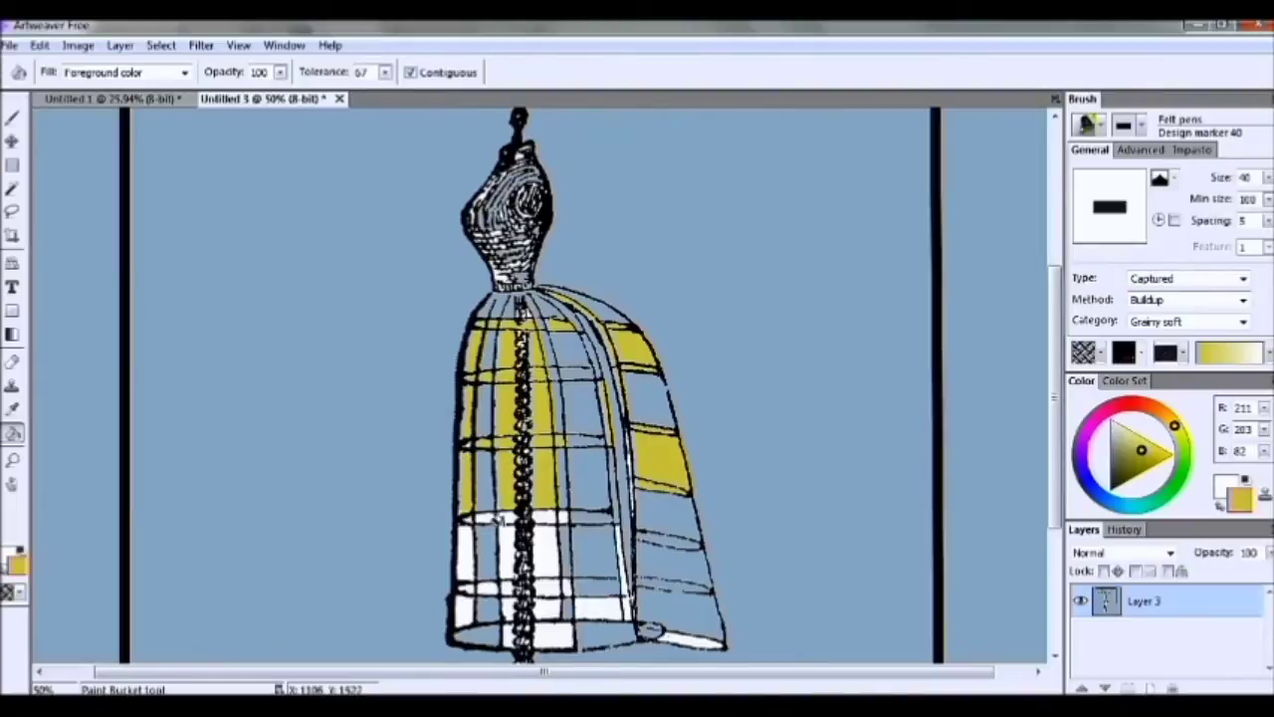
Fill the canvas background and the white panels at the skirt's lower front edge with yellow
left_click(711, 527)
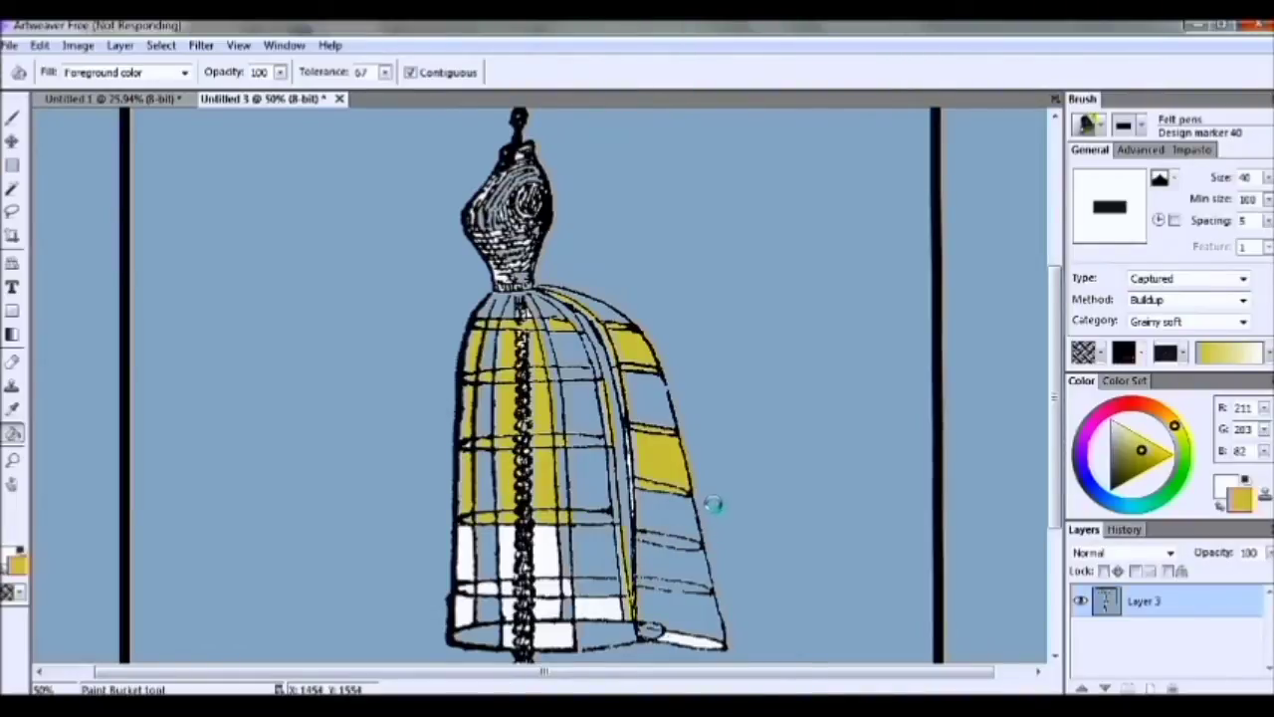
key("ctrl+minus")
left_click(510, 489)
left_click(514, 511)
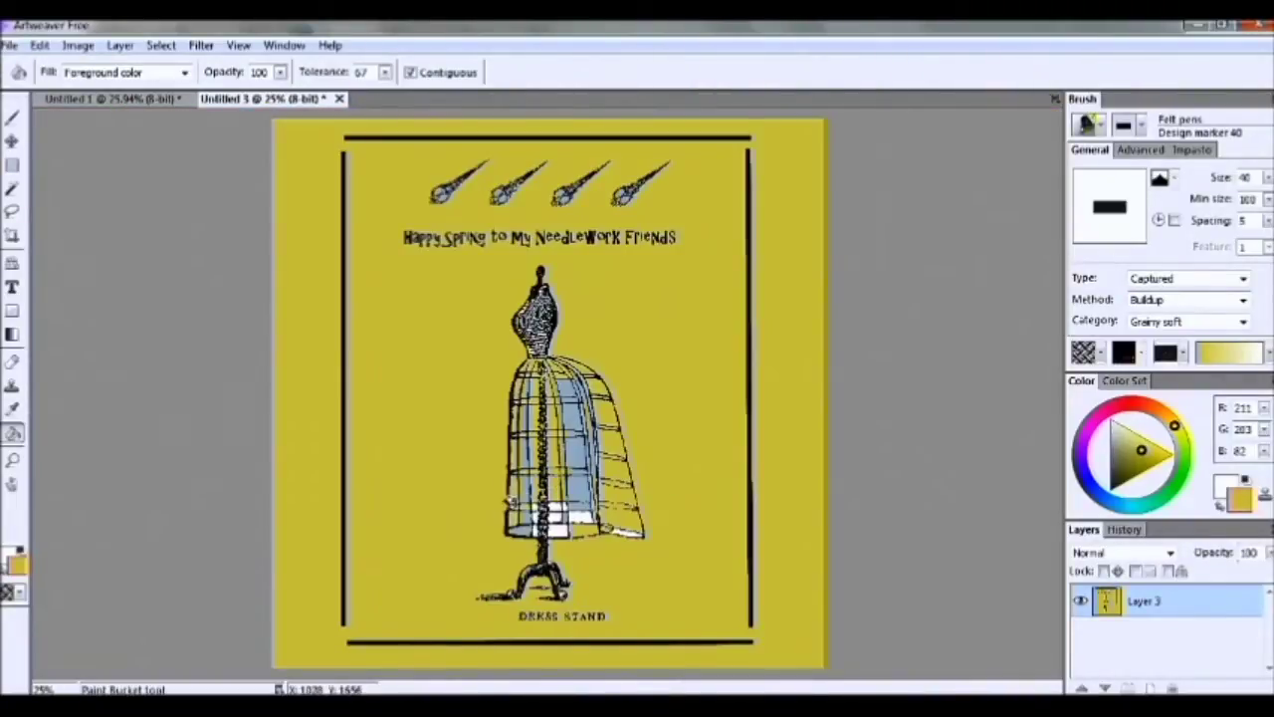
Fill the remaining white panels along the skirt's hem and its rear corner with yellow
scroll(600, 491, "up", 1)
left_click(567, 360)
left_click(512, 388)
left_click(470, 387)
left_click(471, 363)
left_click(652, 393)
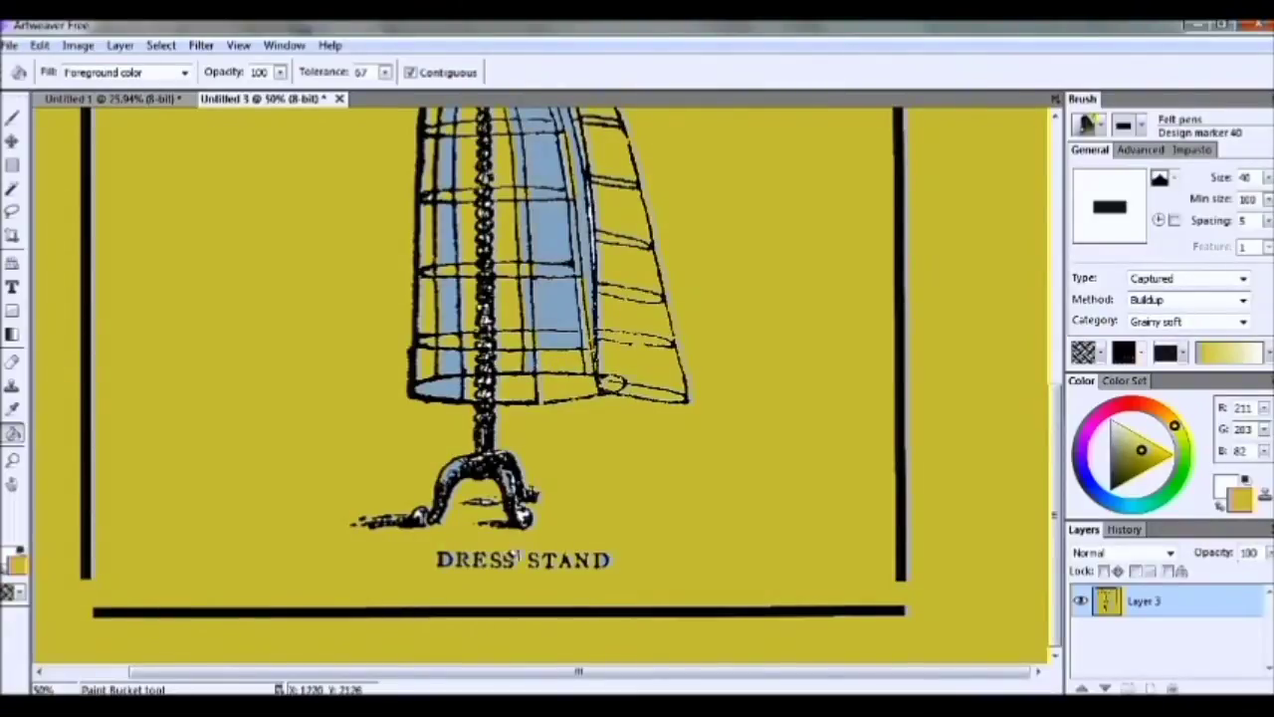
Fill the blue finger loops and ornamental openings of the third pair of scissors with yellow
scroll(525, 526, "up", 1)
scroll(736, 473, "down", 3)
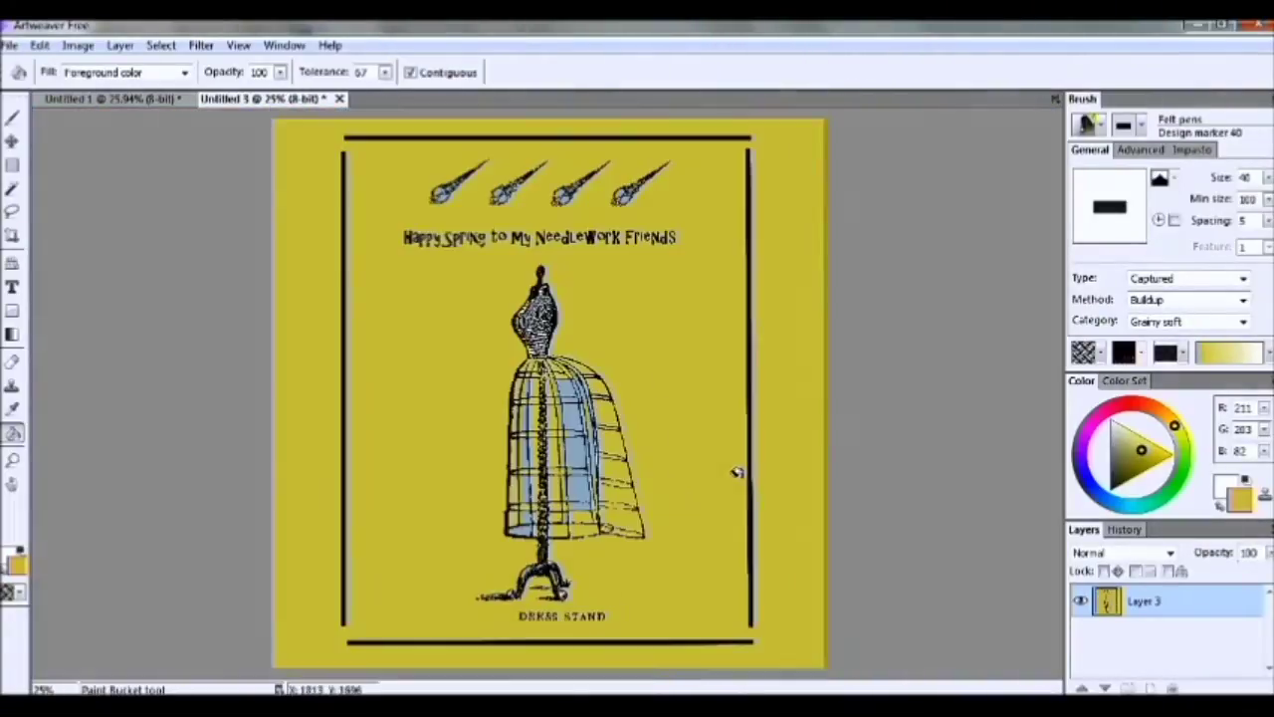
scroll(517, 199, "up", 4)
left_click_drag(561, 667, 551, 667)
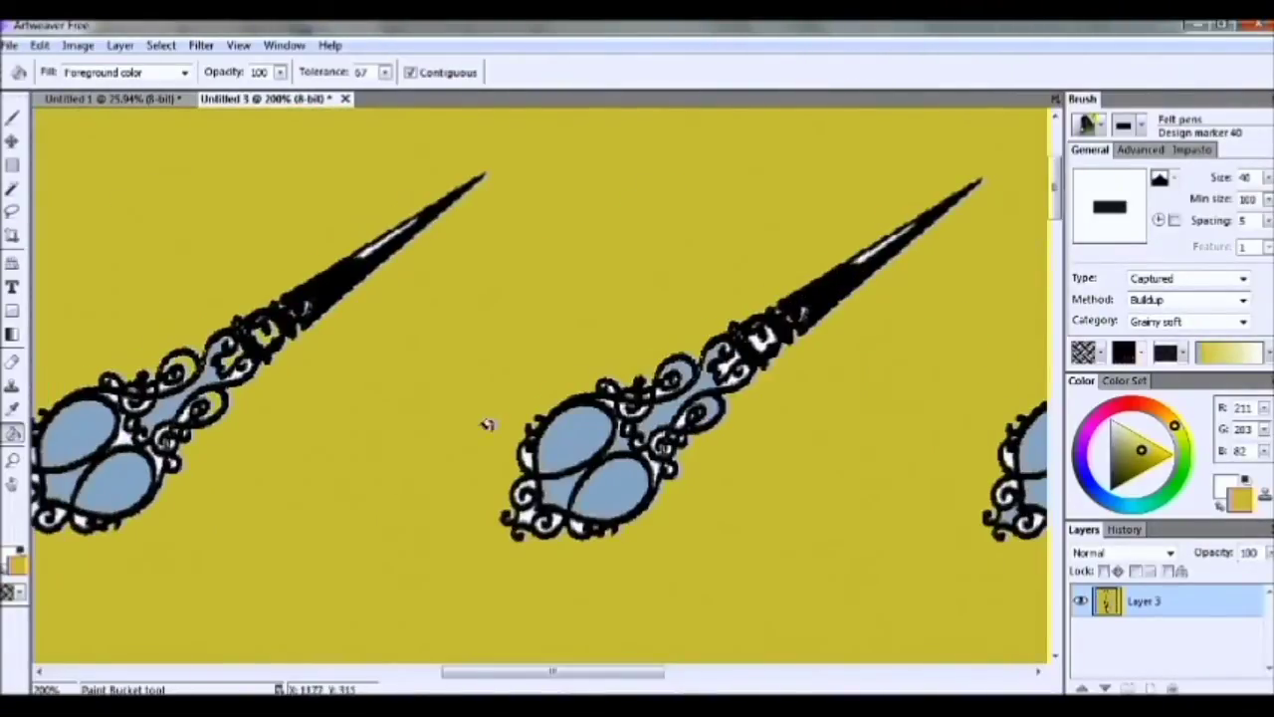
left_click(573, 436)
left_click(609, 490)
left_click(763, 341)
left_click(680, 374)
left_click(709, 409)
Fill the blue finger loops and ornamental openings of the second and first scissors with yellow
left_click(85, 434)
left_click(62, 487)
left_click(116, 492)
left_click(175, 406)
left_click_drag(596, 673, 450, 673)
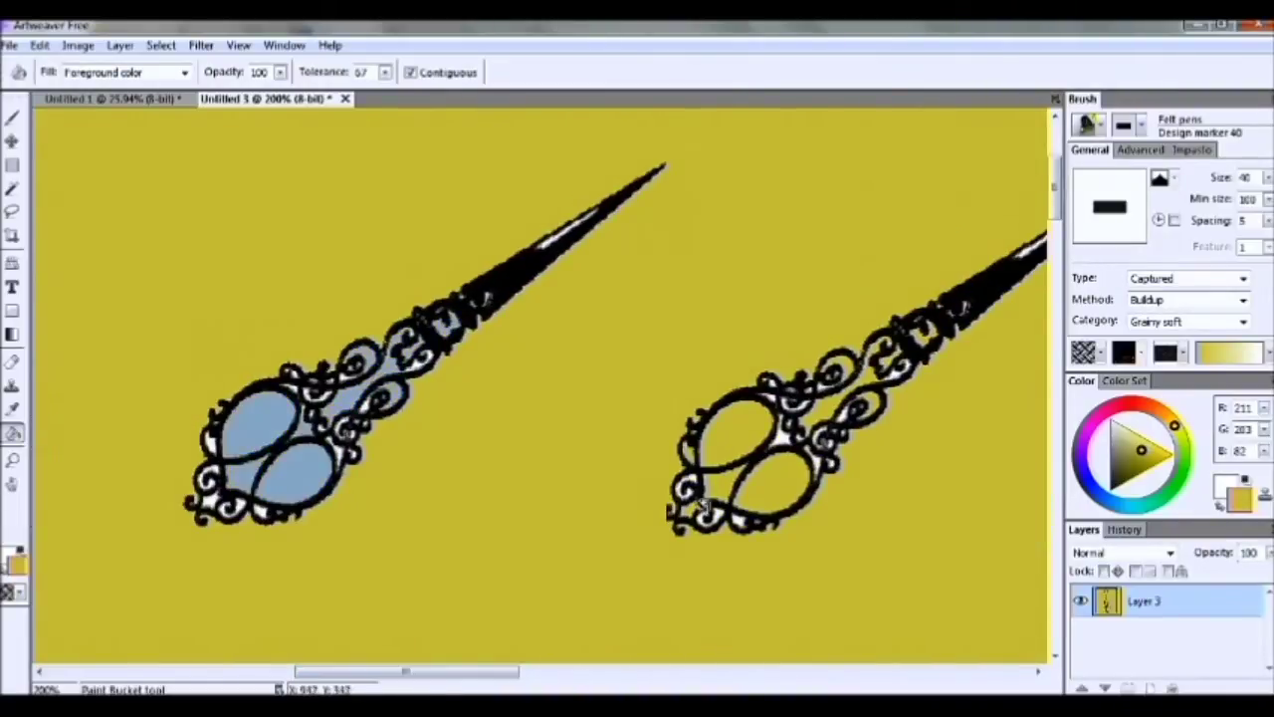
left_click(257, 420)
left_click(294, 475)
left_click(363, 391)
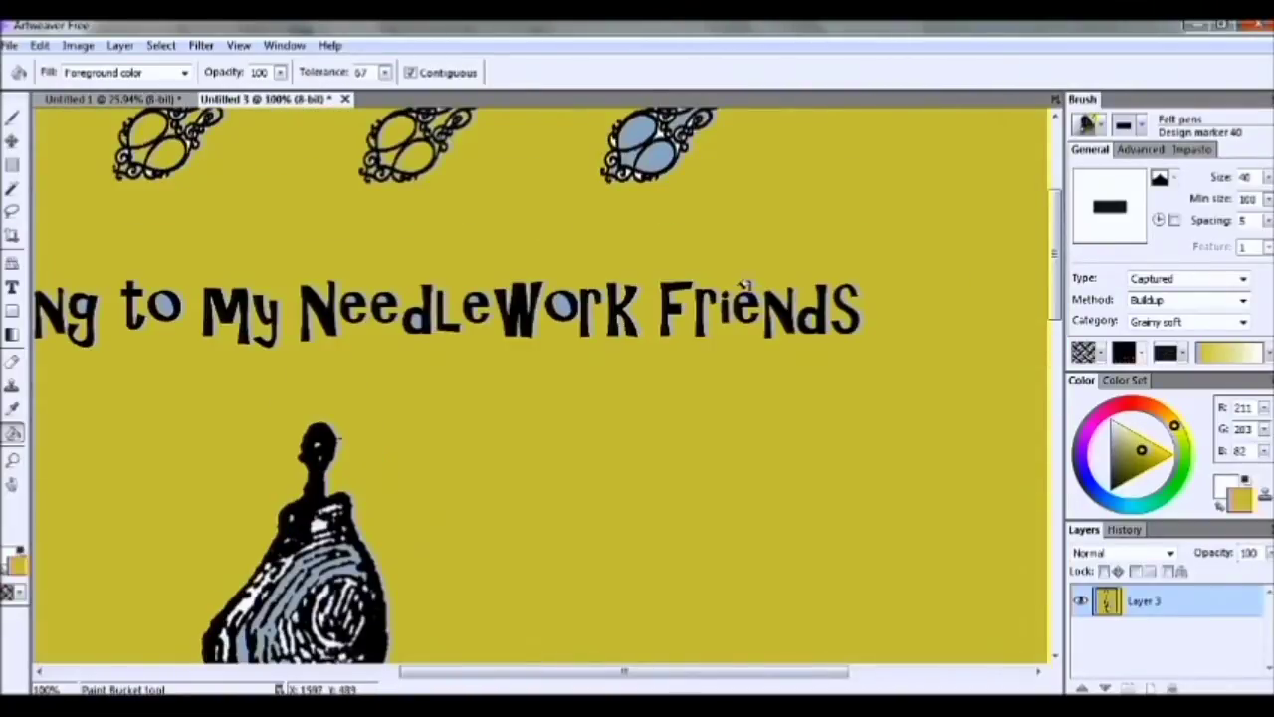
Fill the enclosed letter openings in "to" and "Spring" of the greeting text with yellow
left_click(158, 305)
left_click_drag(653, 674, 466, 677)
left_click(498, 306)
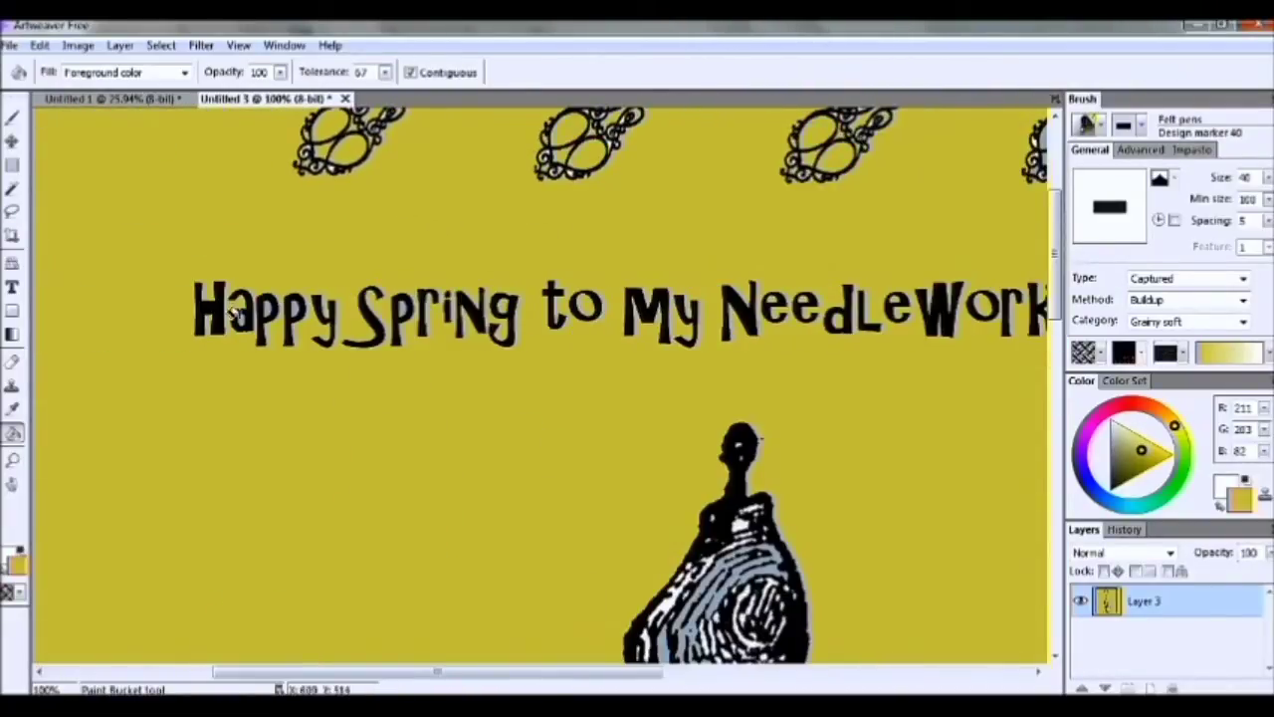
scroll(705, 390, "down", 3)
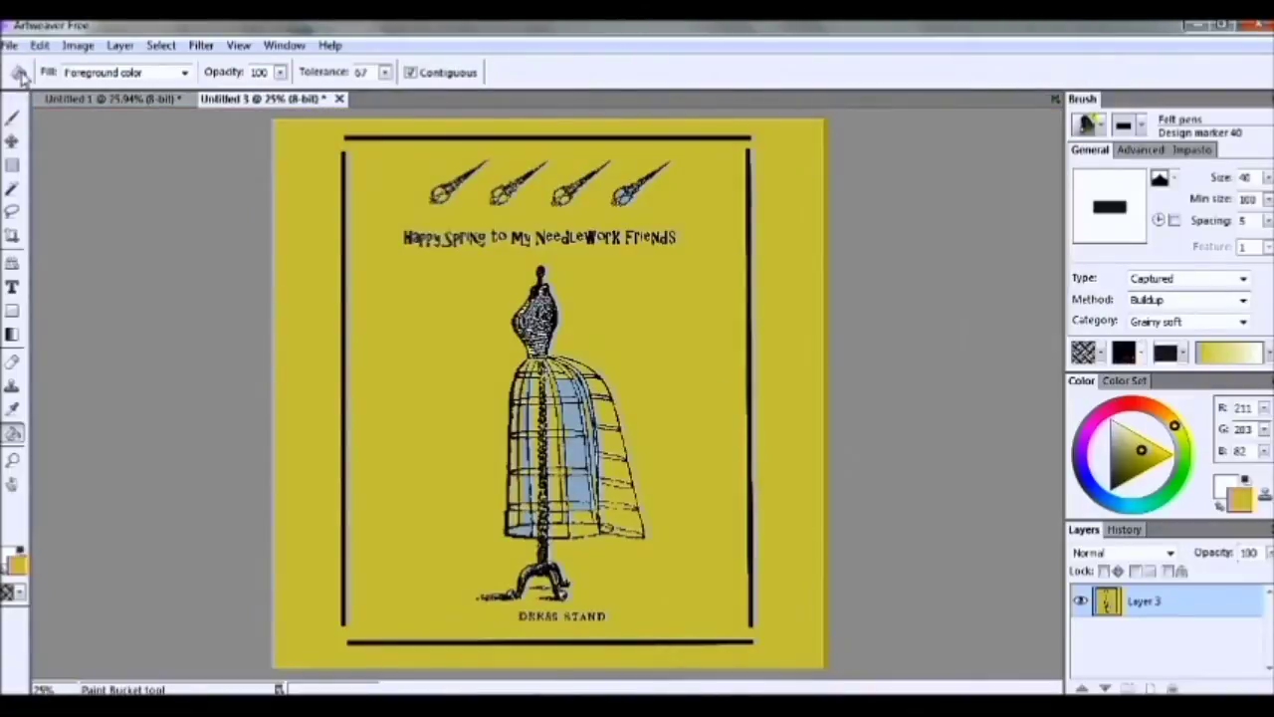
Switch to the Brush tool and choose the Sponges brush category
left_click(12, 117)
left_click(54, 72)
left_click(120, 219)
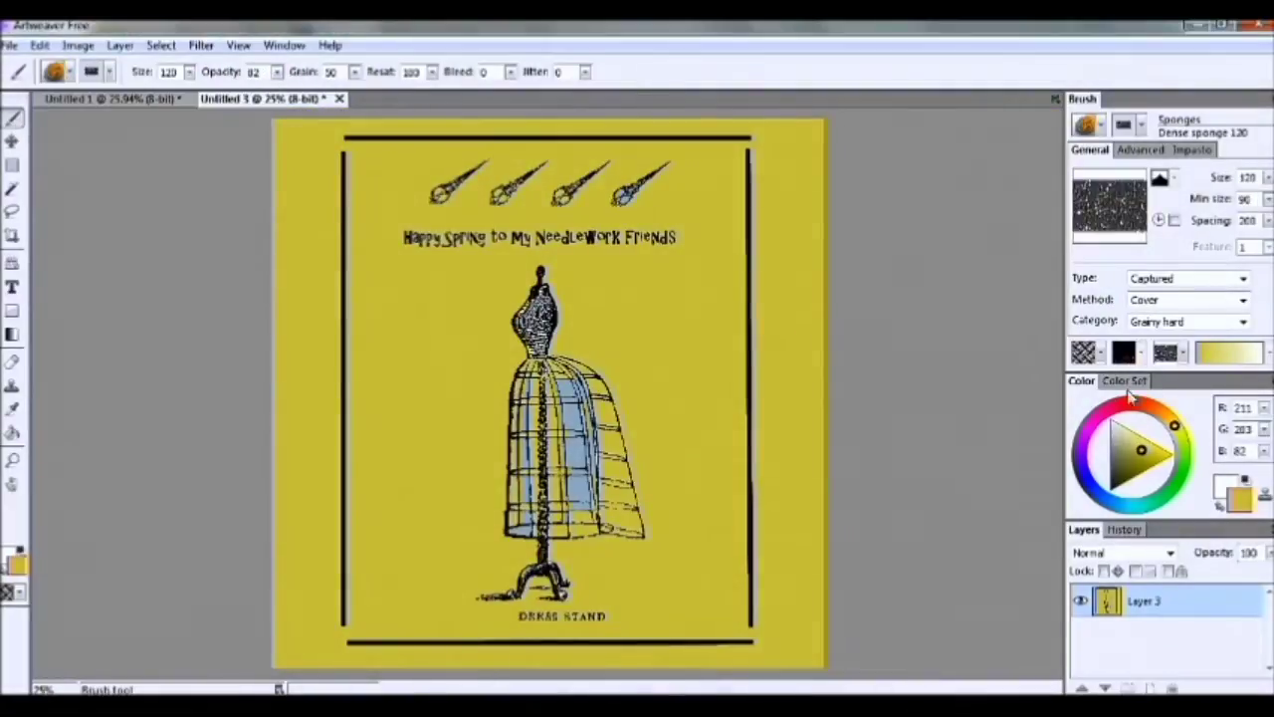
Try covering the canvas border outside the black frame with dark sponge texture, using two different sponge variants
left_click(1141, 124)
left_click(1125, 266)
mouse_move(807, 142)
left_mouse_down()
mouse_move(783, 496)
mouse_move(791, 647)
left_mouse_up()
mouse_move(298, 129)
left_mouse_down()
mouse_move(311, 647)
mouse_move(806, 637)
left_mouse_up()
mouse_move(319, 127)
left_mouse_down()
mouse_move(442, 120)
mouse_move(811, 140)
mouse_move(792, 279)
left_mouse_up()
left_click(1141, 125)
left_click(1138, 213)
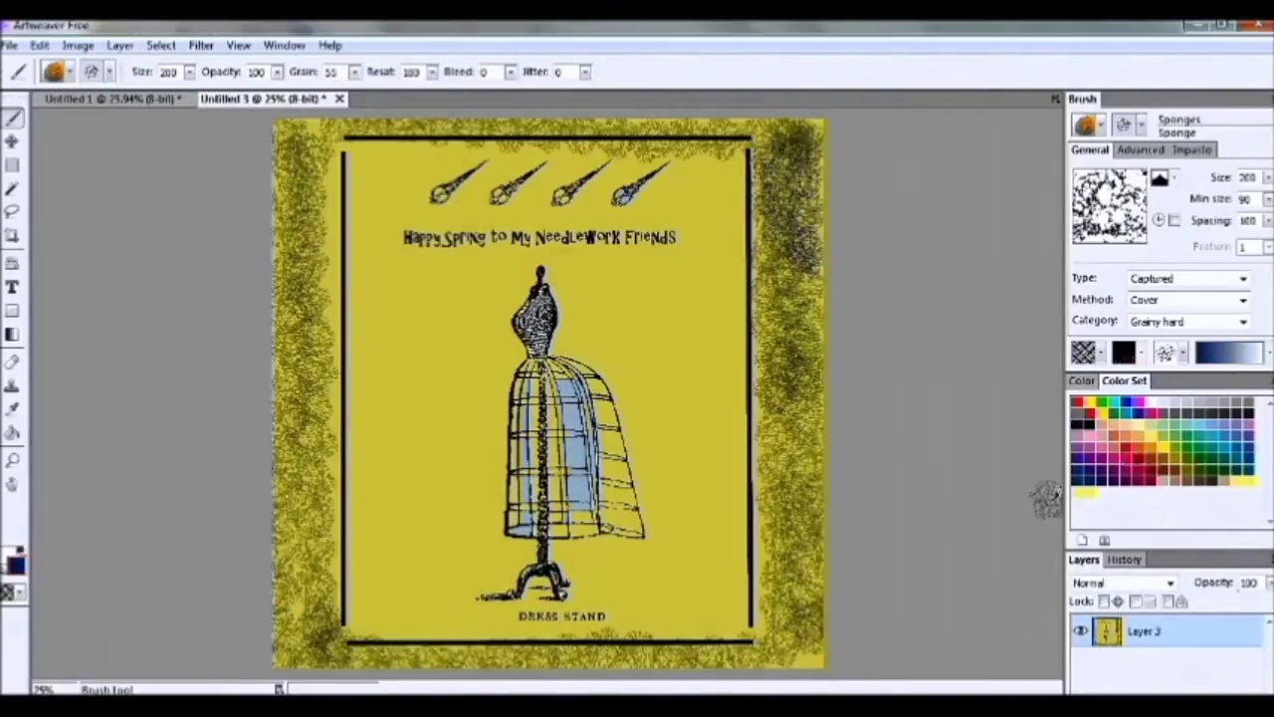
mouse_move(794, 633)
left_mouse_down()
mouse_move(784, 362)
mouse_move(771, 535)
mouse_move(799, 160)
left_mouse_up()
Set the brush color to dark red, undo the trial stroke and increase the sponge size
left_click(1113, 458)
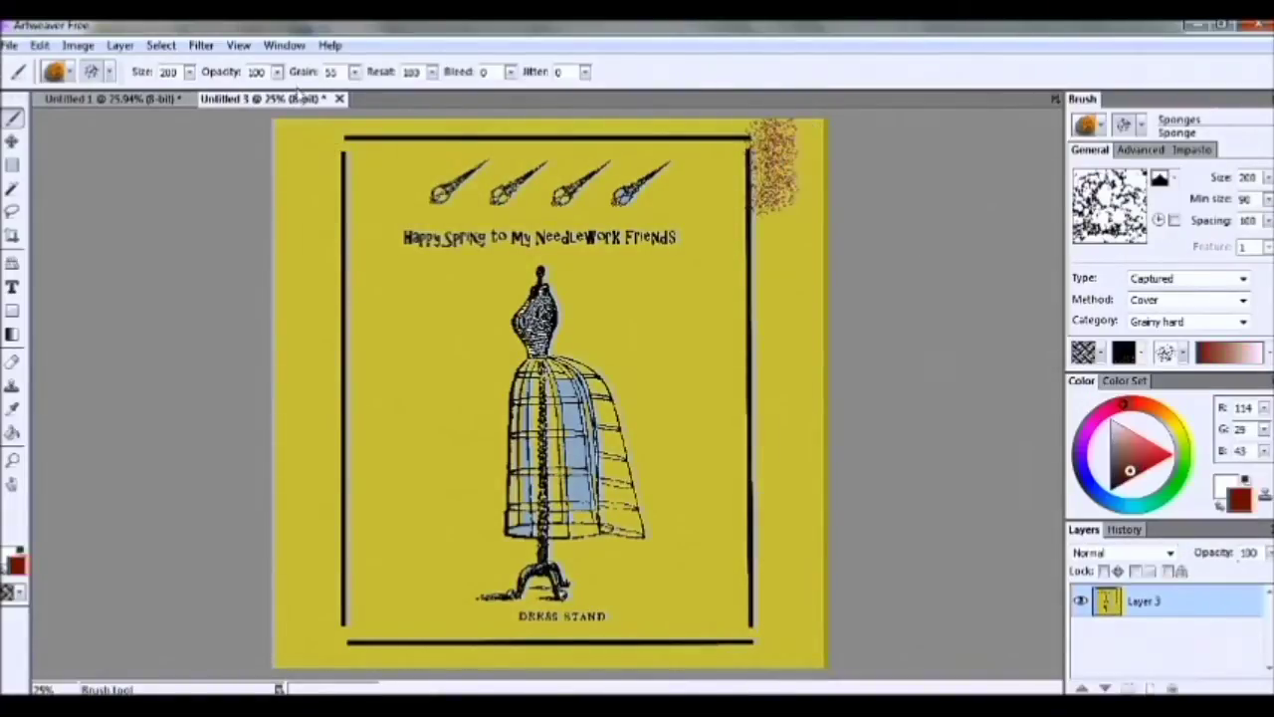
left_click(189, 73)
key("ctrl+z")
left_click(190, 73)
left_click_drag(213, 95, 221, 94)
Try dark red strokes along the canvas's right border with the enlarged sponge and Square sponge 200, undoing both
left_click_drag(767, 127, 793, 647)
key("ctrl+z")
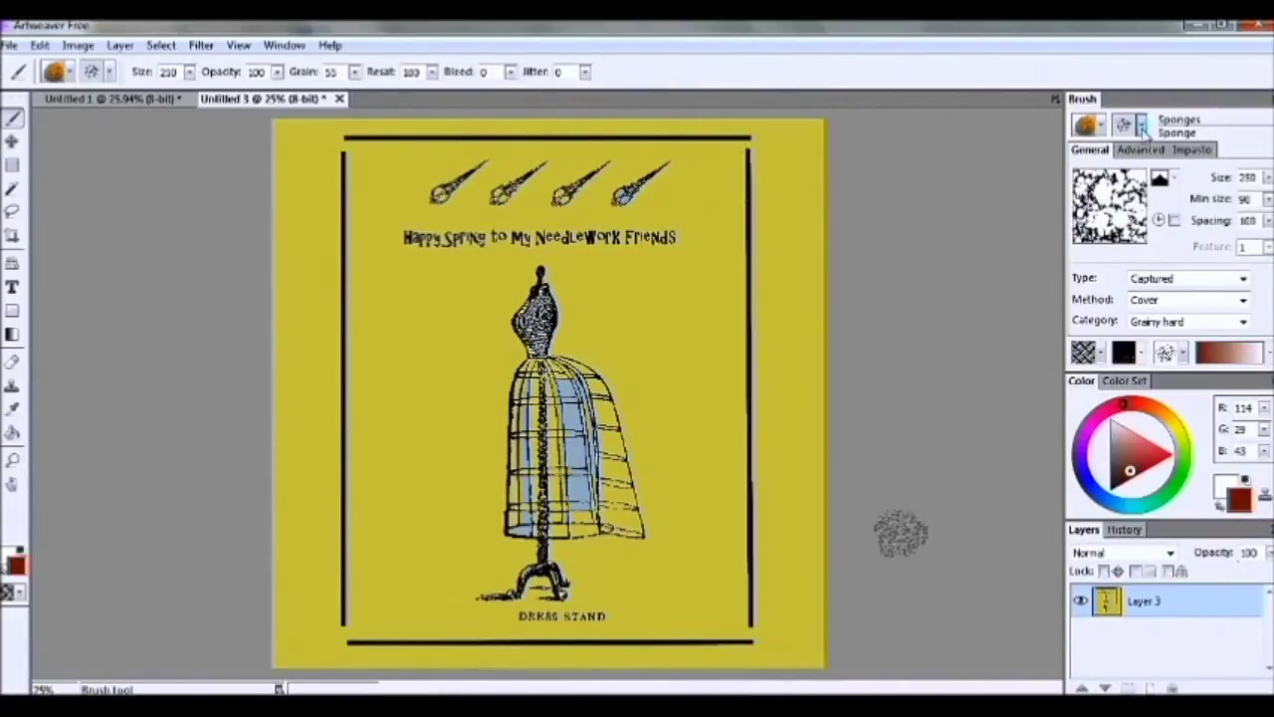
left_click(1142, 131)
left_click(1191, 183)
left_click(1141, 130)
left_click(1144, 245)
left_click_drag(801, 135, 806, 173)
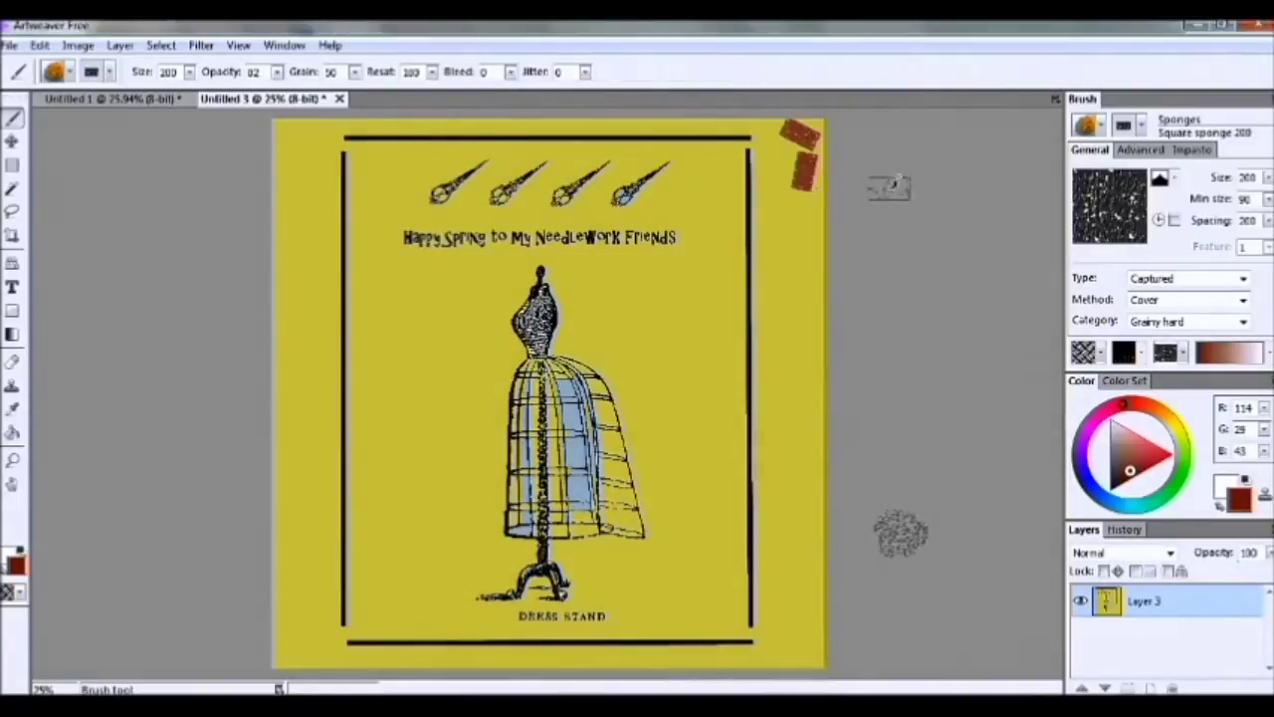
key("ctrl+z")
Use the Sponge variant with grain 36 to cover the canvas border outside the black frame in dark red texture
left_click(1141, 130)
left_click(1114, 216)
left_click(355, 73)
mouse_move(786, 124)
left_mouse_down()
mouse_move(773, 364)
mouse_move(791, 657)
left_mouse_up()
mouse_move(303, 130)
left_mouse_down()
mouse_move(313, 528)
mouse_move(388, 657)
mouse_move(801, 652)
left_mouse_up()
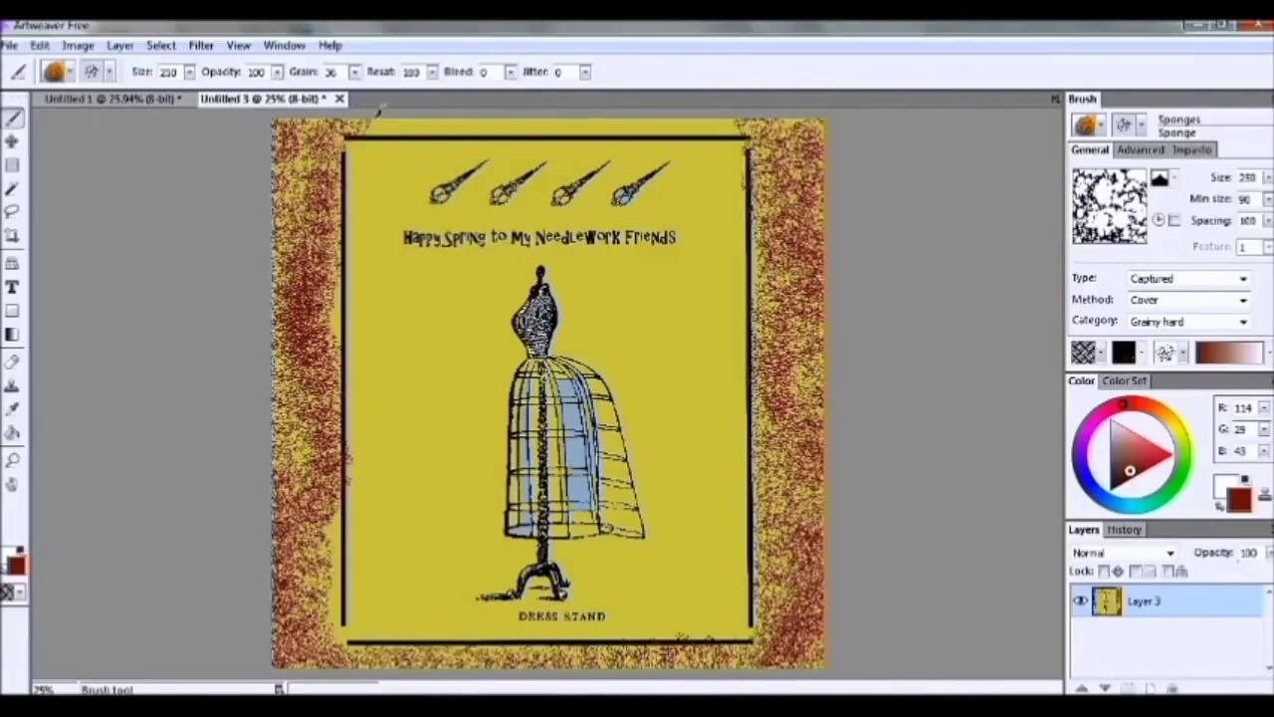
left_click_drag(381, 111, 796, 127)
Change the brush to Design marker 40 from the Felt pens category
left_click(62, 71)
left_click_drag(248, 221, 248, 189)
left_click(96, 131)
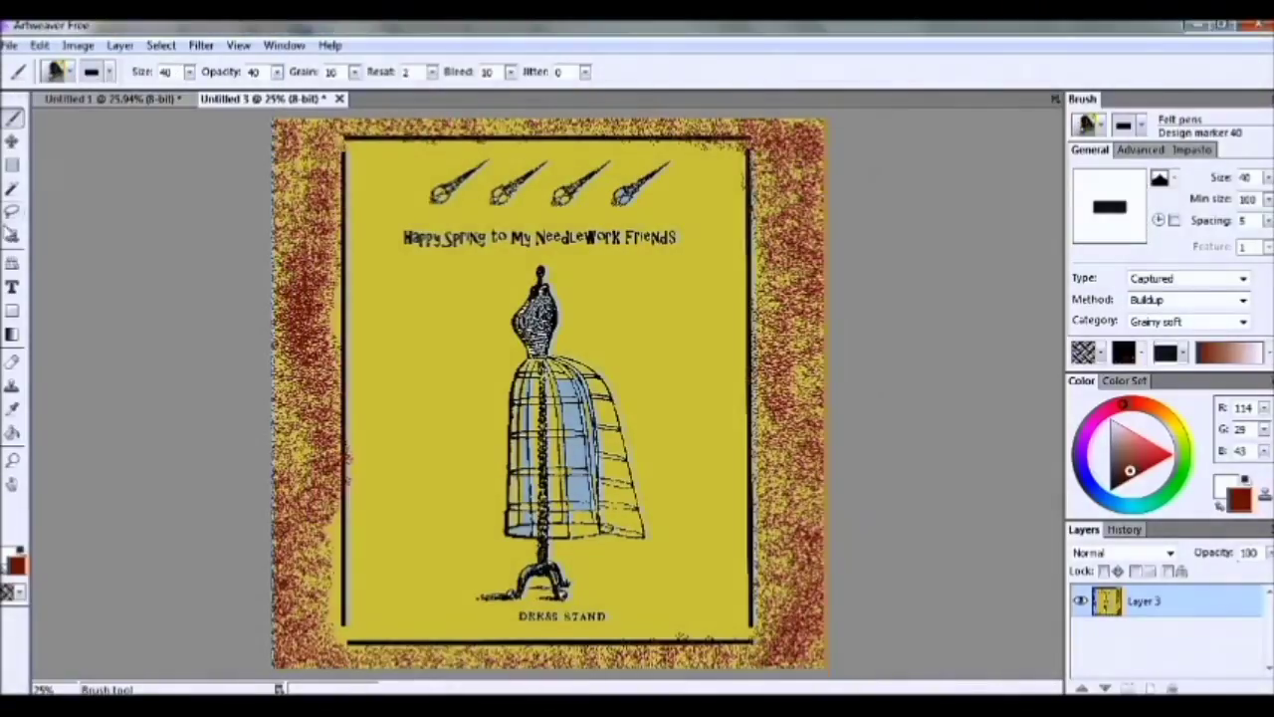
left_click(12, 187)
left_click(584, 164)
key("ctrl+d")
Sample the yellow background and fill the blue finger loops of the fourth pair of scissors with it
left_click(12, 409)
left_click(648, 251)
scroll(652, 249, "up", 3)
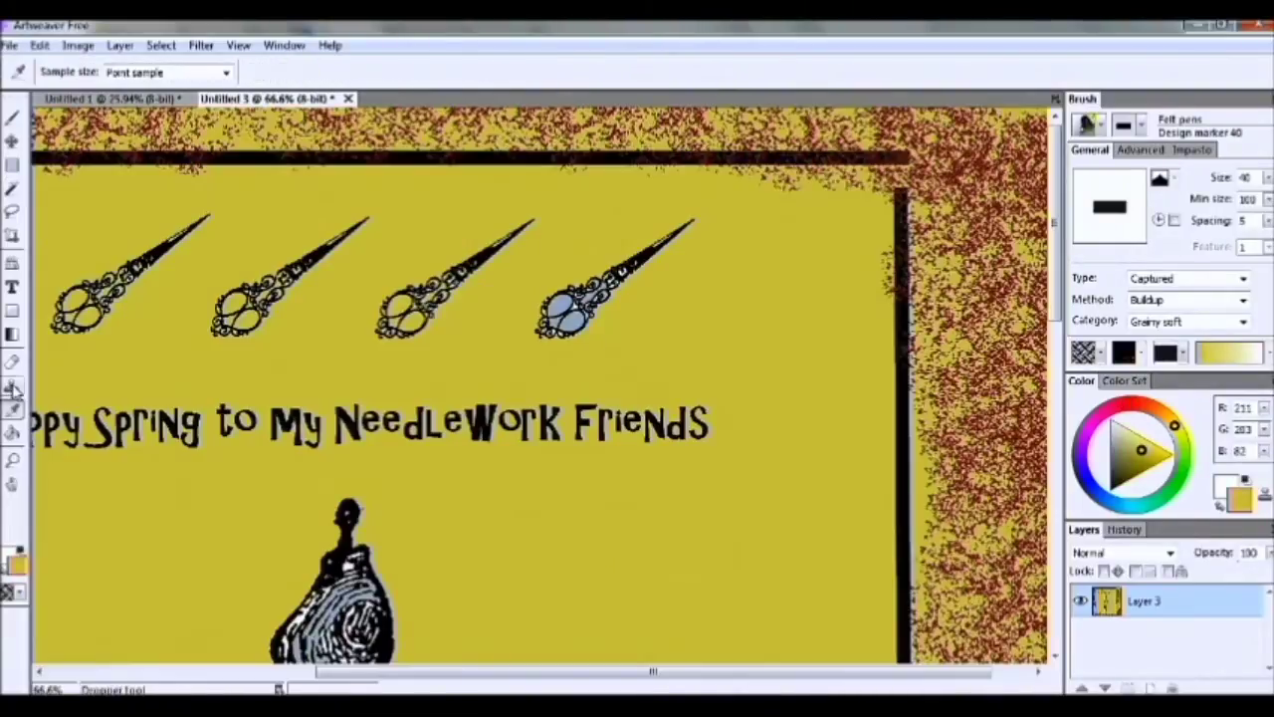
left_click(12, 433)
left_click(560, 308)
scroll(559, 308, "up", 4)
left_click_drag(744, 675, 697, 675)
left_click_drag(1054, 154, 1054, 193)
left_click_drag(722, 676, 675, 677)
left_click(431, 569)
left_click(488, 525)
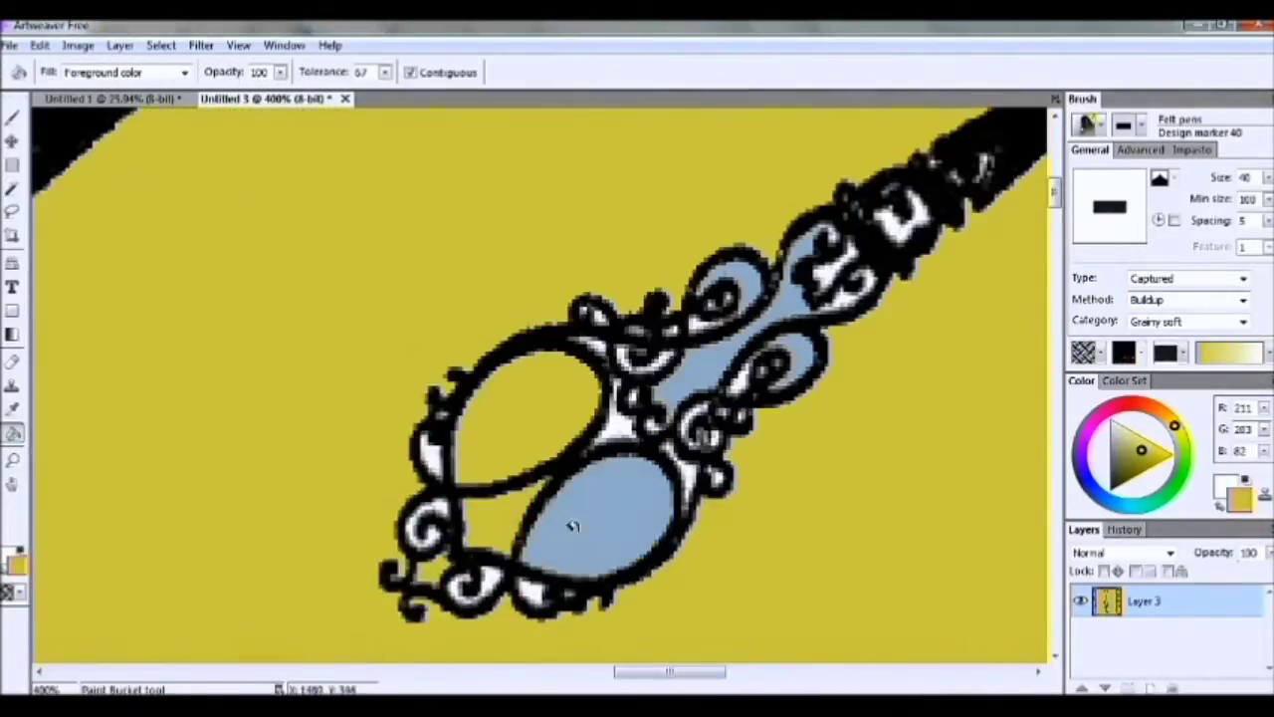
left_click(573, 528)
scroll(573, 527, "down", 4)
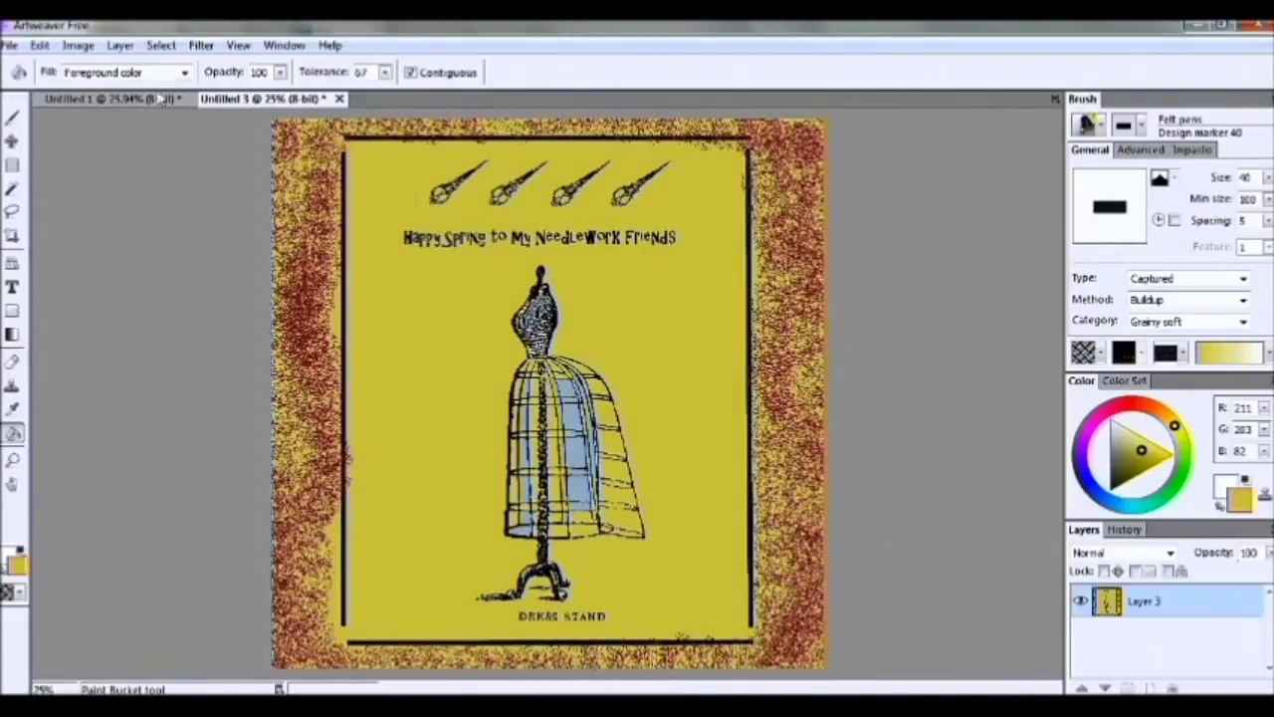
Try the Lined Paper filter with squares, 168 horizontal and vertical spacing and a dark navy grid color, then undo it
left_click(119, 45)
left_click(201, 44)
left_click(204, 44)
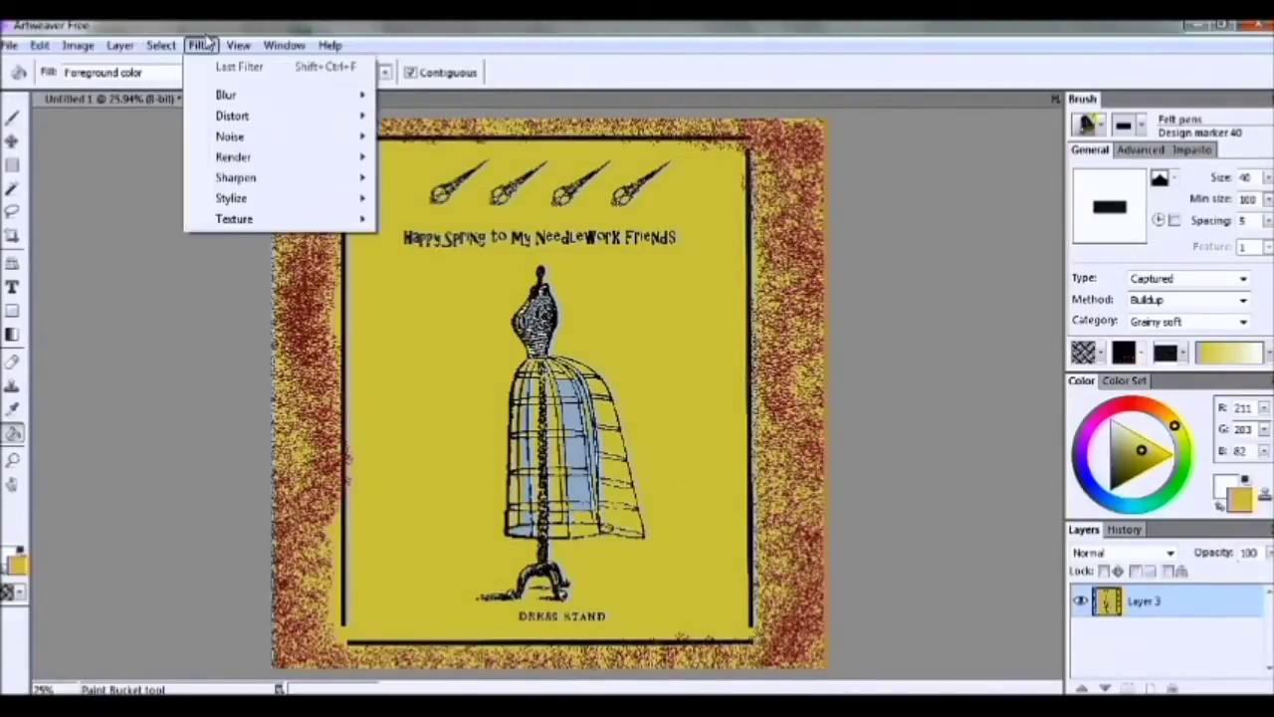
left_click(448, 240)
left_click(712, 422)
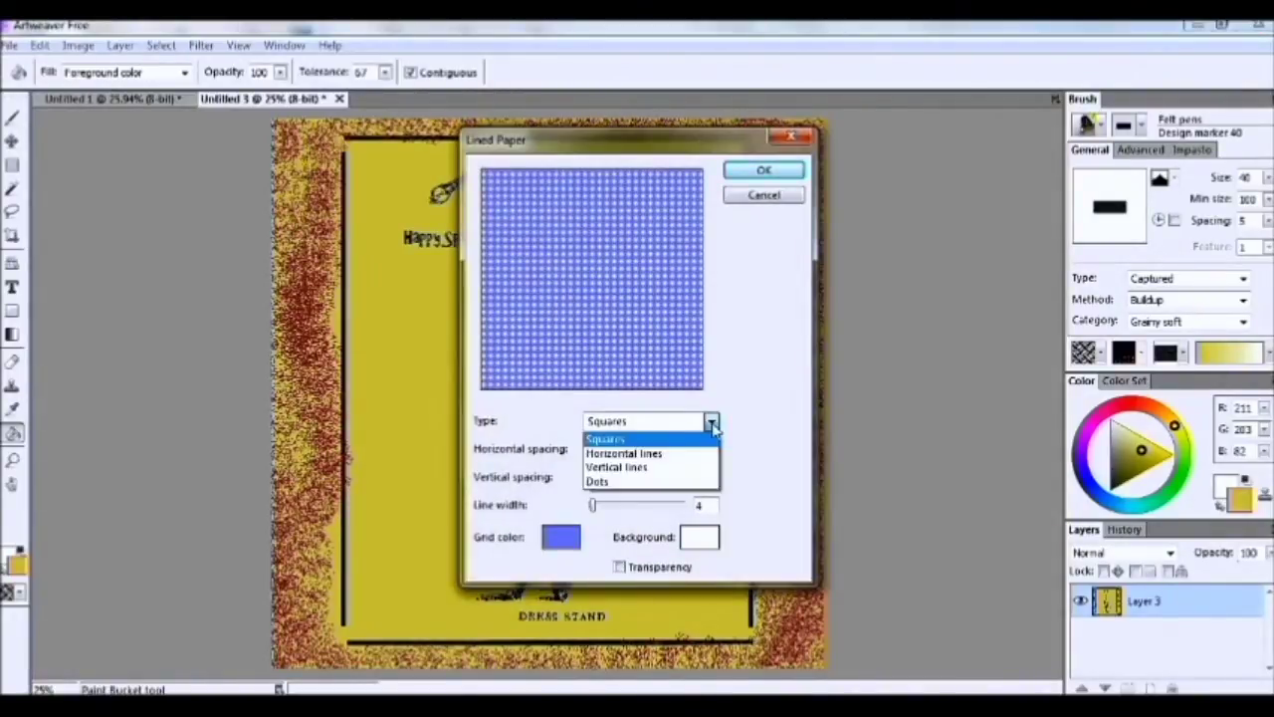
left_click(605, 438)
left_click_drag(596, 449, 651, 449)
left_click_drag(595, 476, 651, 477)
left_click(562, 537)
left_click(475, 450)
left_click(827, 248)
left_click(705, 540)
left_click(827, 247)
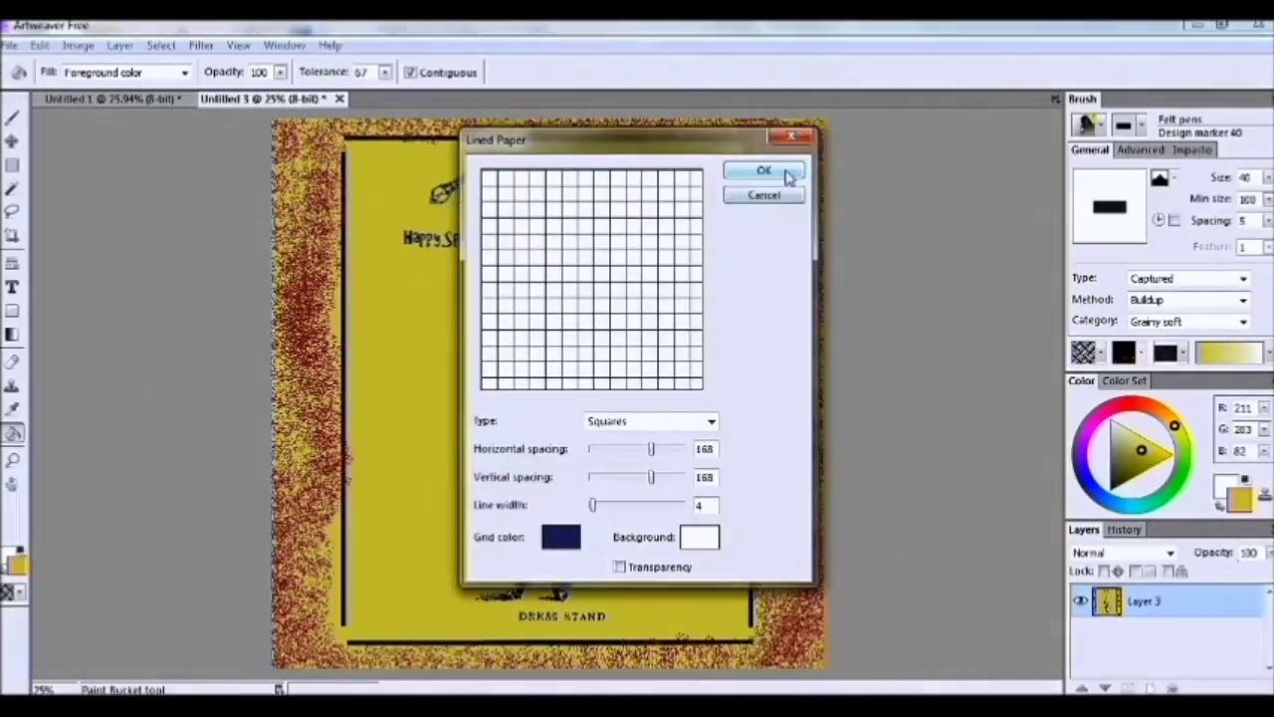
left_click(786, 173)
key("ctrl+z")
Try a transparent Lined Paper squares grid with 78 horizontal and vertical spacing and a dark grid color, then undo it
left_click(238, 44)
mouse_move(229, 295)
left_click(447, 239)
left_click_drag(594, 448, 619, 478)
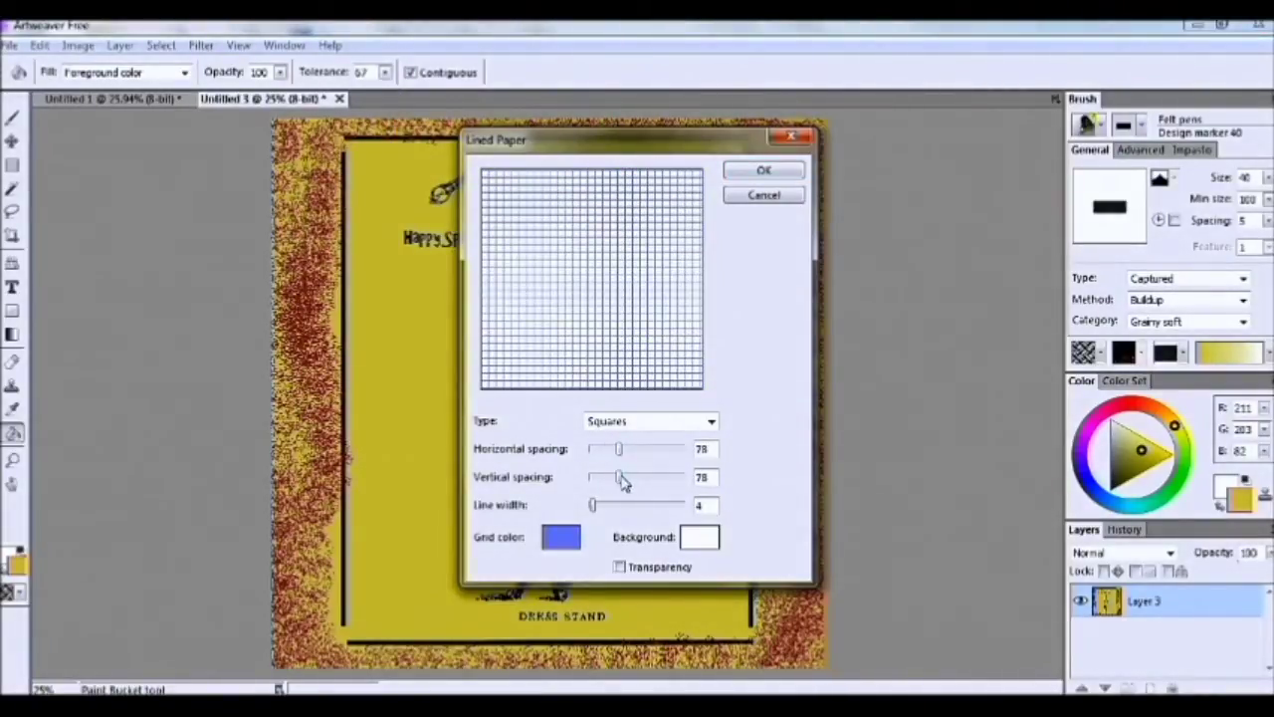
left_click(560, 537)
left_click(827, 249)
key("Return")
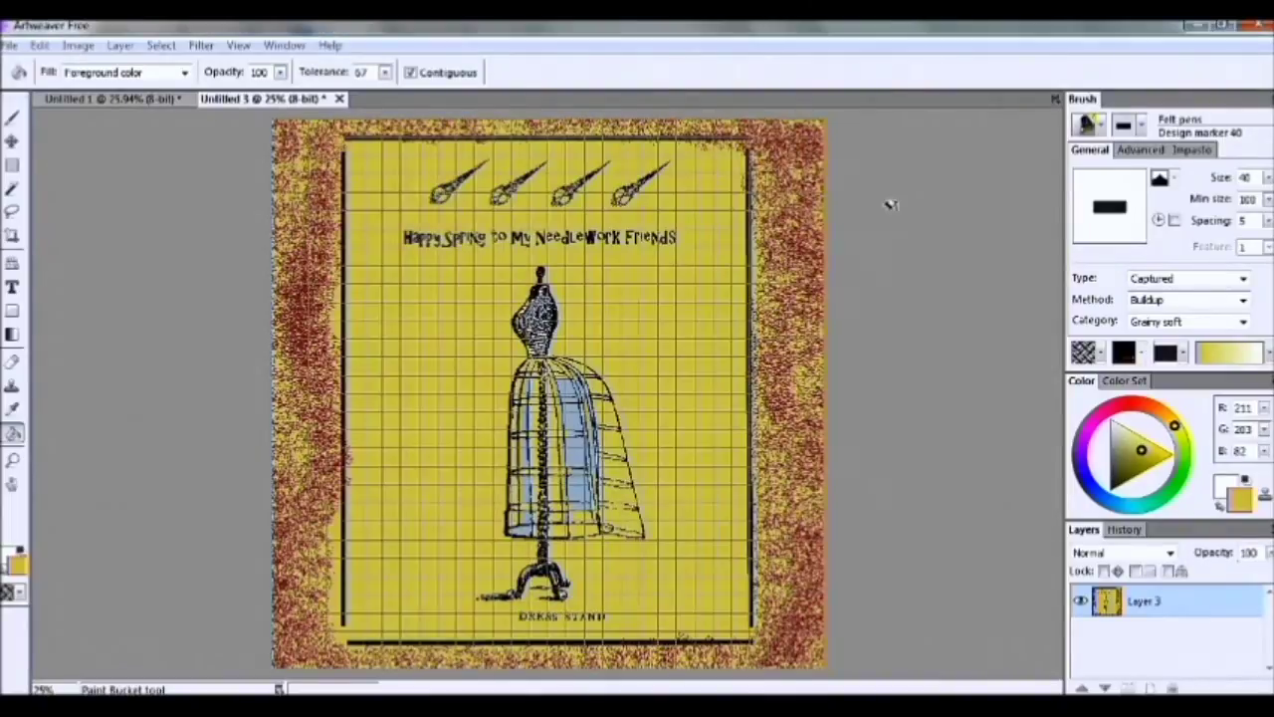
key("ctrl+z")
Overlay a Lined Paper squares grid with equally widened horizontal and vertical spacing, transparency and a dark grid color
left_click(238, 45)
left_click(160, 44)
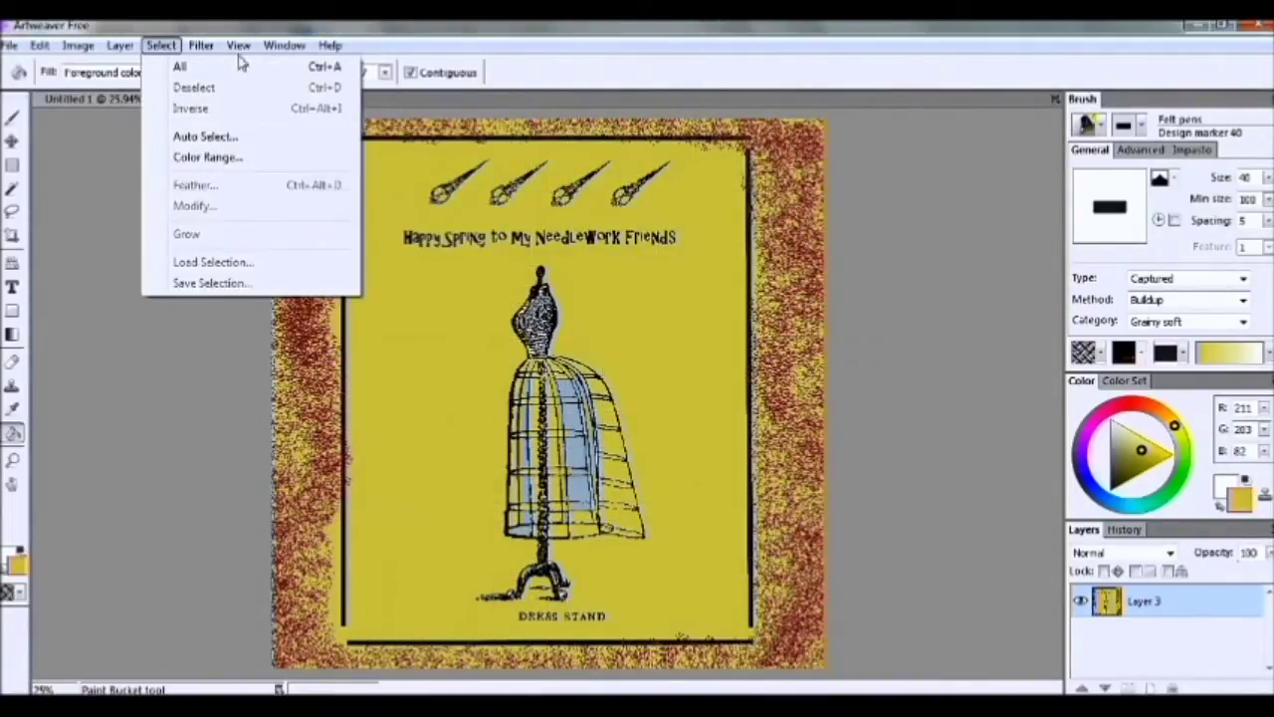
mouse_move(201, 46)
mouse_move(235, 221)
left_click(442, 241)
left_click_drag(595, 449, 627, 451)
left_click_drag(594, 476, 628, 479)
left_click(619, 567)
left_click(560, 536)
left_click(827, 250)
key("Return")
Inspect the grid overlay at several zoom levels, ending with the whole graphic fitted to the view
left_click(238, 45)
left_click(271, 66)
left_click(238, 45)
left_click(278, 107)
left_click(238, 44)
left_click(261, 146)
left_click(238, 45)
left_click(278, 107)
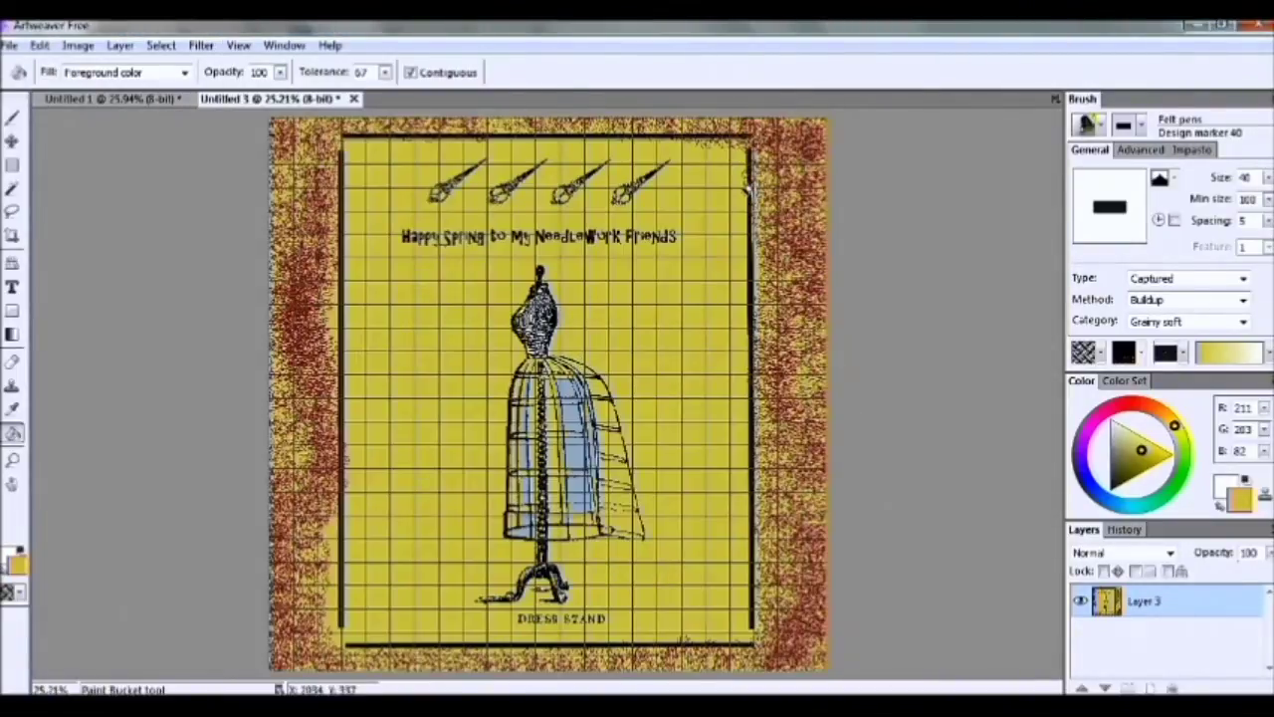
left_click(12, 142)
left_click_drag(416, 244, 414, 246)
left_click(121, 46)
left_click(589, 245)
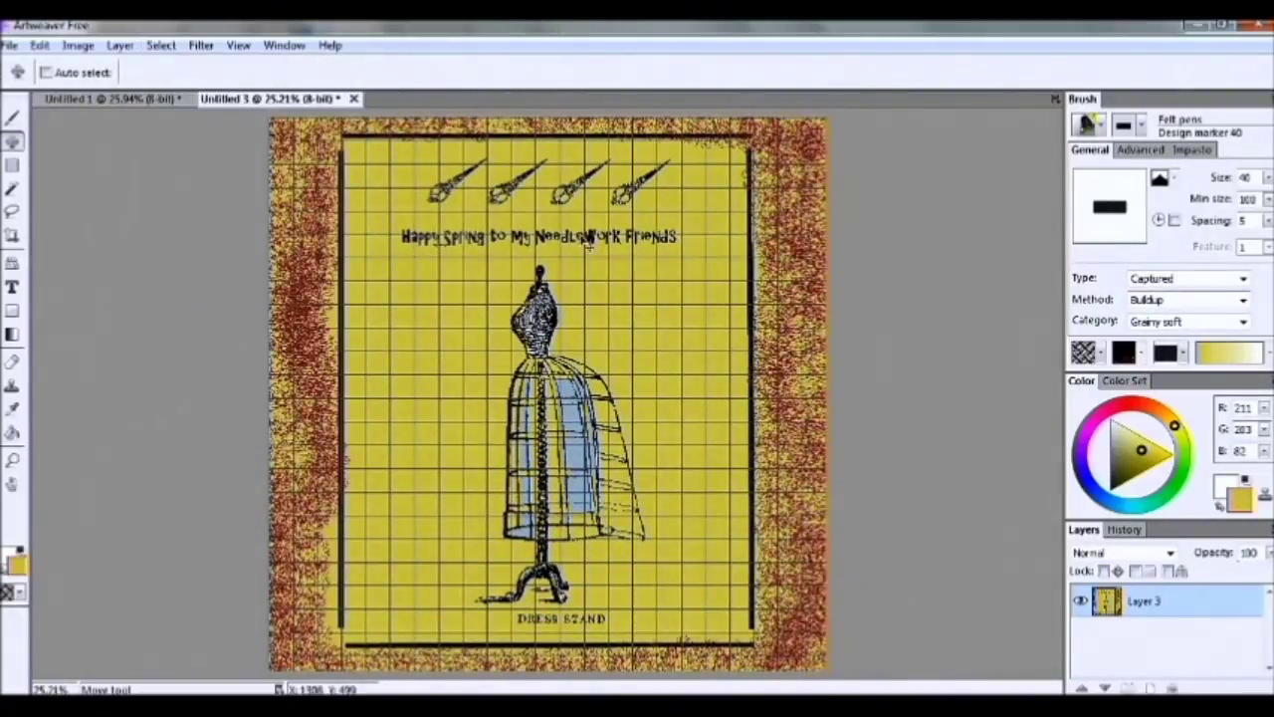
left_click(238, 46)
left_click(264, 110)
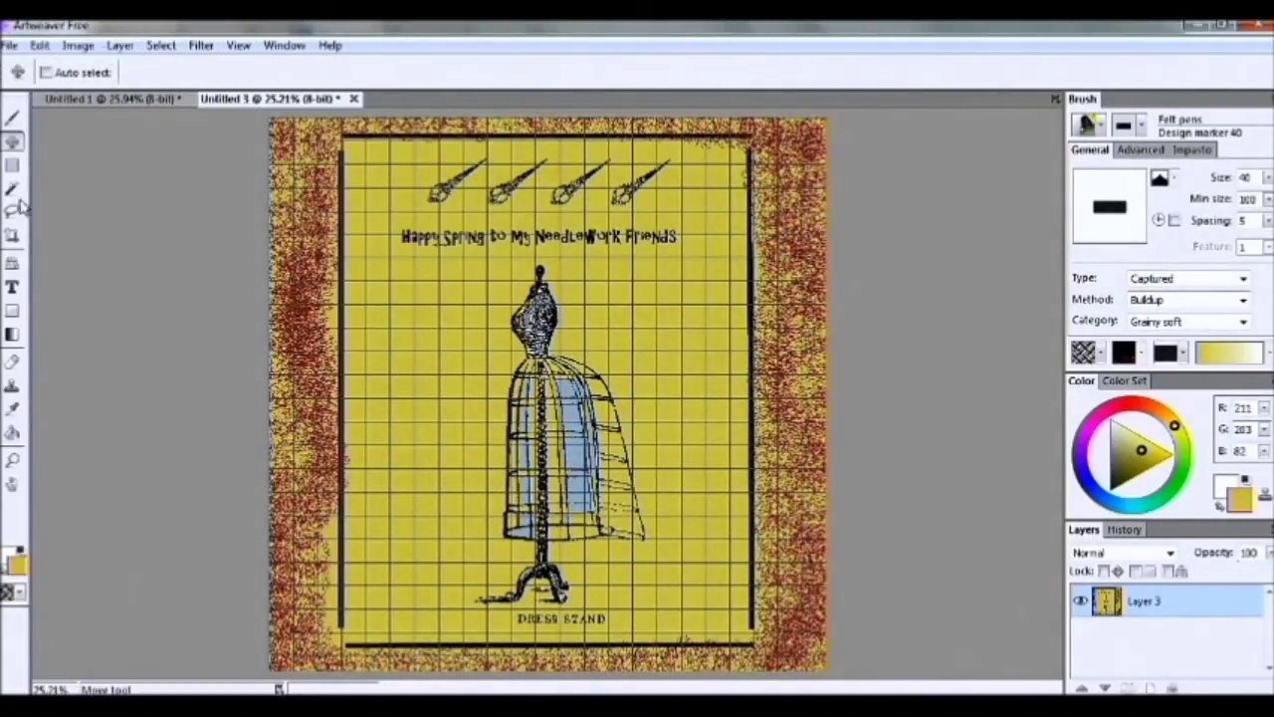
Draw four straight yellow lines of width 18 through the red textured border, framing the graphic on all sides
left_click(12, 383)
left_click(13, 311)
left_click(469, 74)
left_click_drag(471, 91, 462, 91)
left_click_drag(303, 134, 306, 669)
left_click_drag(791, 133, 795, 669)
left_click_drag(306, 661, 801, 660)
left_click_drag(309, 128, 803, 127)
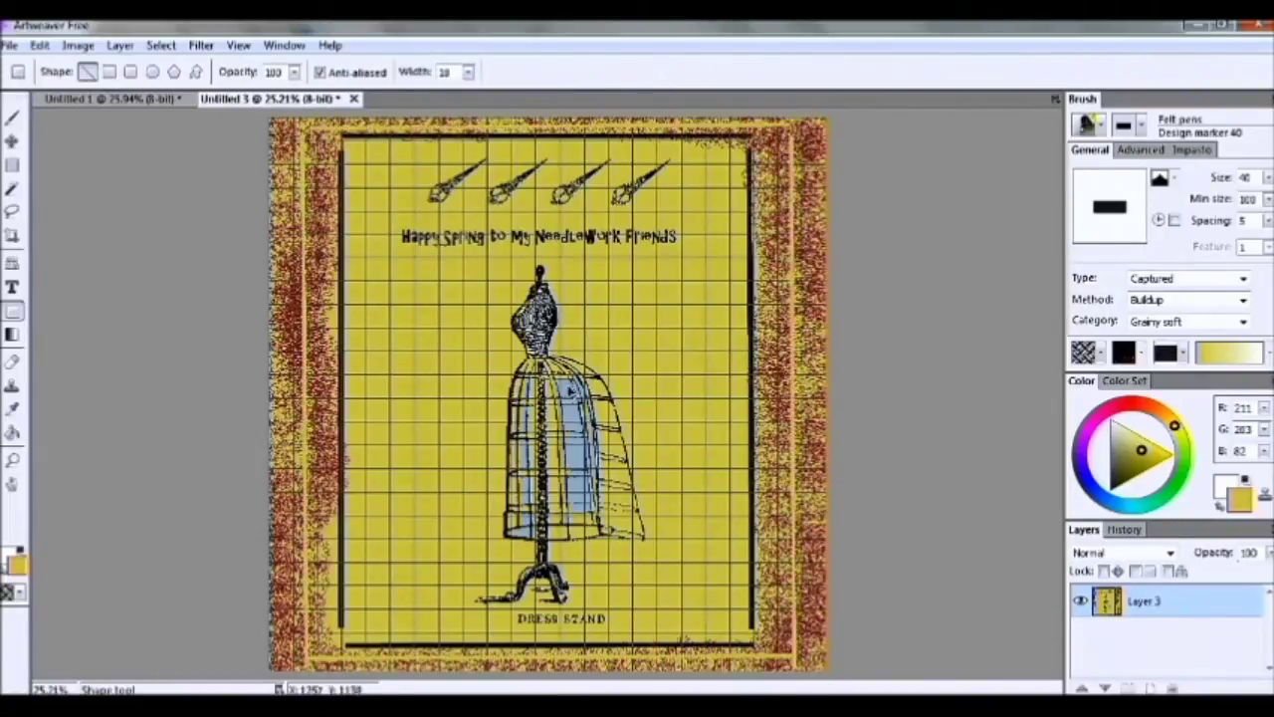
Sample the skirt's light blue and draw straight blue lines along the graphic's border beside the yellow frame lines
left_click(13, 409)
left_click(574, 403)
left_click(12, 315)
left_click_drag(296, 129, 296, 669)
left_click_drag(803, 126, 805, 672)
left_click_drag(300, 659, 803, 659)
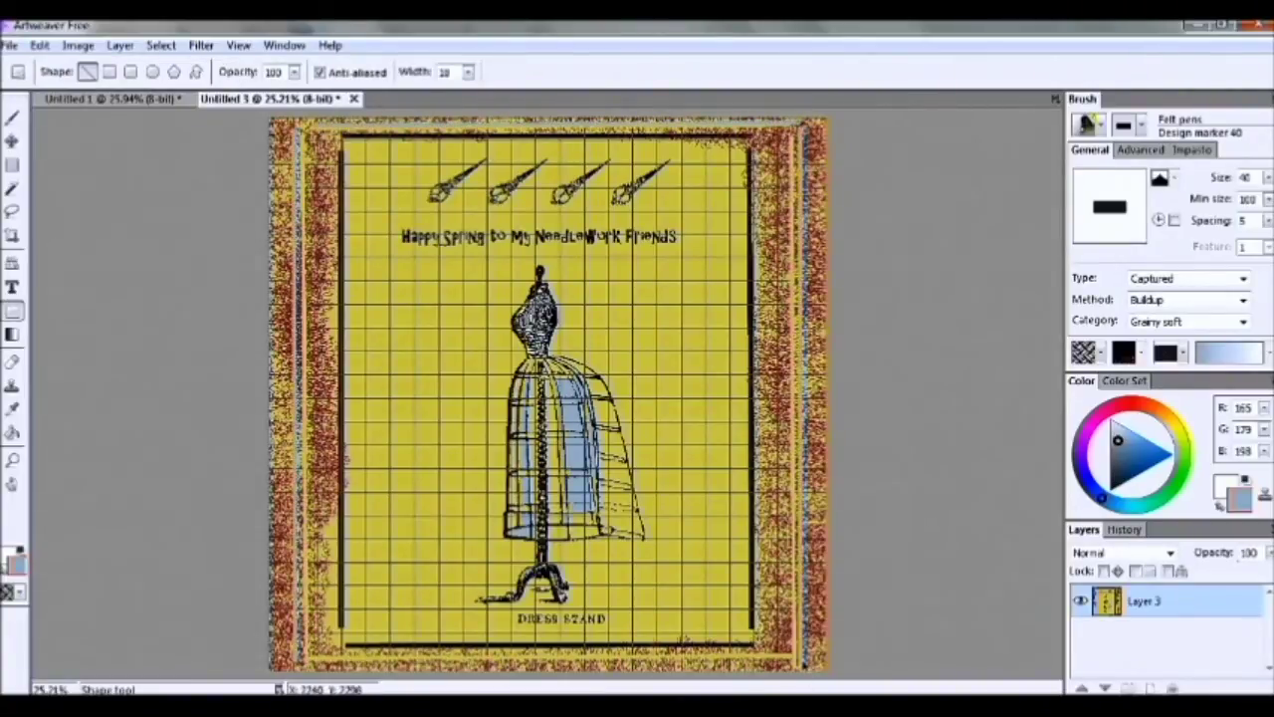
left_click(119, 46)
left_click(885, 378)
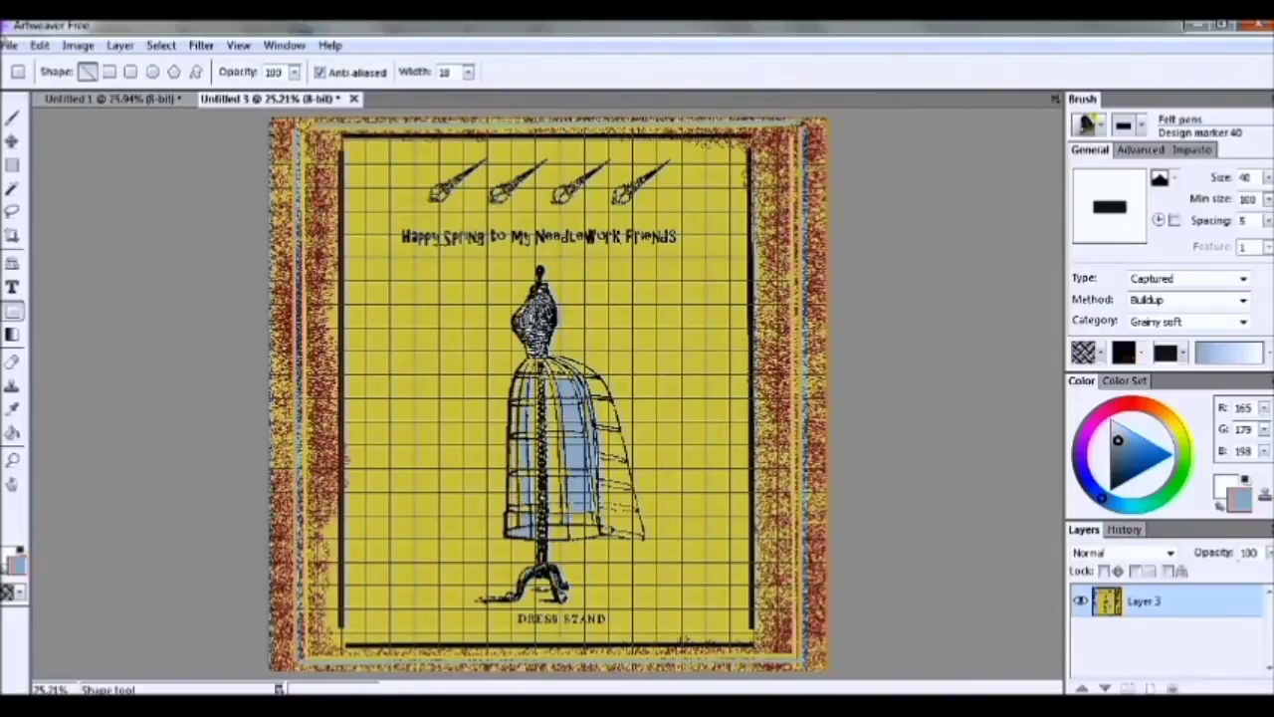
Create a new blank tall document from a preset size and return to the greeting graphic
left_click(9, 46)
left_click(36, 68)
left_click(592, 368)
left_click(781, 264)
left_click(268, 98)
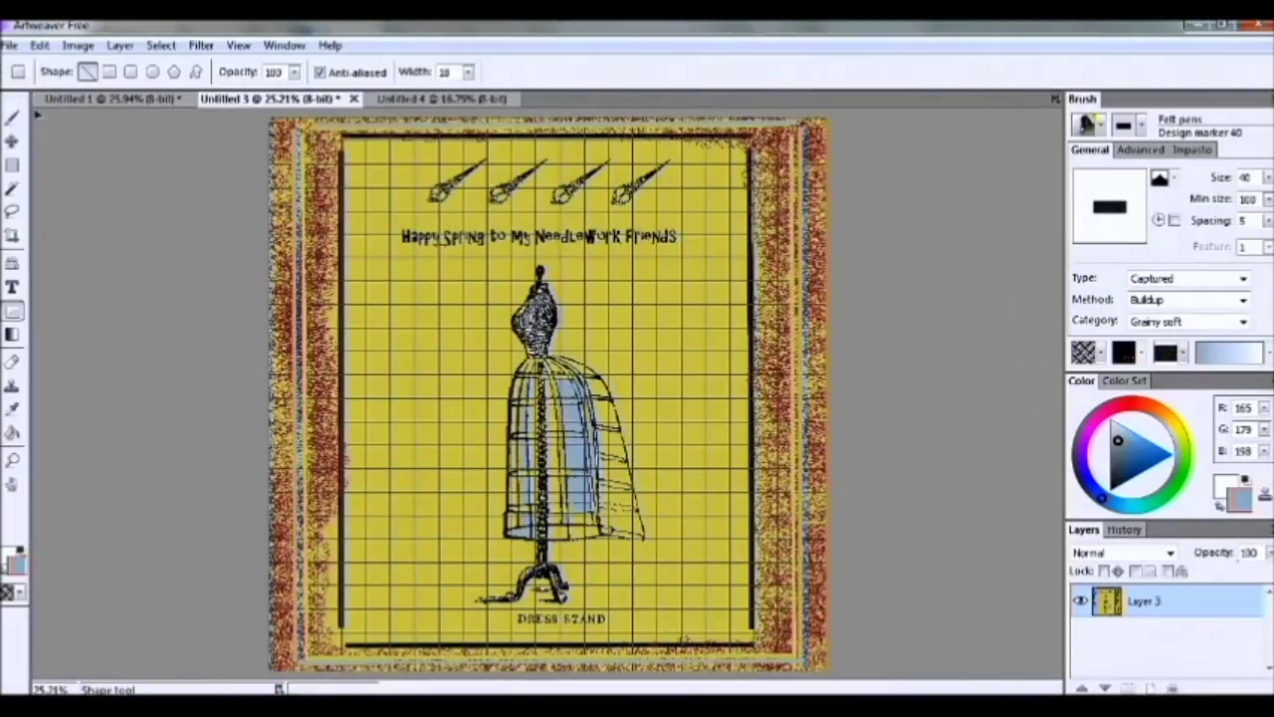
left_click(12, 141)
left_click_drag(348, 189, 352, 193)
key("ctrl+z")
left_click(40, 46)
Select and copy the whole greeting graphic and paste it into the new tall document
left_click(12, 165)
left_click_drag(268, 117, 826, 671)
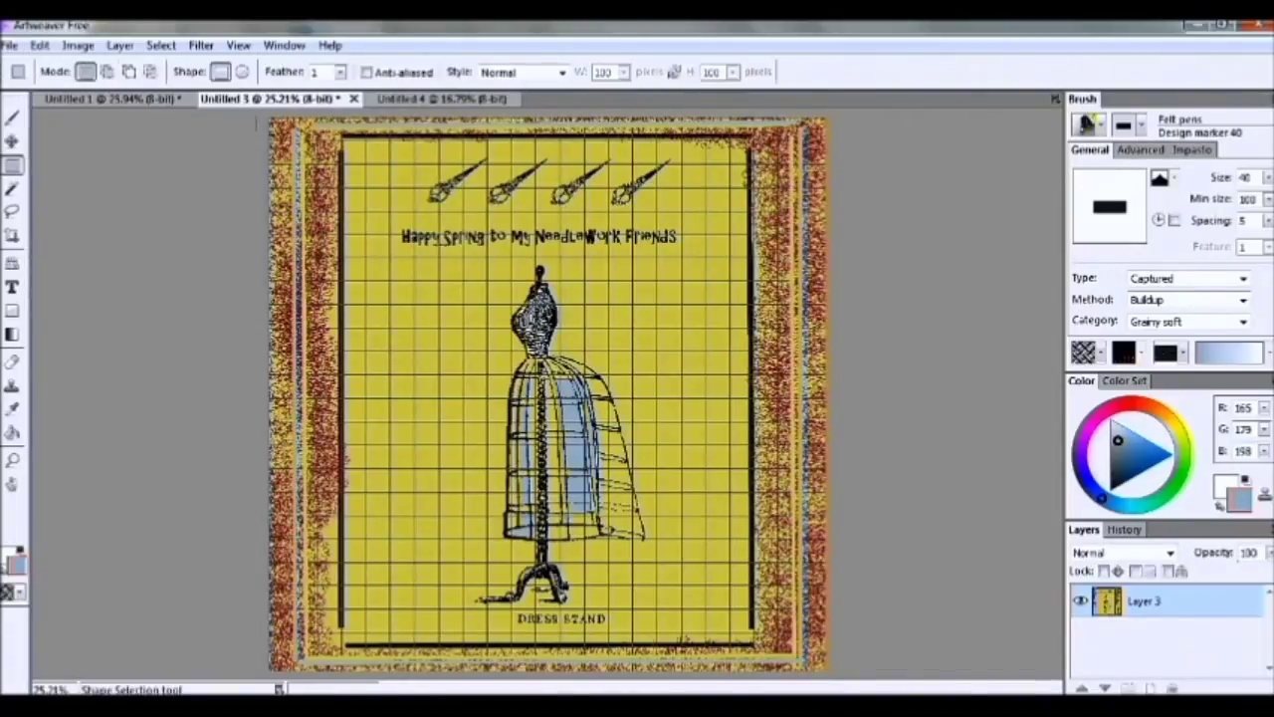
left_click(39, 46)
left_click(60, 157)
left_click(436, 100)
left_click(40, 46)
left_click(60, 196)
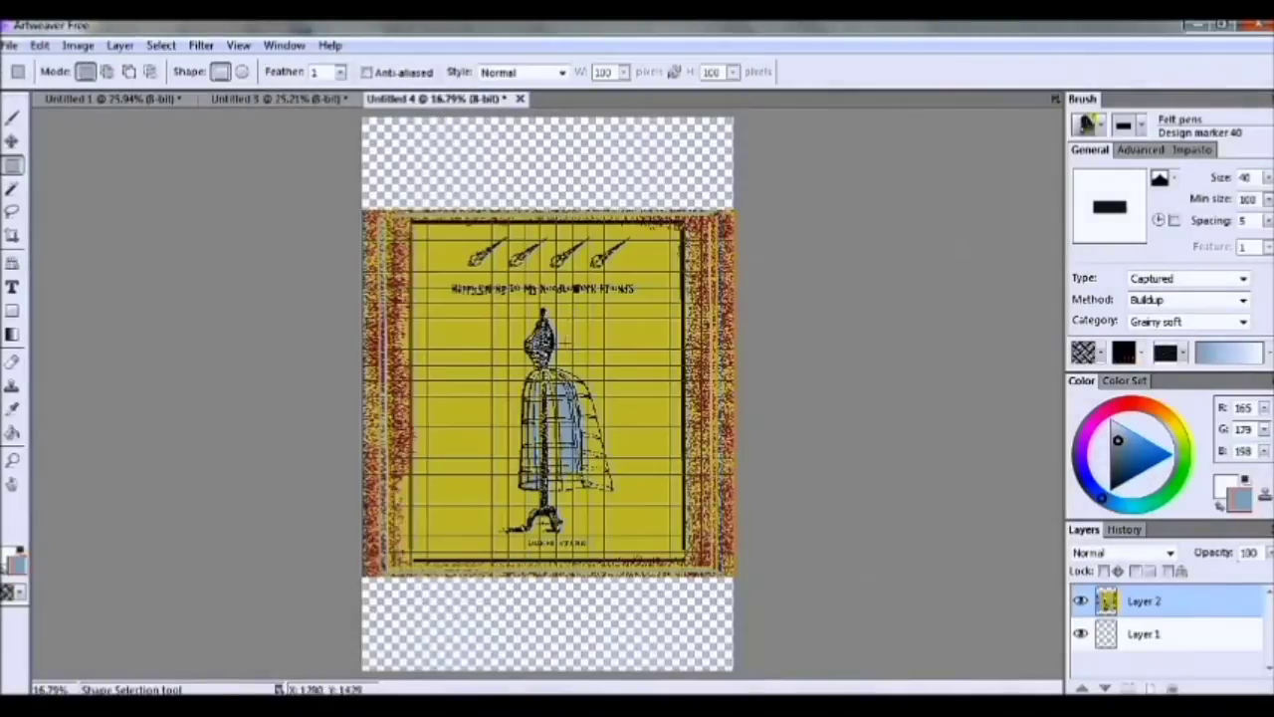
Create another new document with a square preset larger than the graphic and paste the copied graphic into it
key("ctrl+n")
left_click(592, 376)
left_click(592, 376)
left_click(592, 376)
left_click(592, 376)
left_click(592, 340)
left_click(820, 263)
left_click(40, 46)
left_click(60, 196)
Merge the visible layers and fill the transparent margin around the greeting graphic with a muted blue-violet
left_click(119, 47)
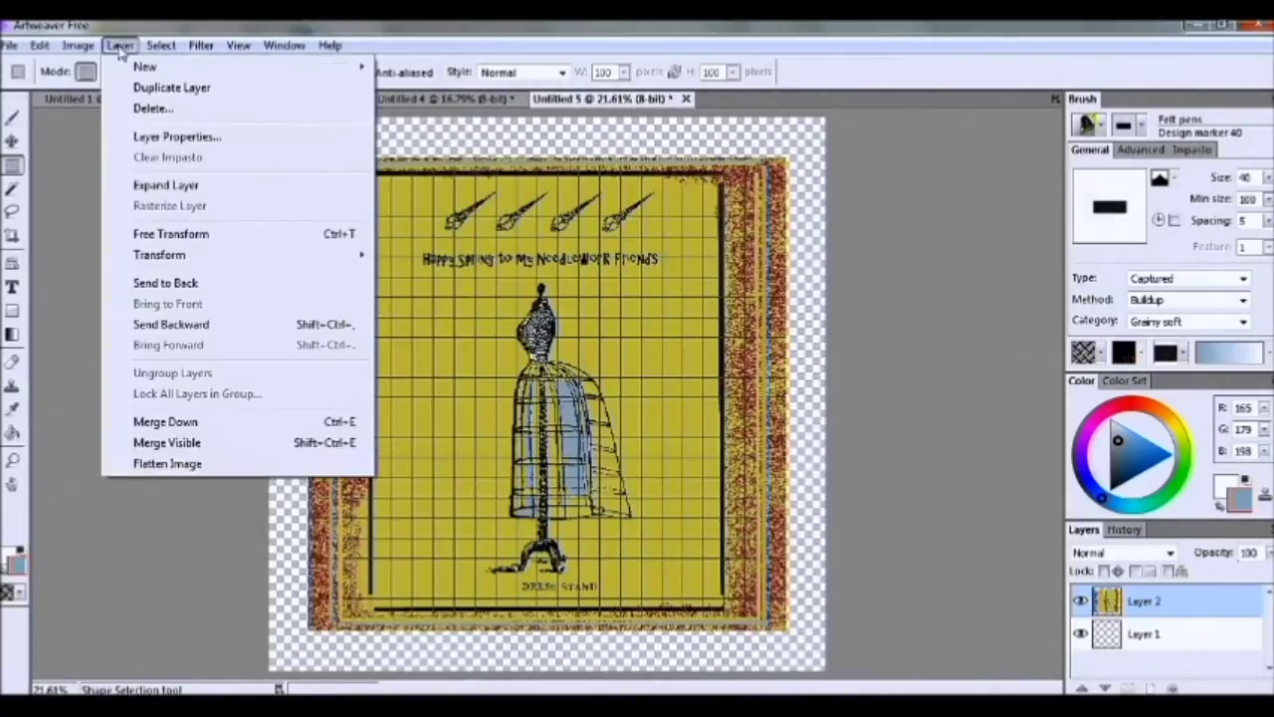
left_click(197, 443)
left_click(1107, 408)
left_click(12, 435)
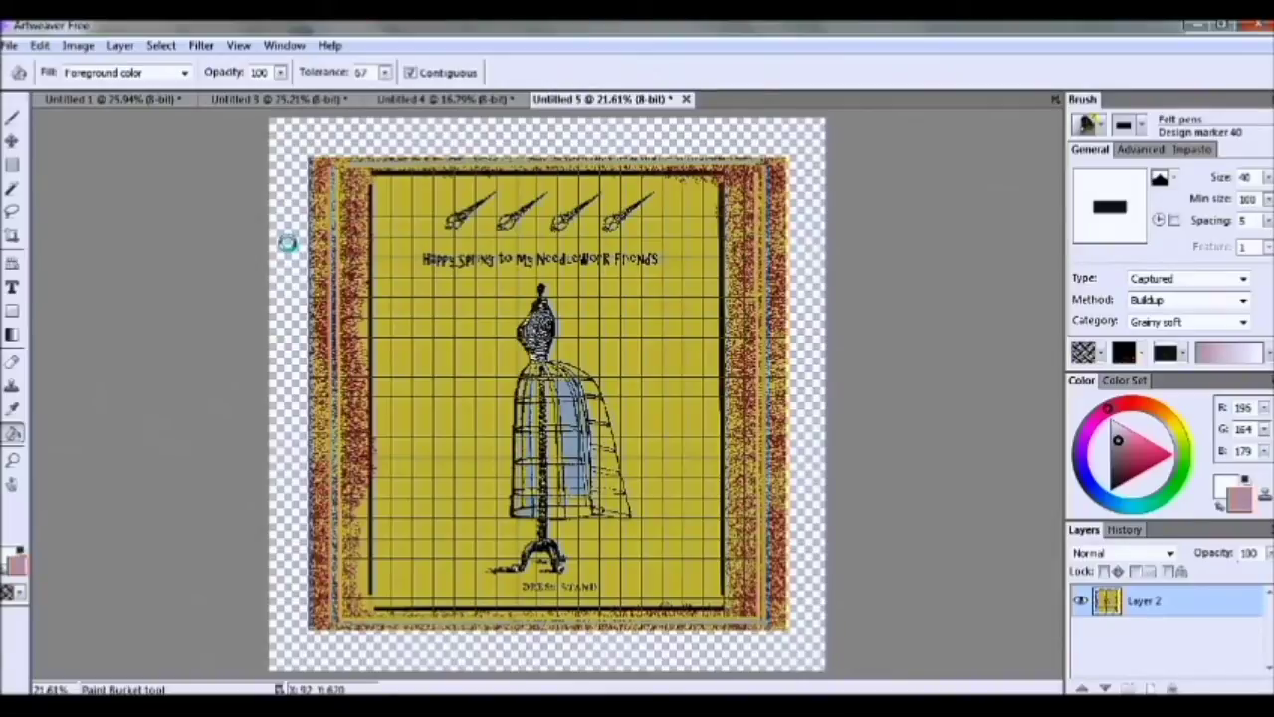
left_click(801, 418)
scroll(841, 418, "up", 1)
scroll(1025, 418, "down", 2)
scroll(1029, 418, "up", 2)
left_click_drag(1056, 421, 1073, 343)
left_click(1089, 476)
left_click(841, 466)
Choose black from the color set and draw a straight horizontal line across the blue margin above the graphic
left_click(239, 46)
left_click(297, 109)
left_click(1124, 382)
left_click(1081, 425)
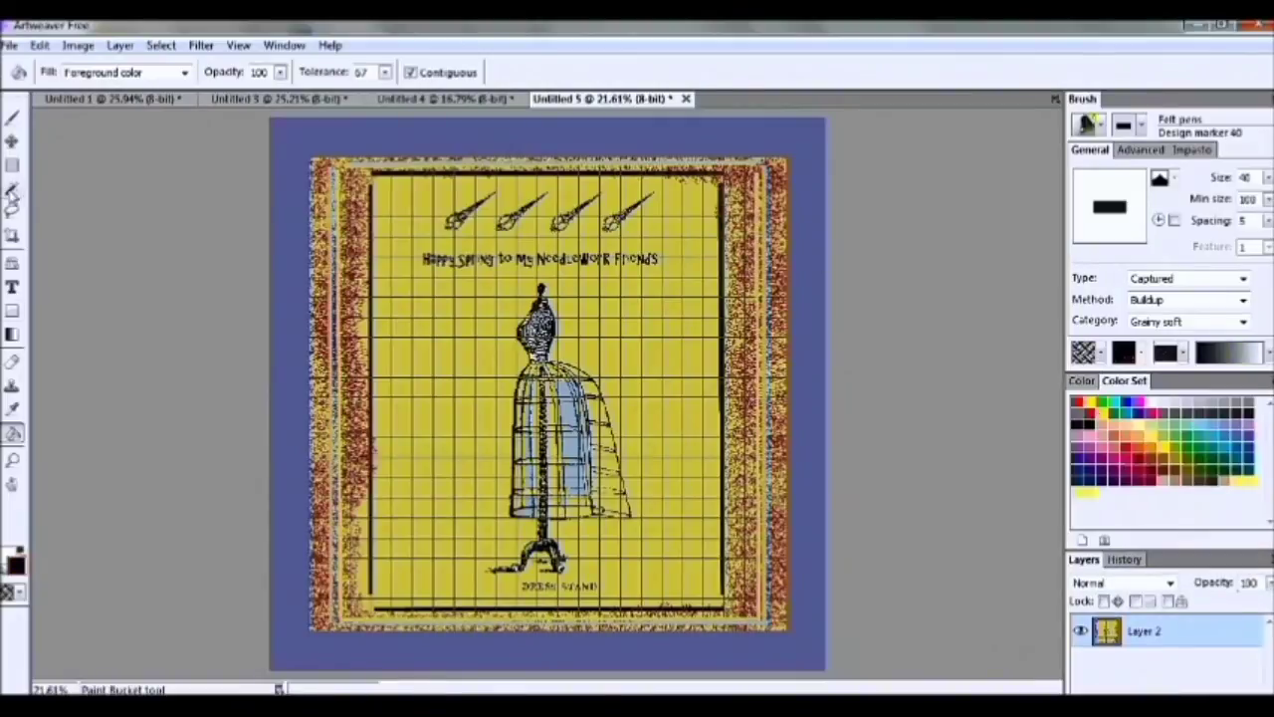
left_click(12, 310)
left_click_drag(295, 144, 802, 144)
left_click_drag(295, 145, 295, 652)
left_click_drag(300, 650, 694, 649)
key("ctrl+z")
key("ctrl+z")
Draw straight black lines in the blue margin along the graphic's left, right and bottom sides to complete the outer frame
left_click_drag(288, 153, 291, 642)
left_click_drag(802, 156, 804, 635)
left_click_drag(296, 647, 804, 647)
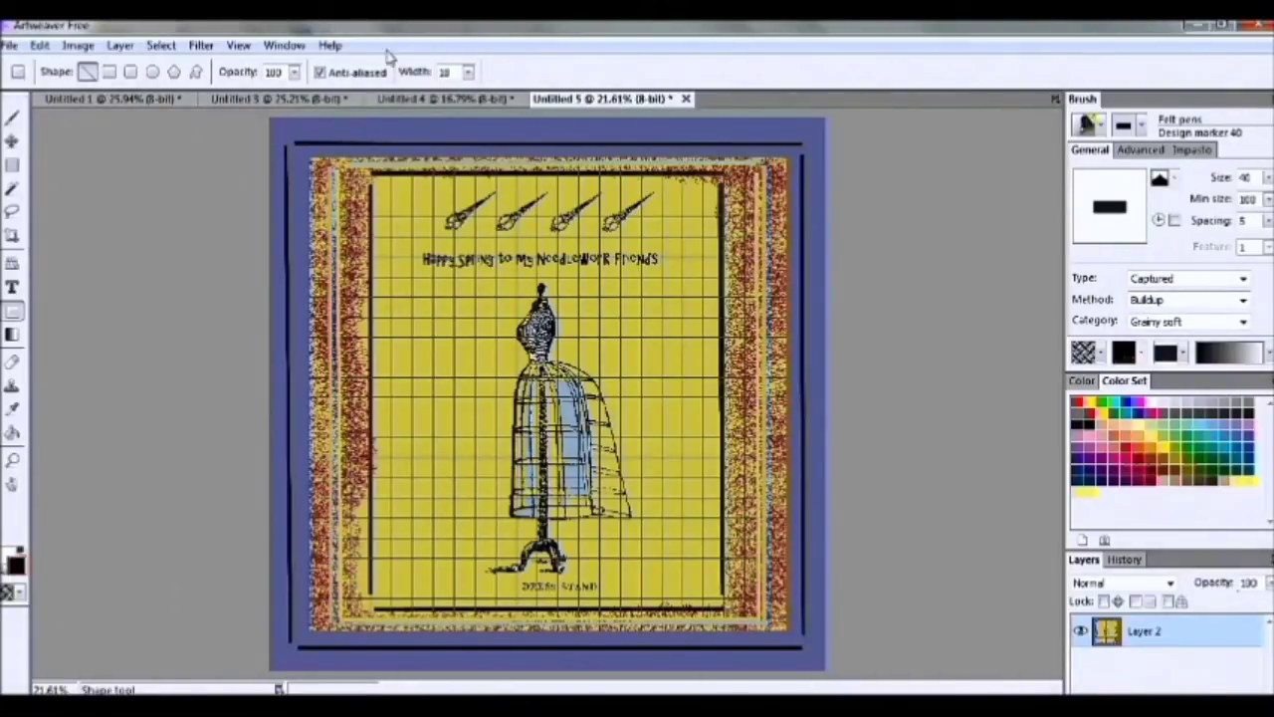
left_click(10, 44)
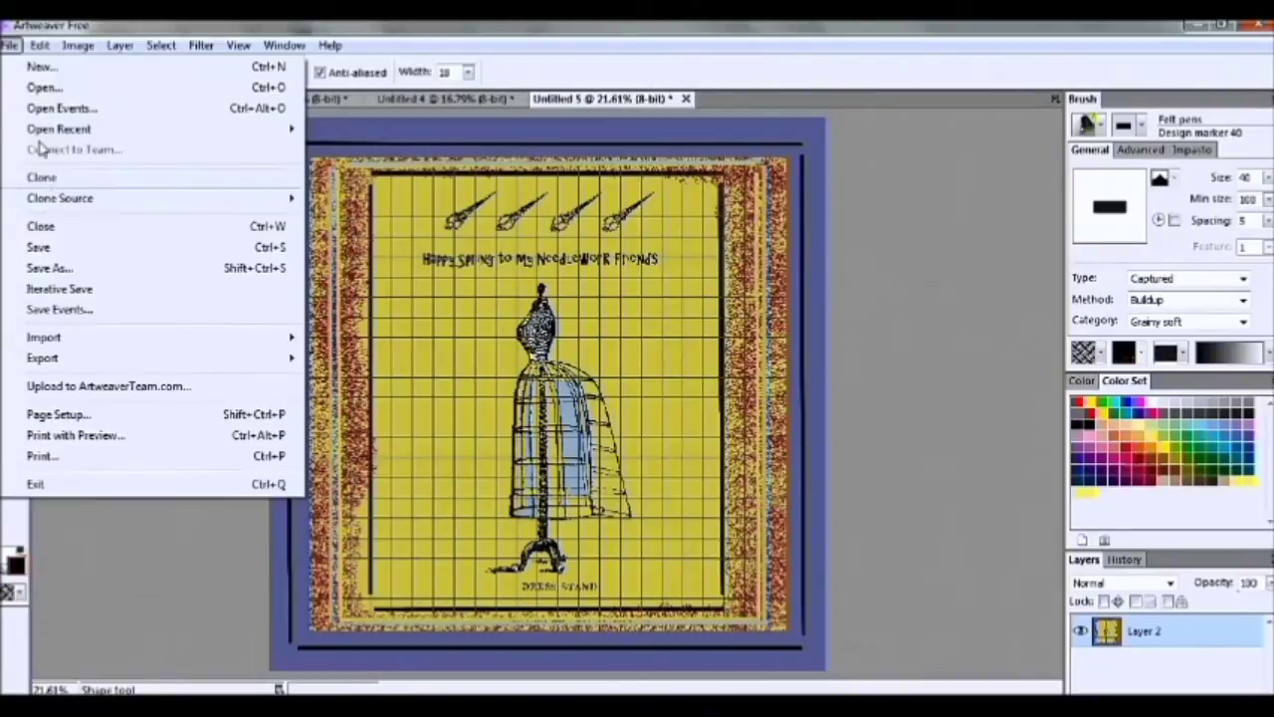
left_click(304, 22)
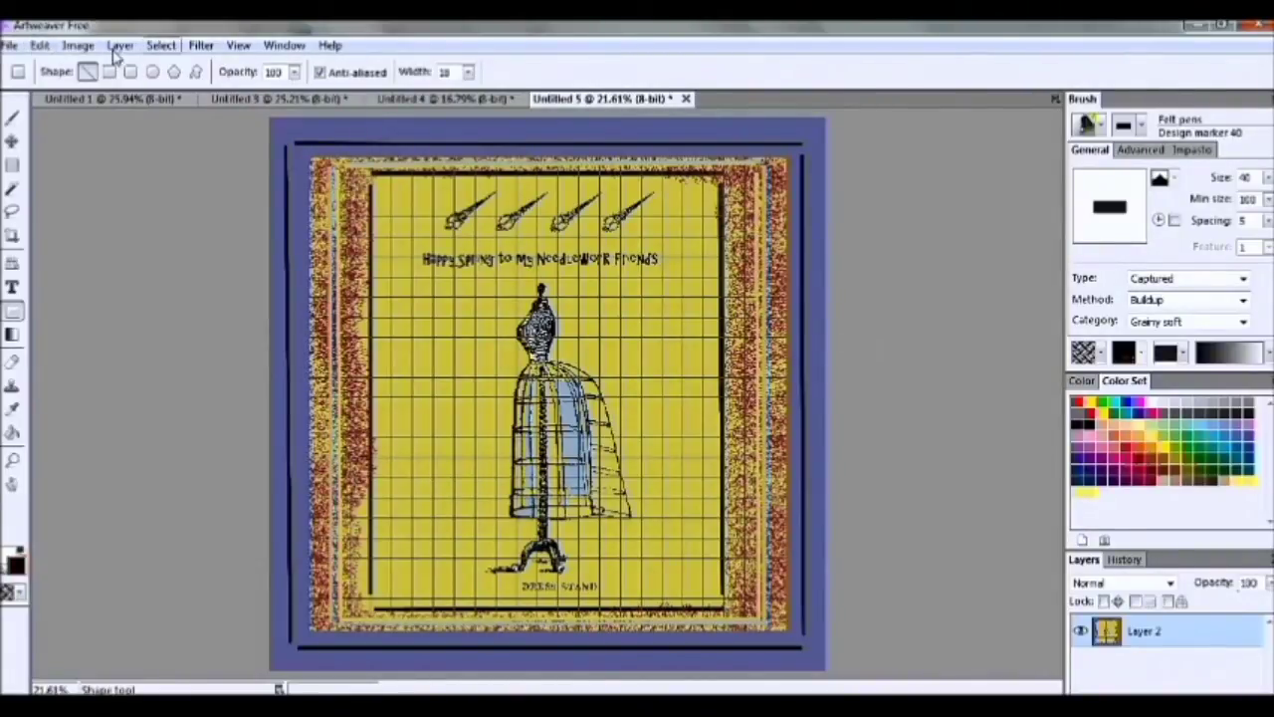
left_click(119, 45)
left_click(196, 34)
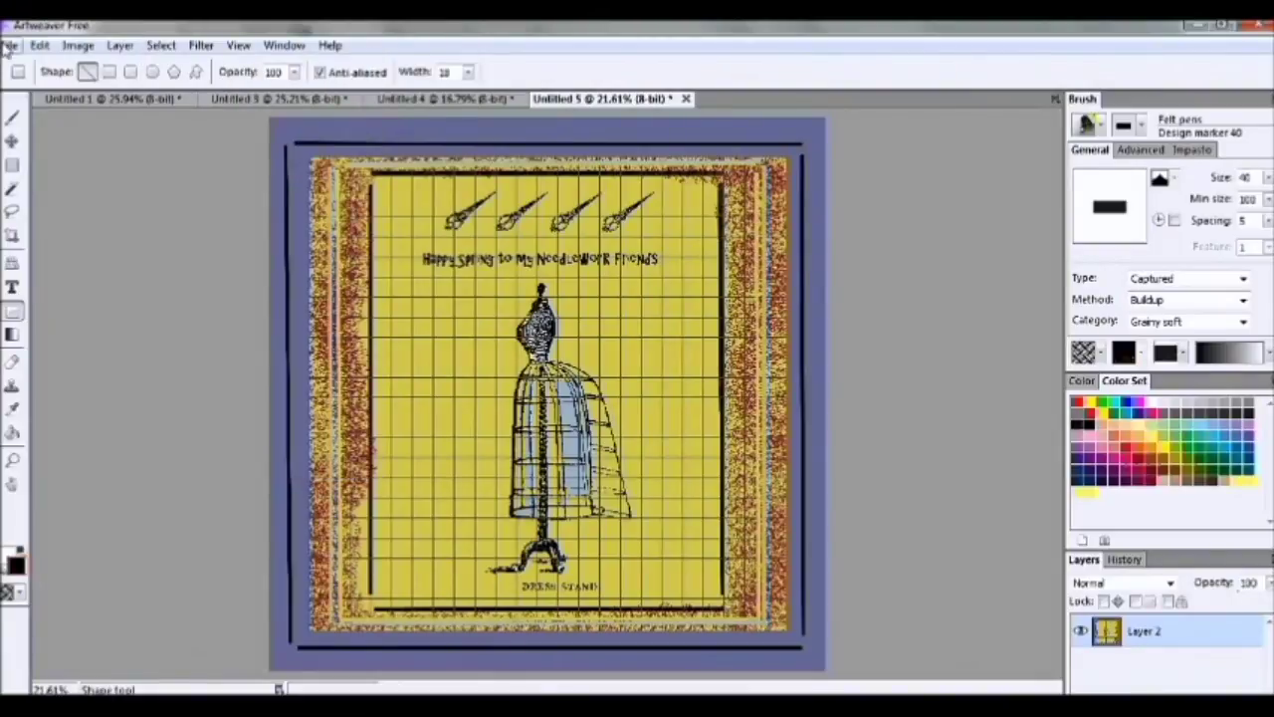
left_click(120, 47)
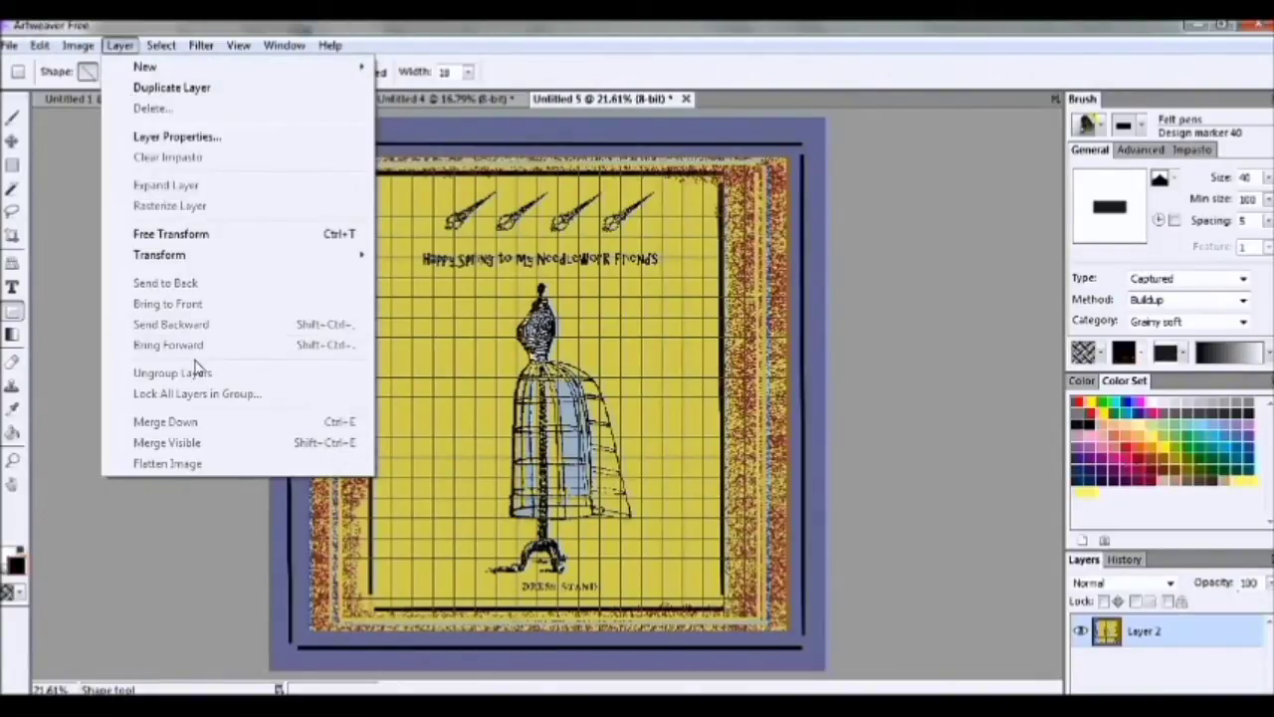
Save the framed graphic as MeriAtelierHappySpringNeedleworkCard.jpg with JPEG quality 100 and view it in Windows Photo Viewer
mouse_move(10, 46)
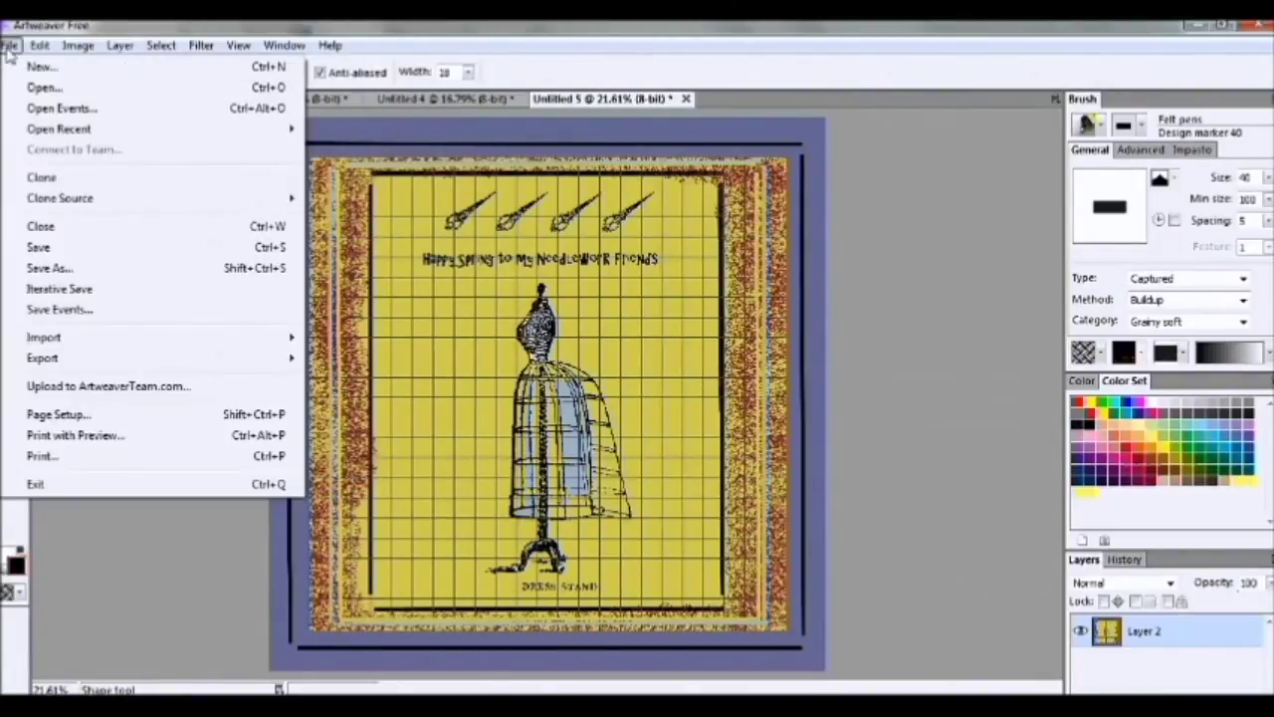
left_click(50, 269)
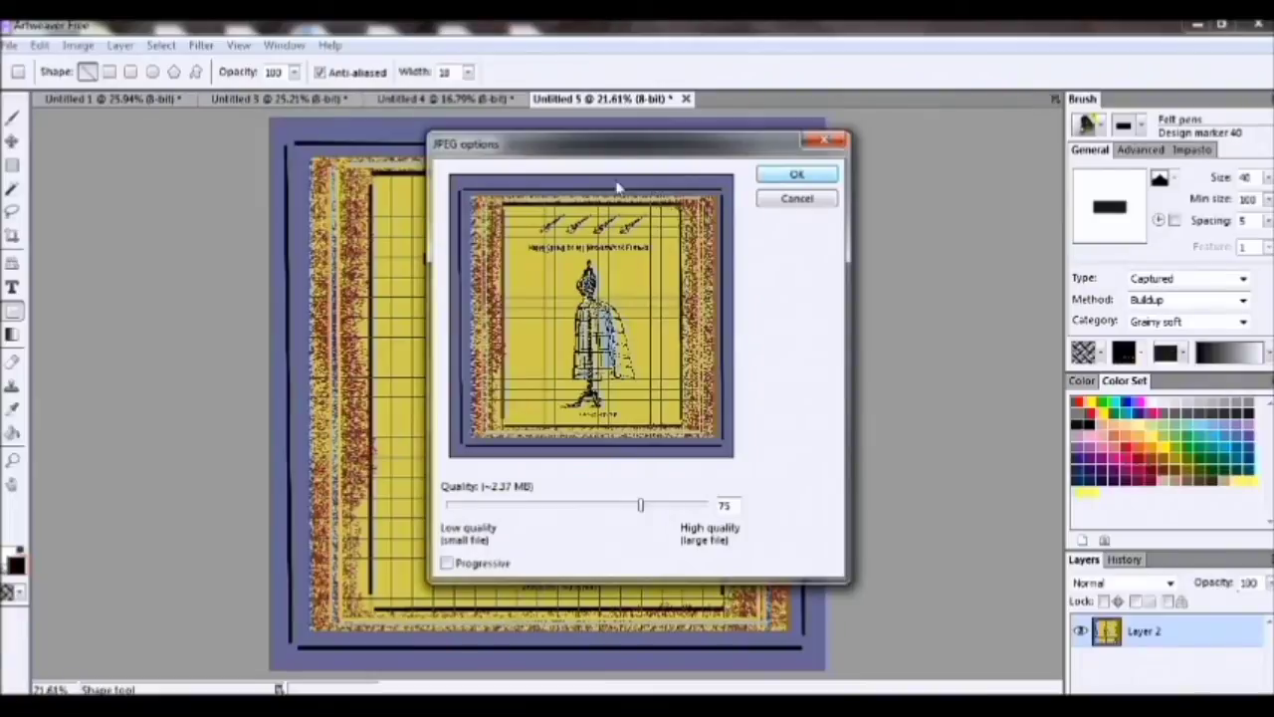
left_click_drag(641, 504, 701, 510)
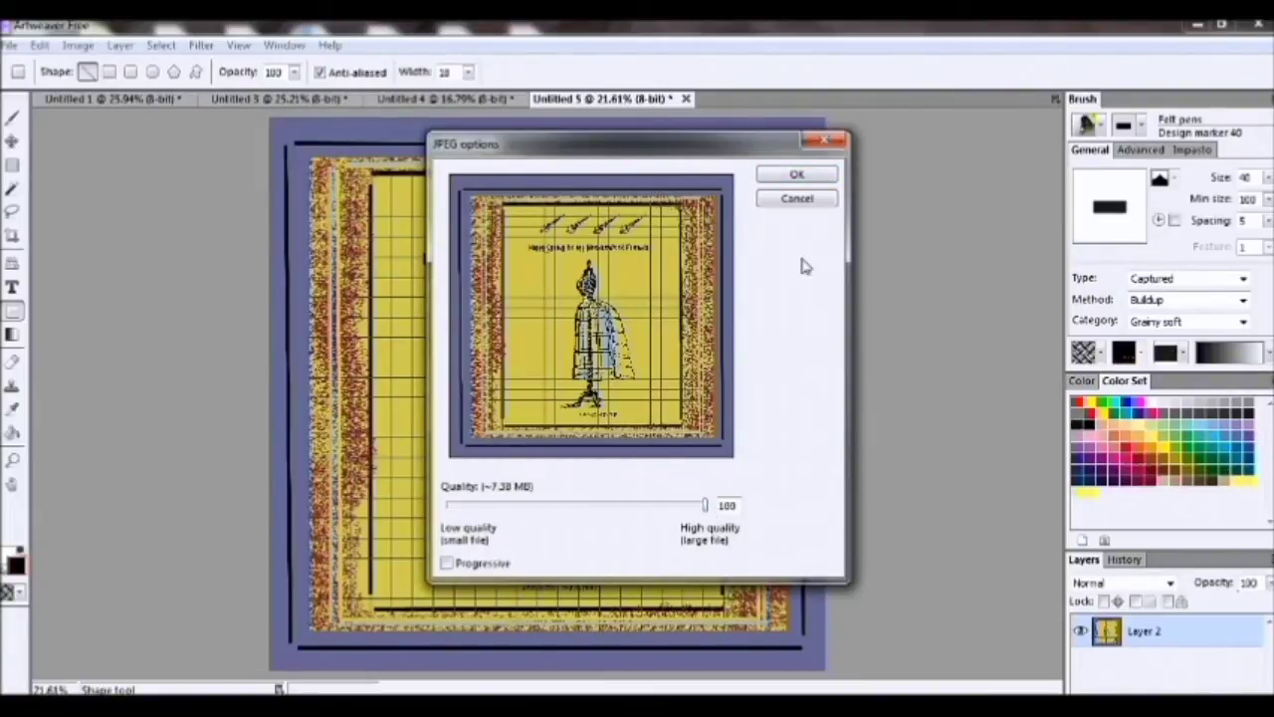
left_click(825, 178)
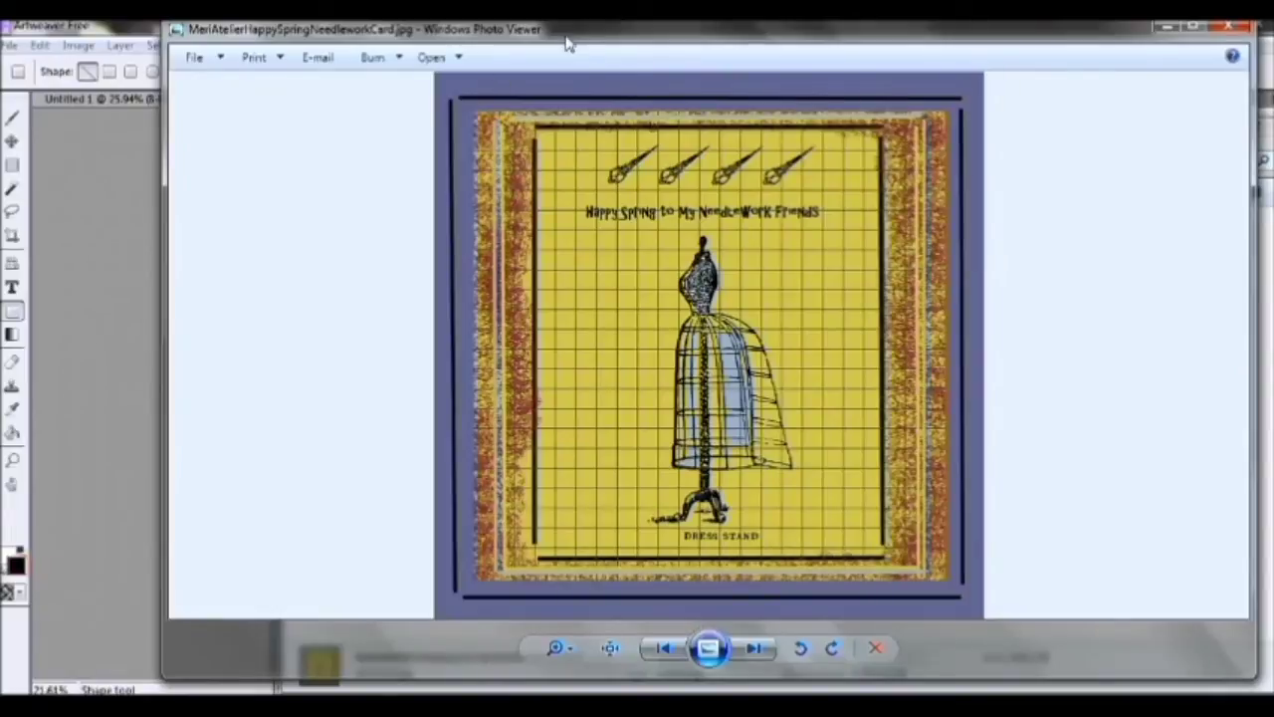
left_click_drag(565, 43, 452, 43)
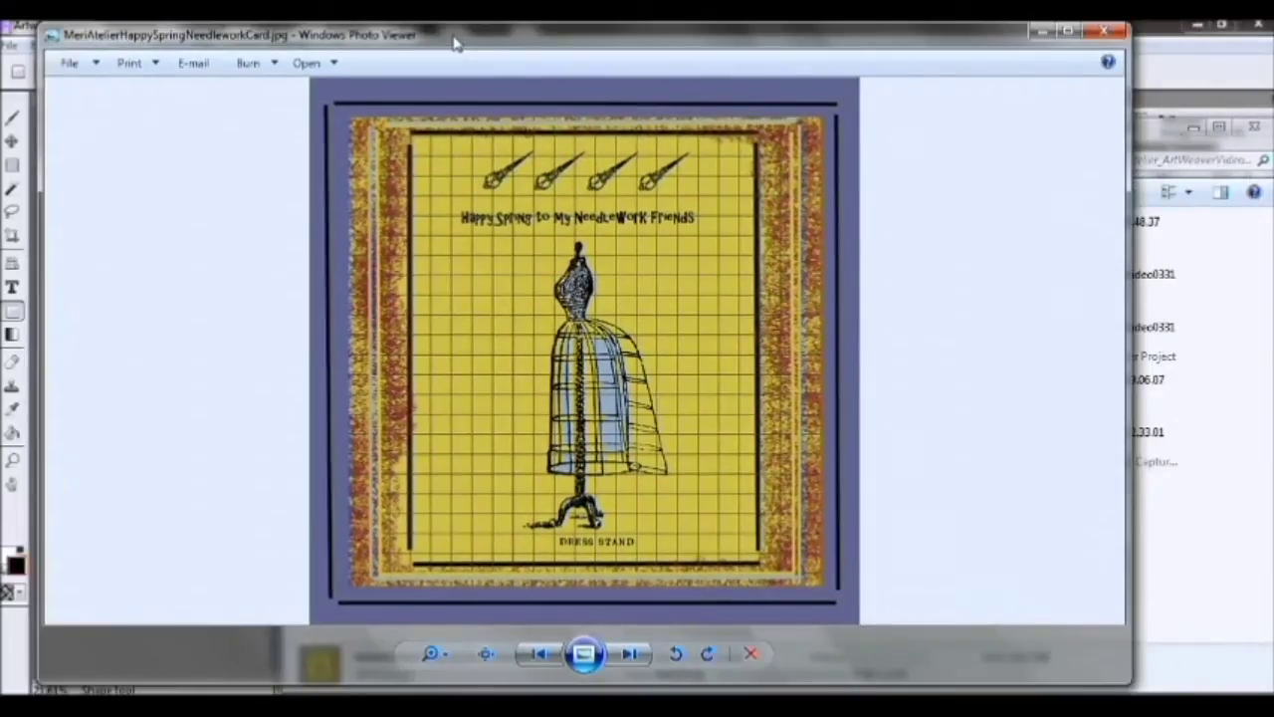